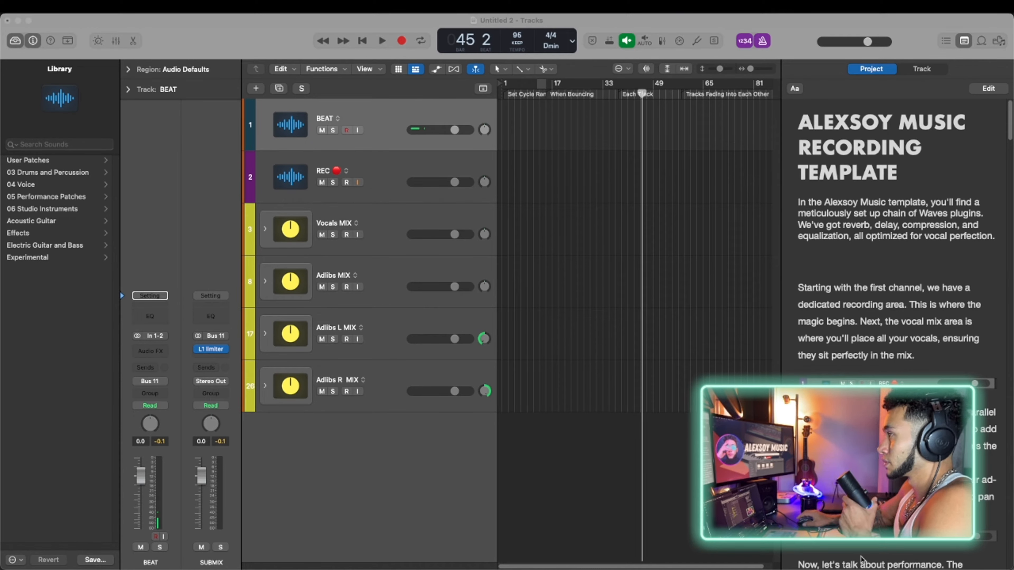
Read through the recording template's project notes, including the sections on parallel compression and performance
click(932, 228)
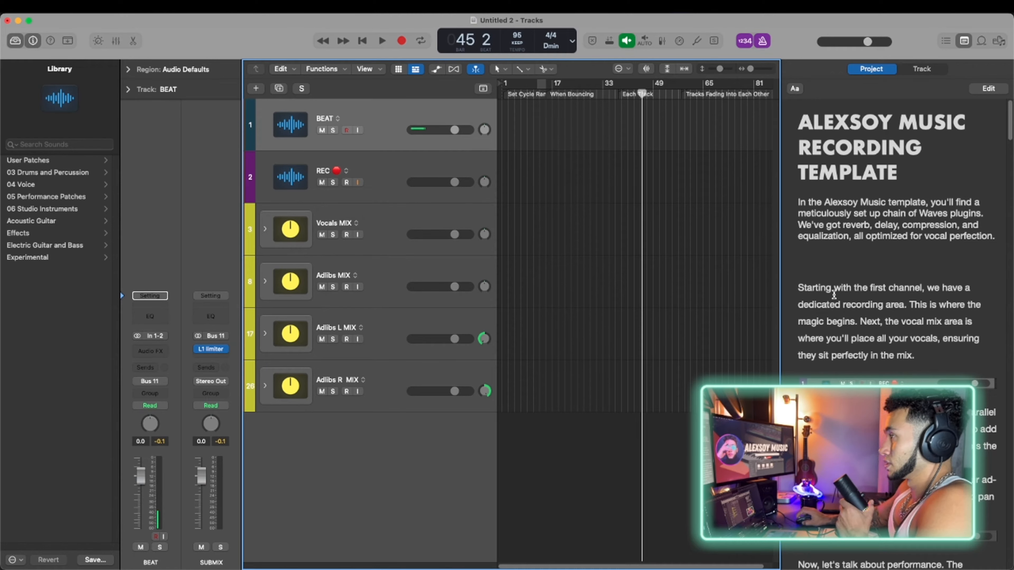
scroll(873, 296, down, 1)
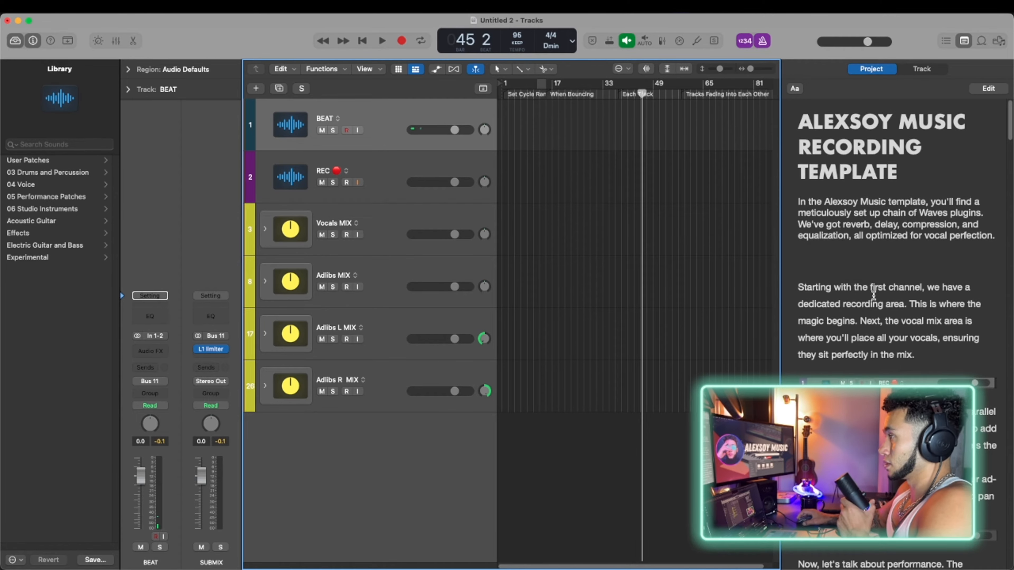
scroll(873, 295, down, 10)
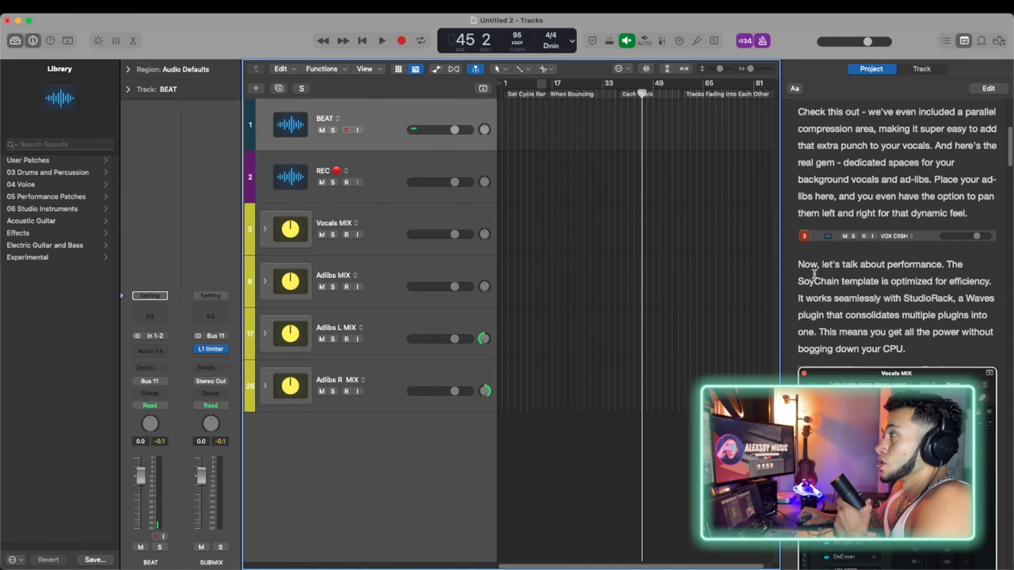
scroll(815, 273, up, 5)
scroll(833, 229, up, 3)
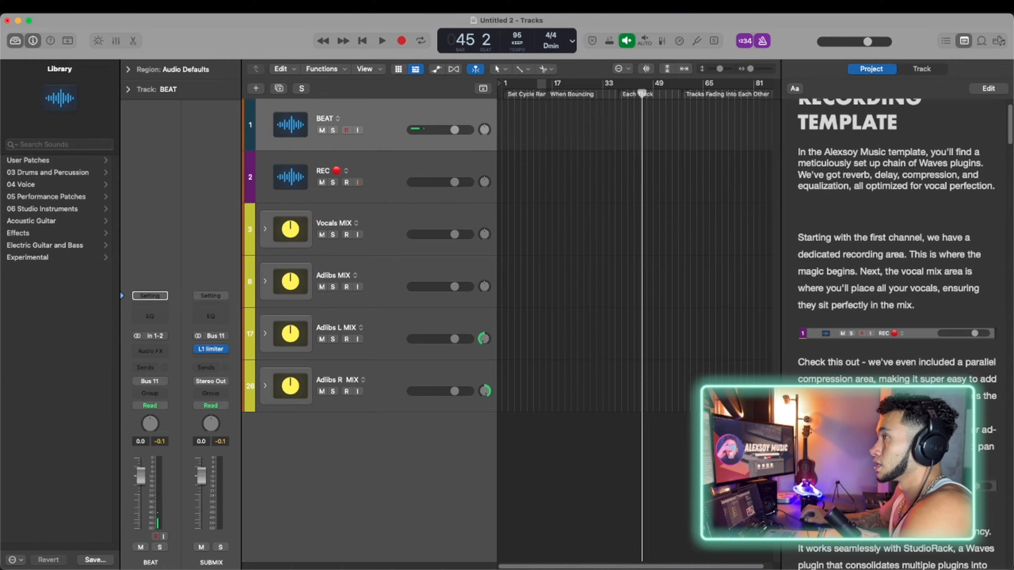
Add the M&M Coffee BEAT 100bpm audio file to the BEAT track, import its tempo information, and align the region to bar 1
drag(1010, 248, 510, 129)
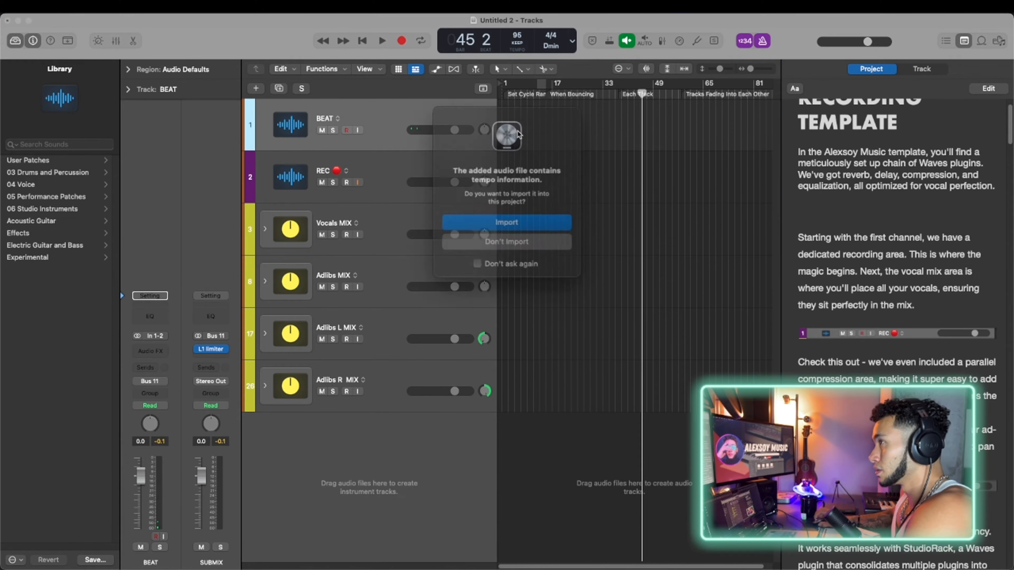
click(500, 226)
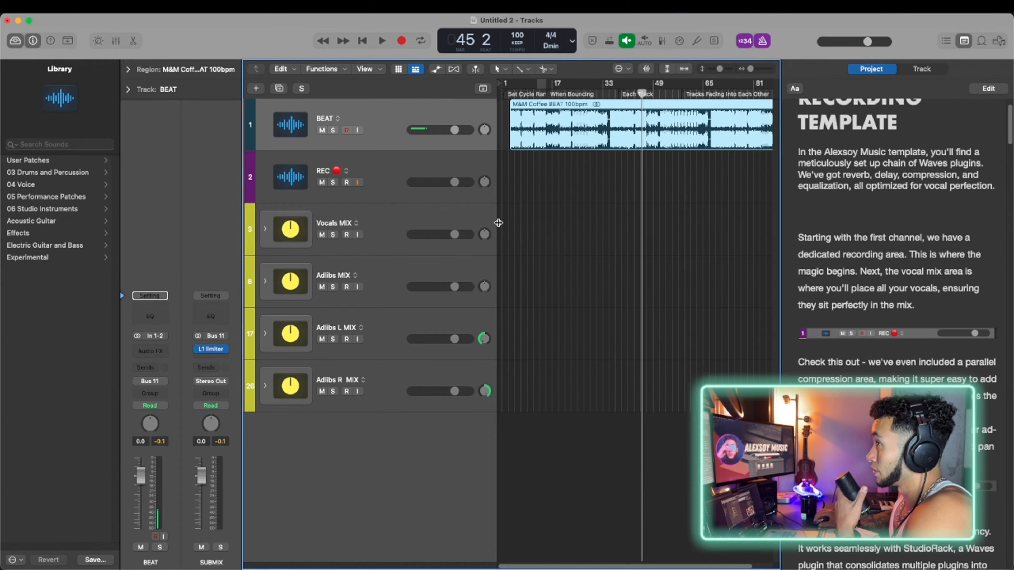
drag(594, 125, 582, 125)
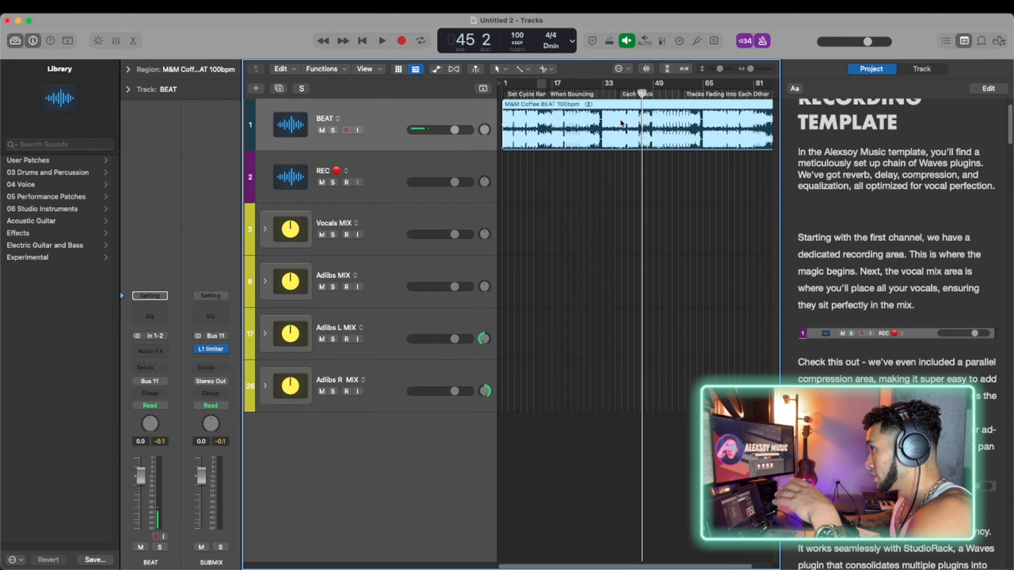
Return the playhead to the start of the project and set the project key to A# minor
drag(529, 92, 502, 94)
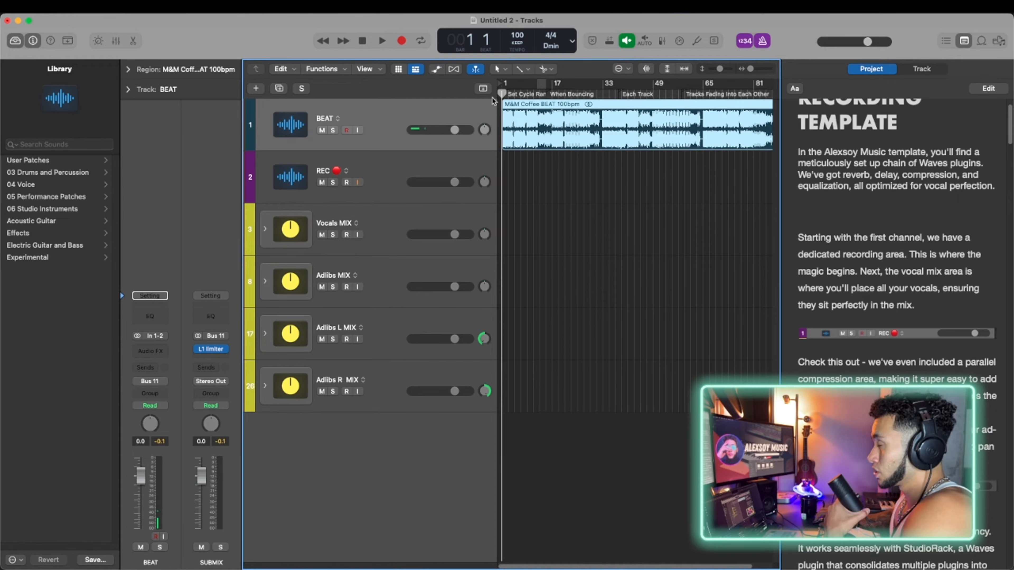
click(550, 47)
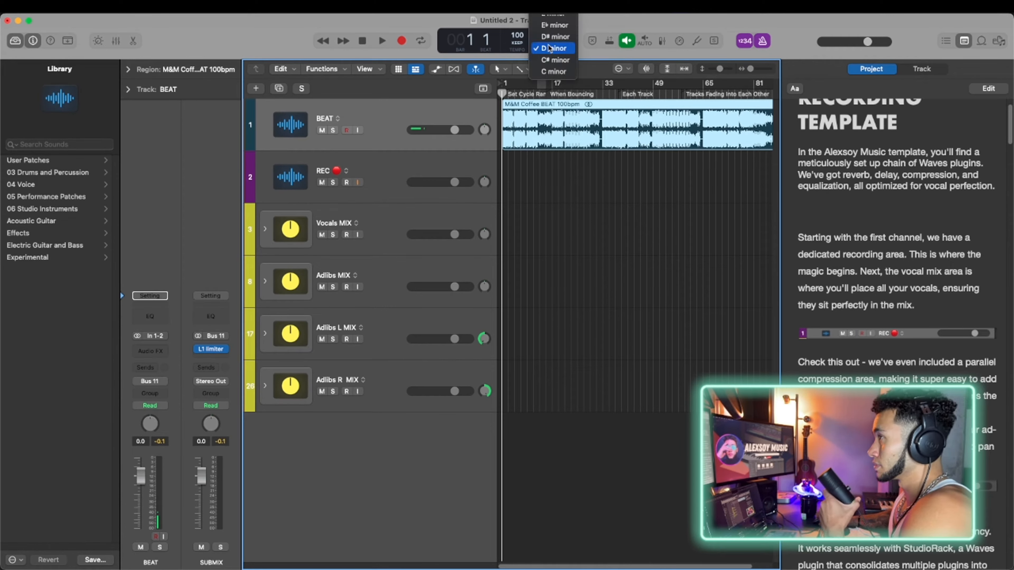
scroll(550, 52, up, 6)
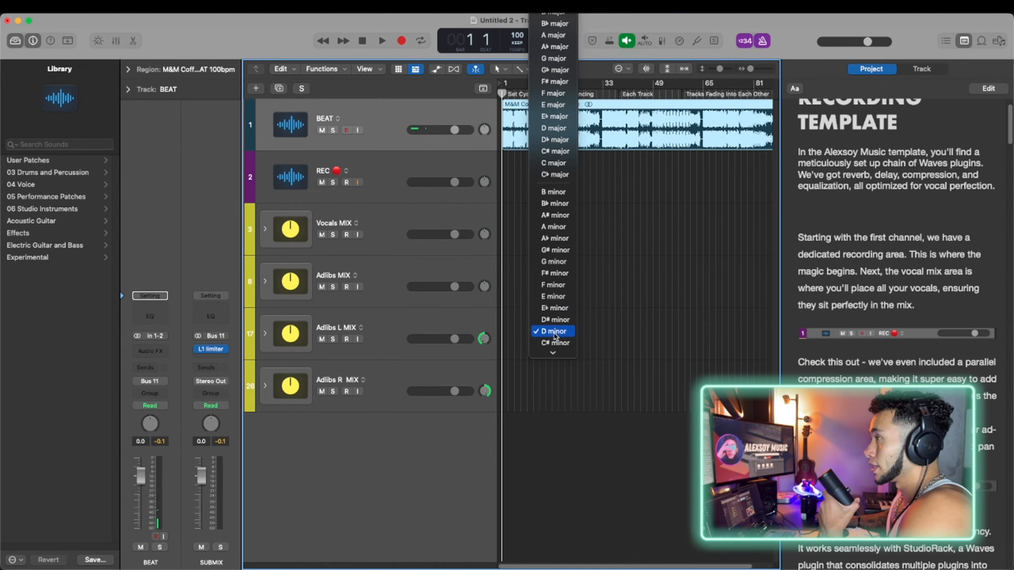
click(551, 219)
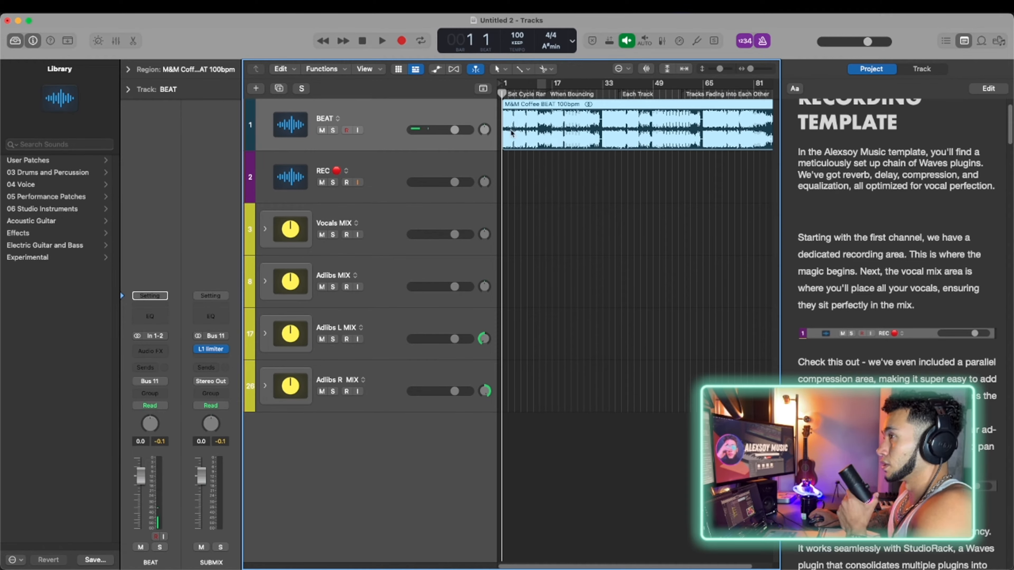
Select the REC track and turn off its input monitoring
click(382, 175)
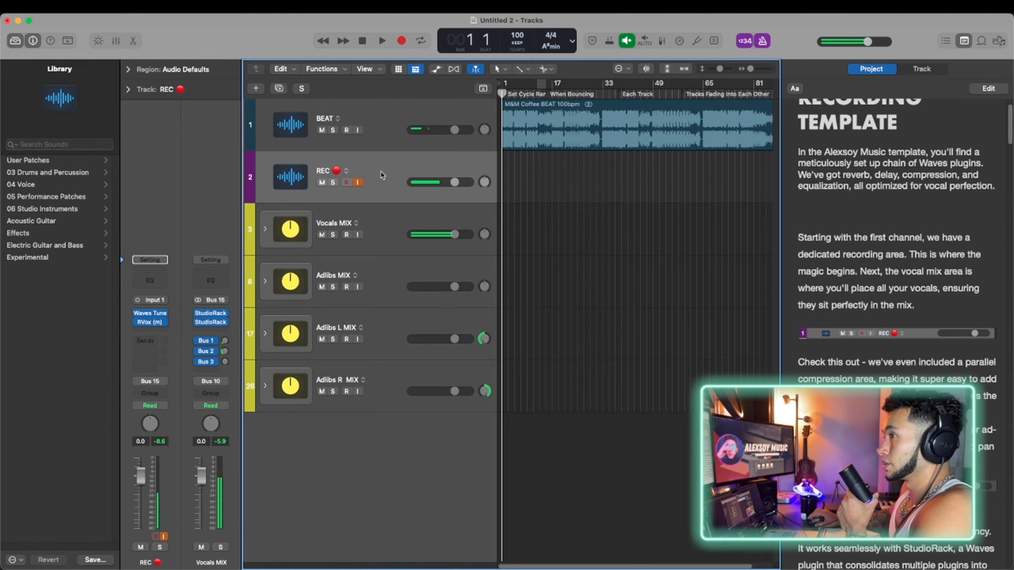
click(358, 183)
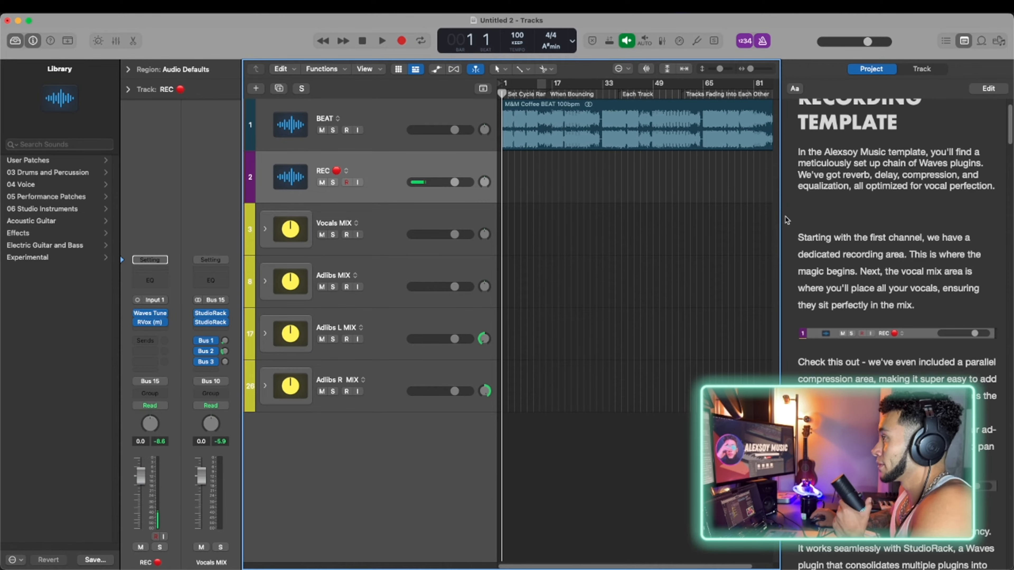
Look over the project notes and briefly unfold and refold the Vocals, Adlibs, Adlibs L and Adlibs R MIX track stacks
click(914, 336)
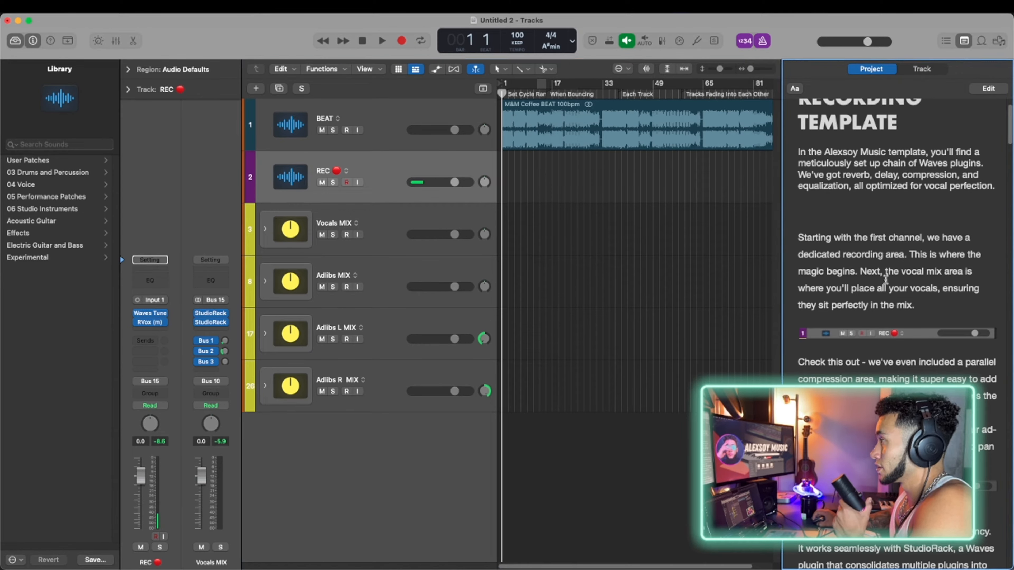
scroll(855, 369, down, 1)
scroll(856, 370, down, 2)
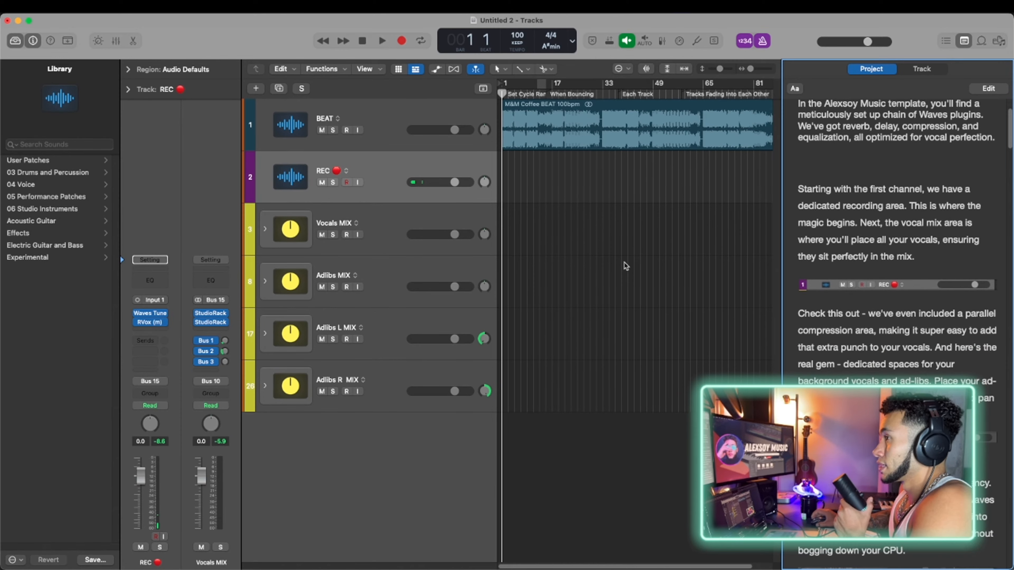
click(343, 226)
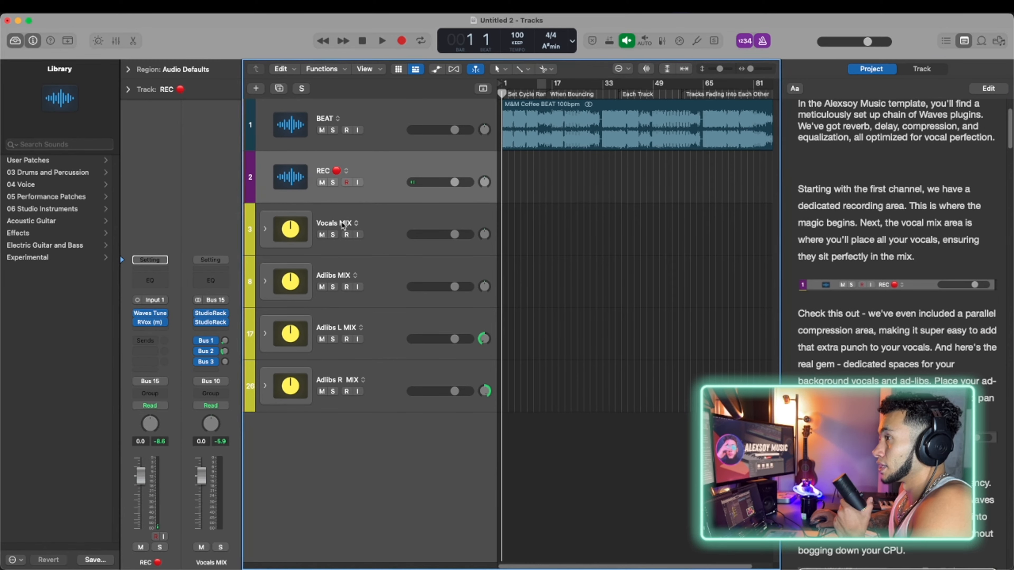
click(264, 229)
click(264, 229)
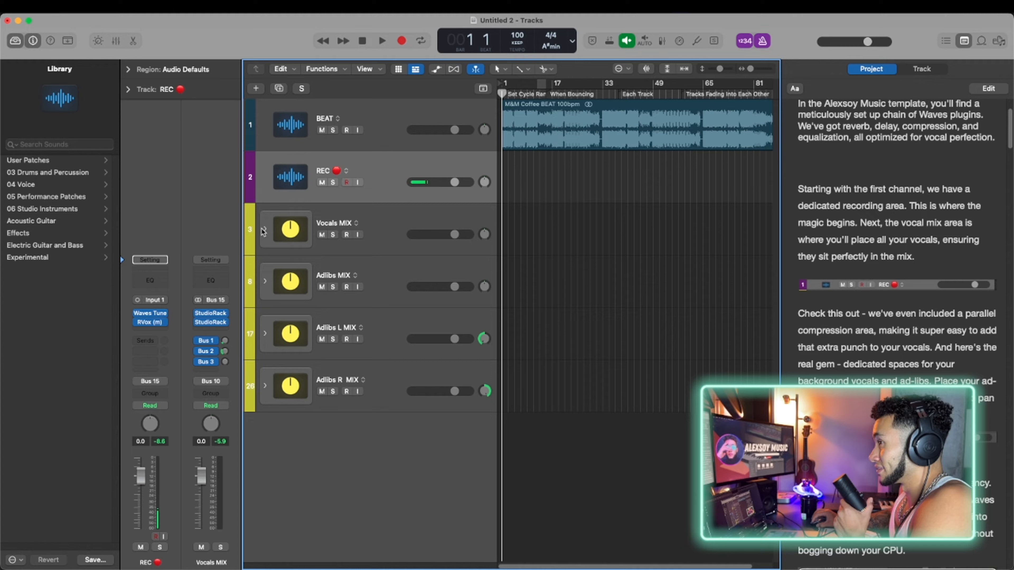
click(264, 281)
click(264, 281)
click(264, 334)
click(265, 333)
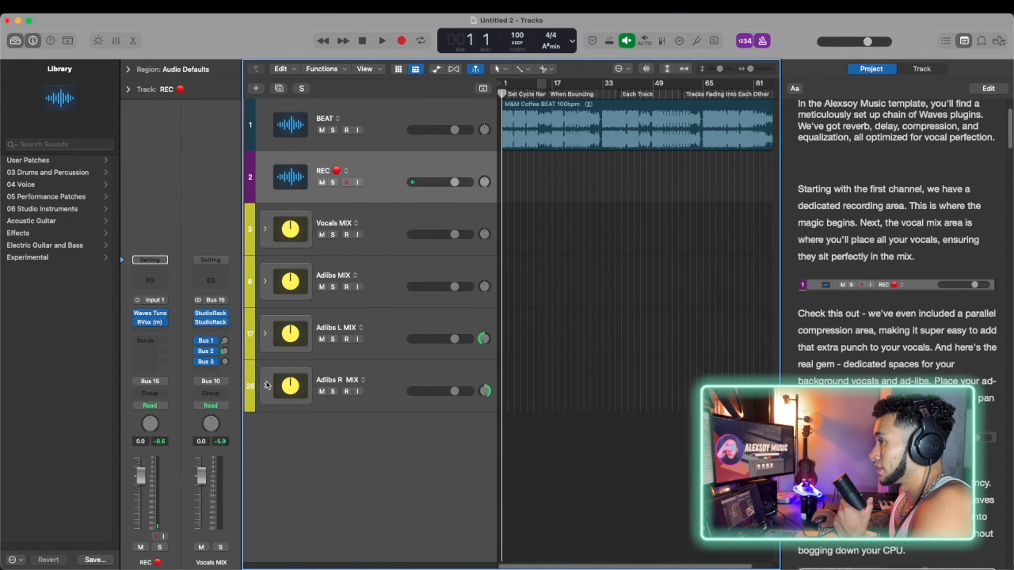
click(265, 386)
click(264, 385)
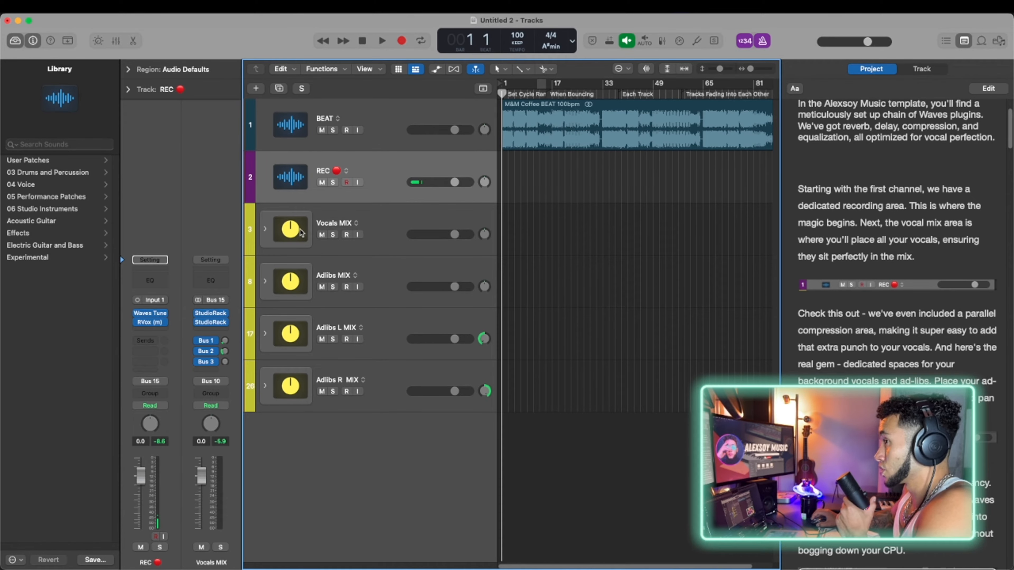
Examine the VOX CRSH and VOX SHFT tracks inside the Vocals MIX stack, and the BEAT and REC tracks' channel strips
click(417, 216)
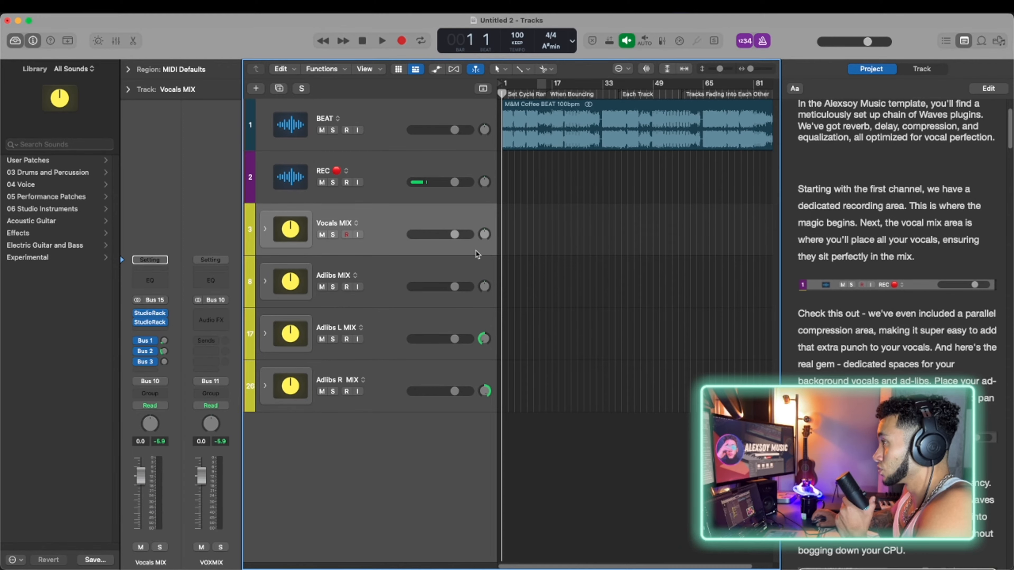
click(265, 229)
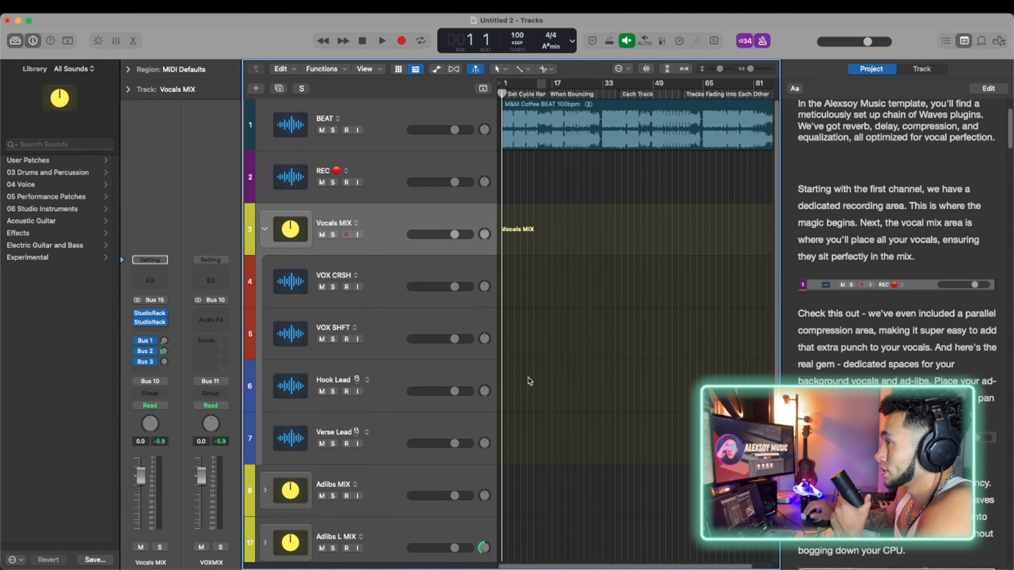
click(383, 275)
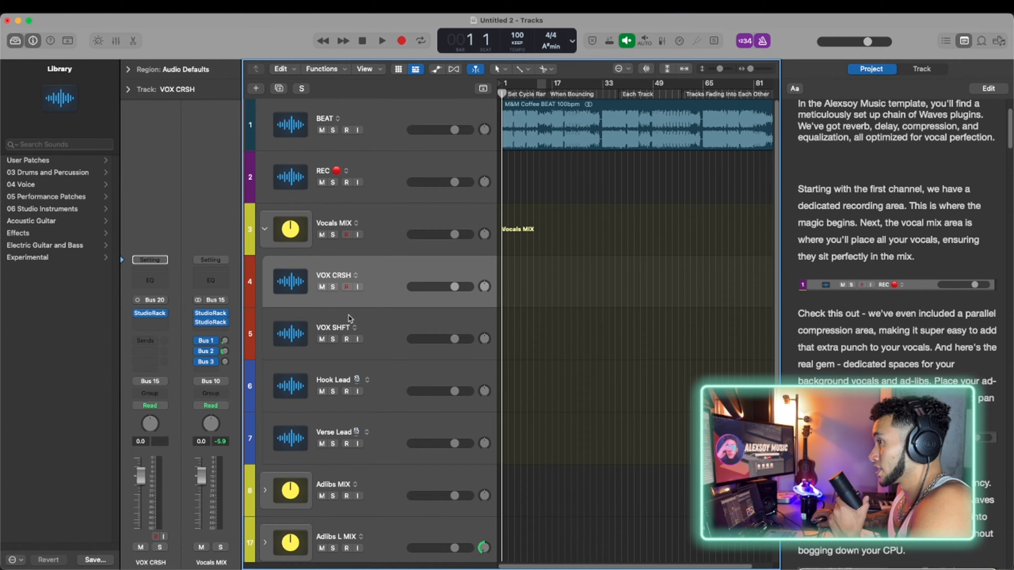
click(376, 326)
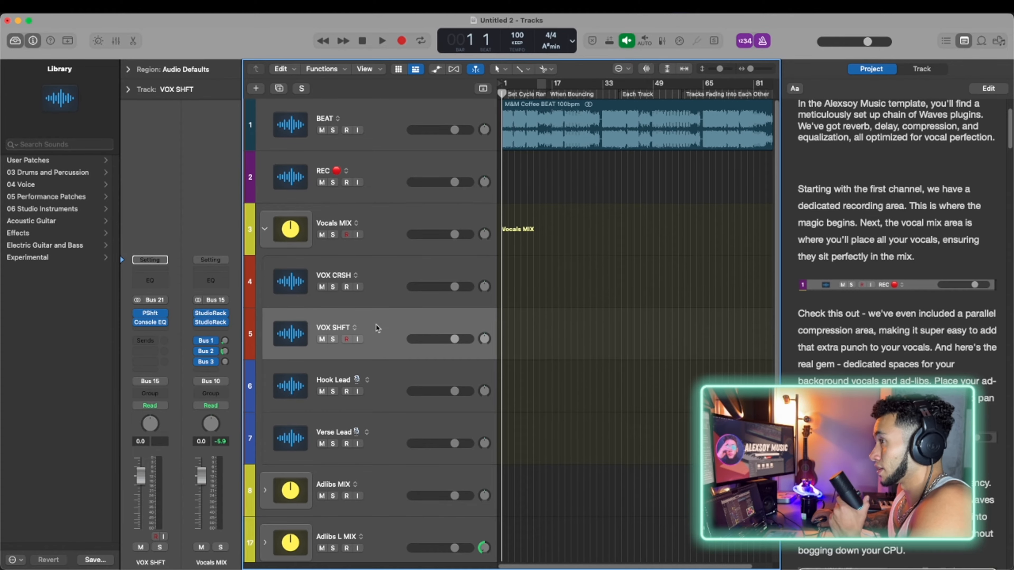
click(388, 267)
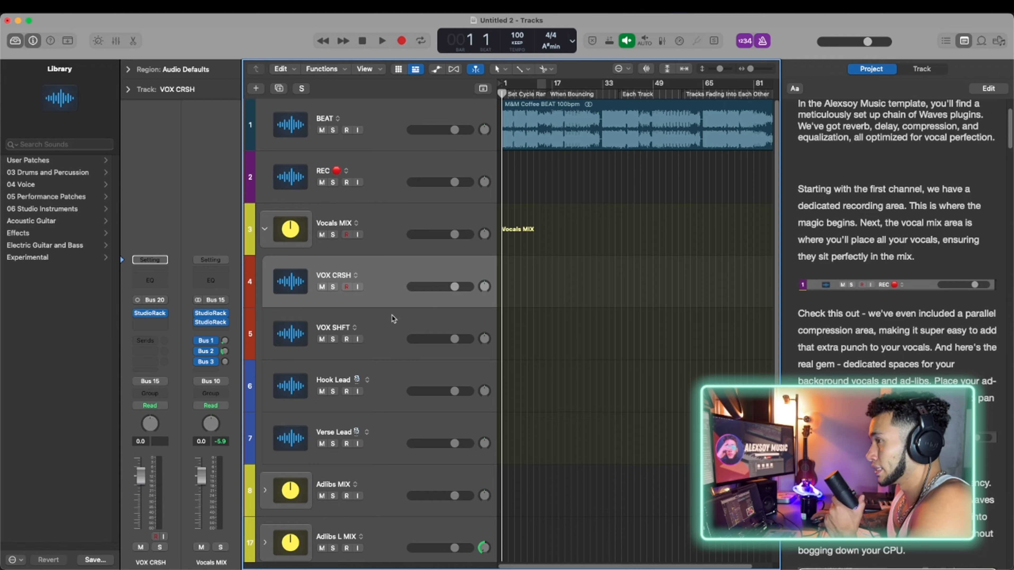
click(264, 230)
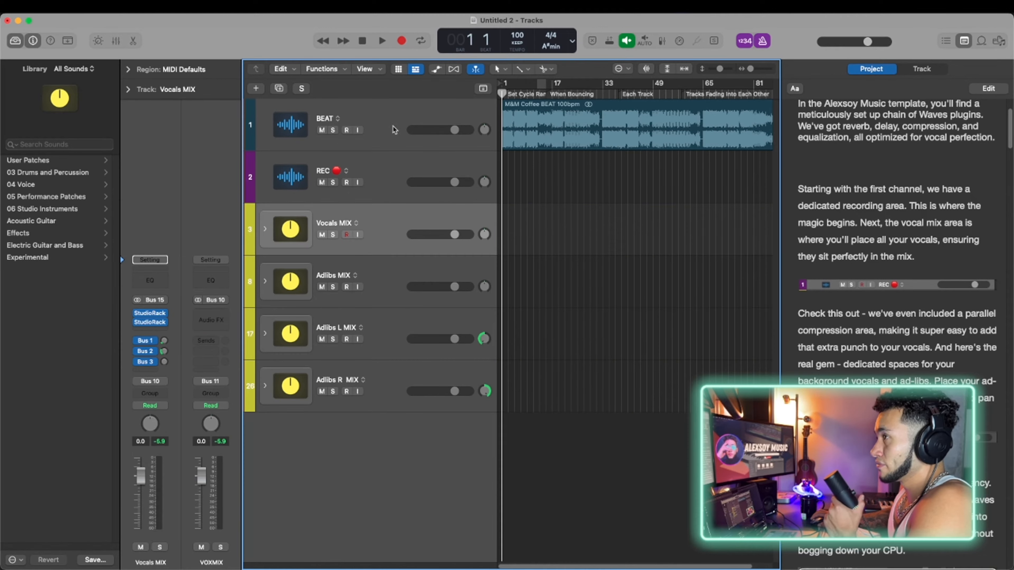
click(396, 132)
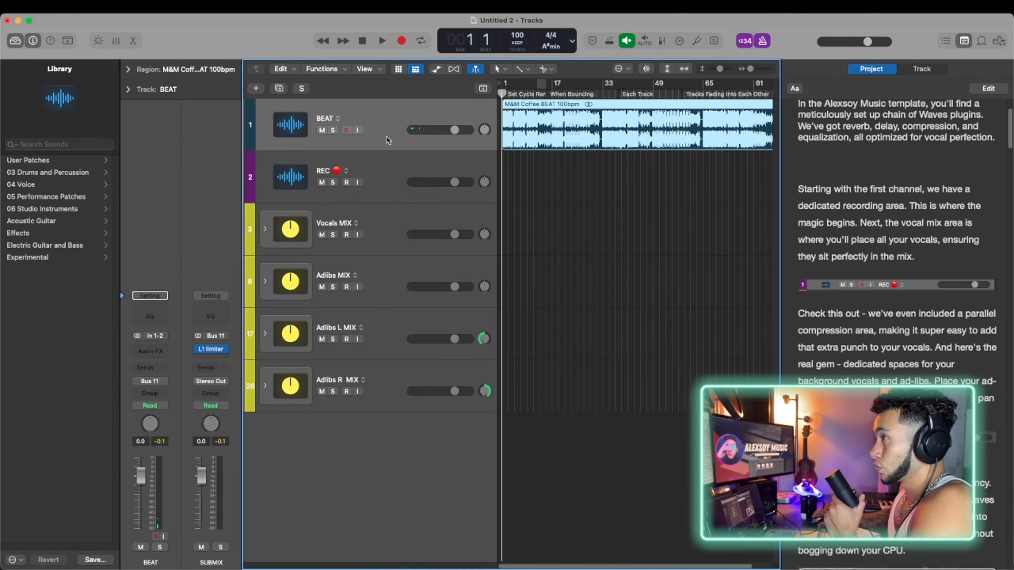
click(386, 193)
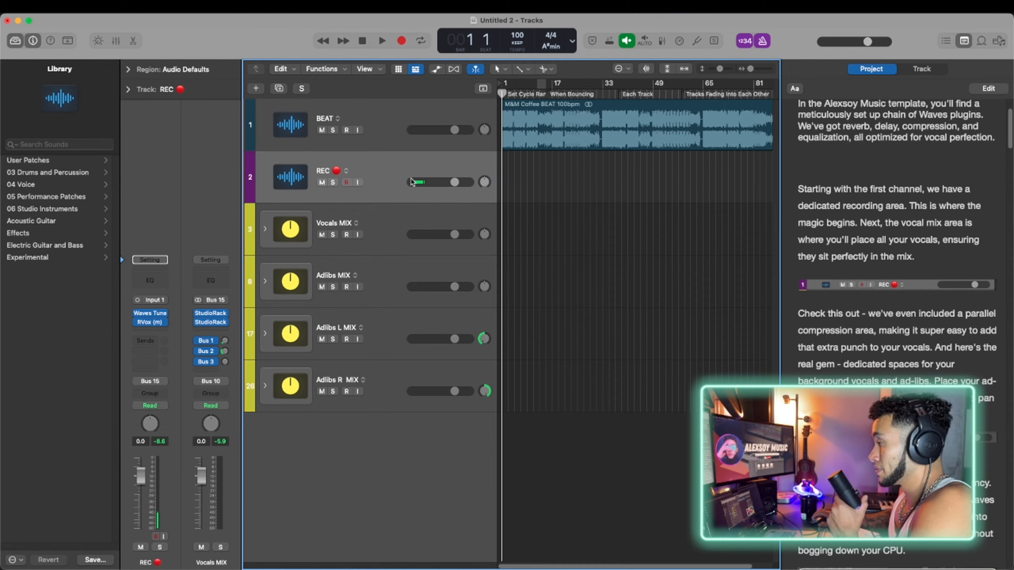
Expand the Vocals MIX stack, look at the Hook Lead track, and duplicate the Verse Lead track
click(264, 230)
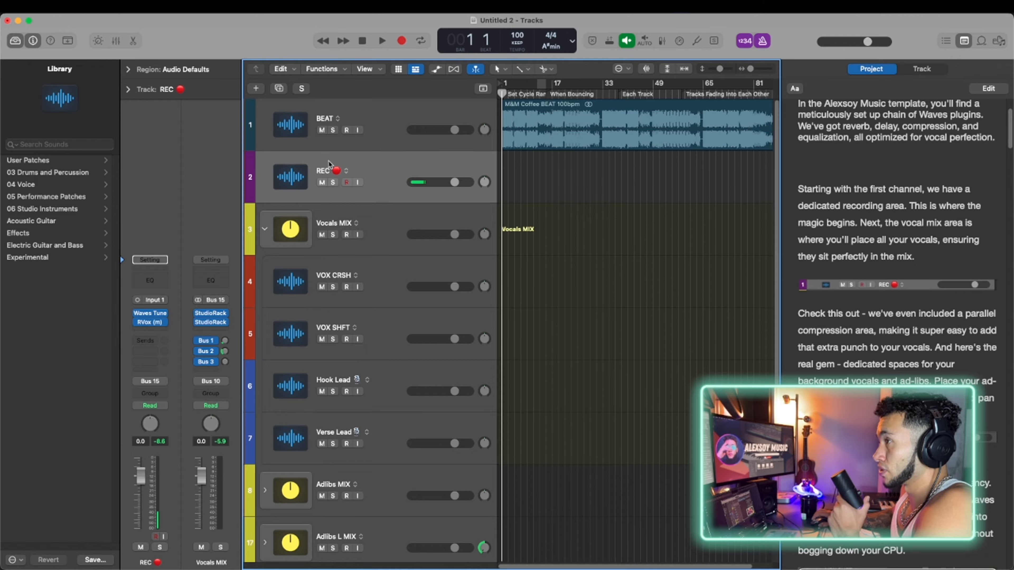
scroll(495, 172, down, 1)
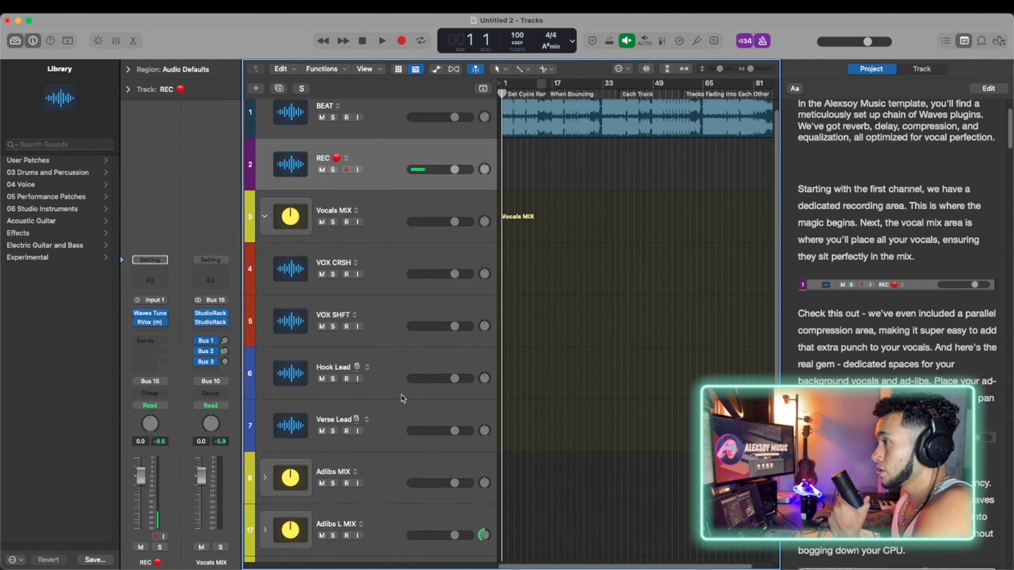
click(405, 413)
click(379, 361)
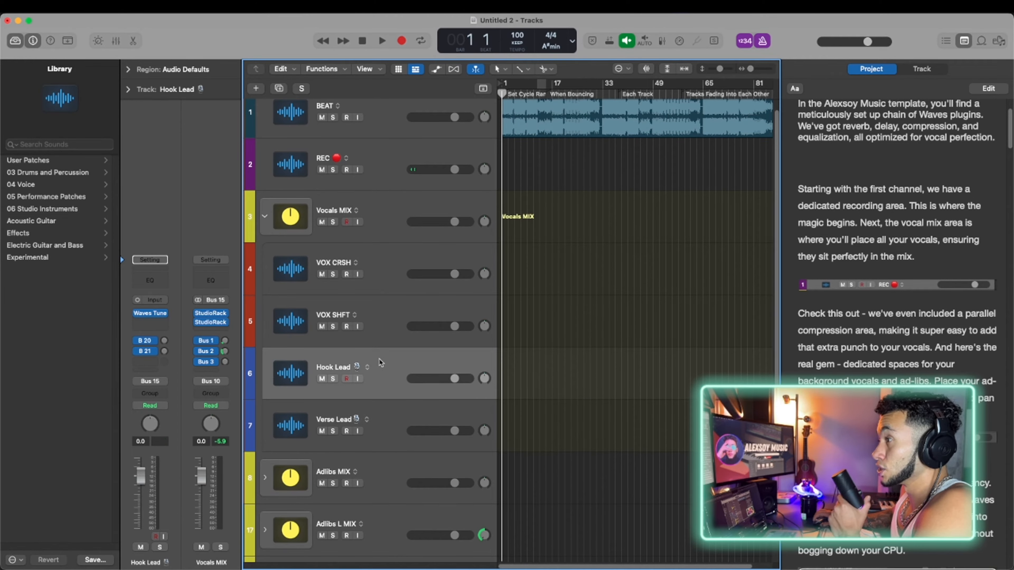
click(342, 416)
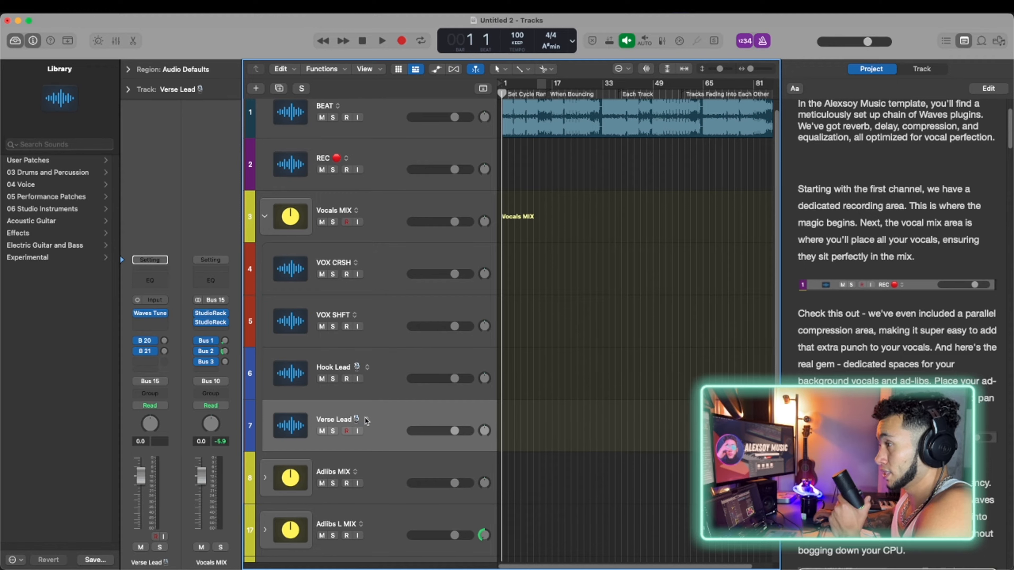
scroll(351, 362, down, 3)
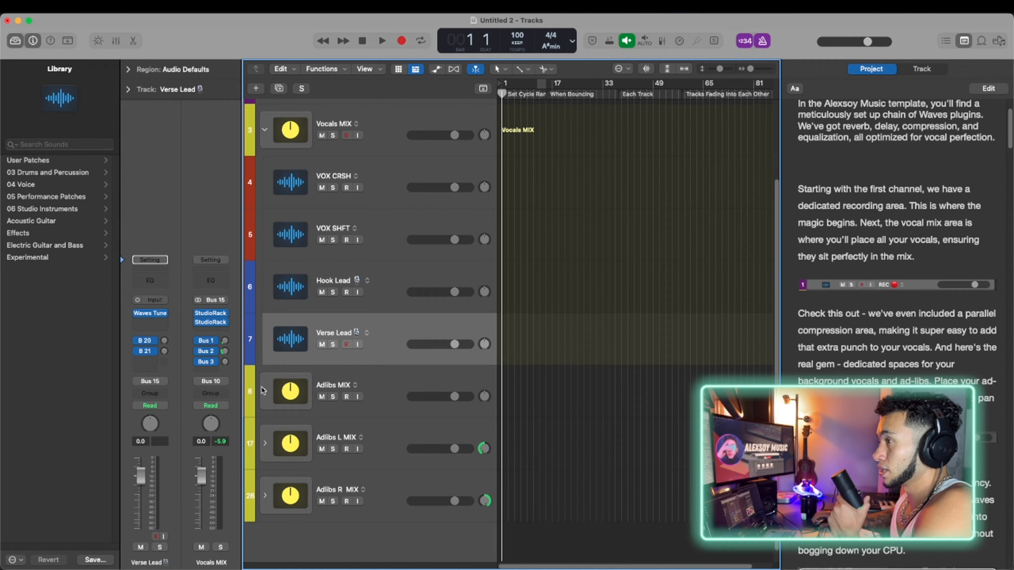
click(278, 90)
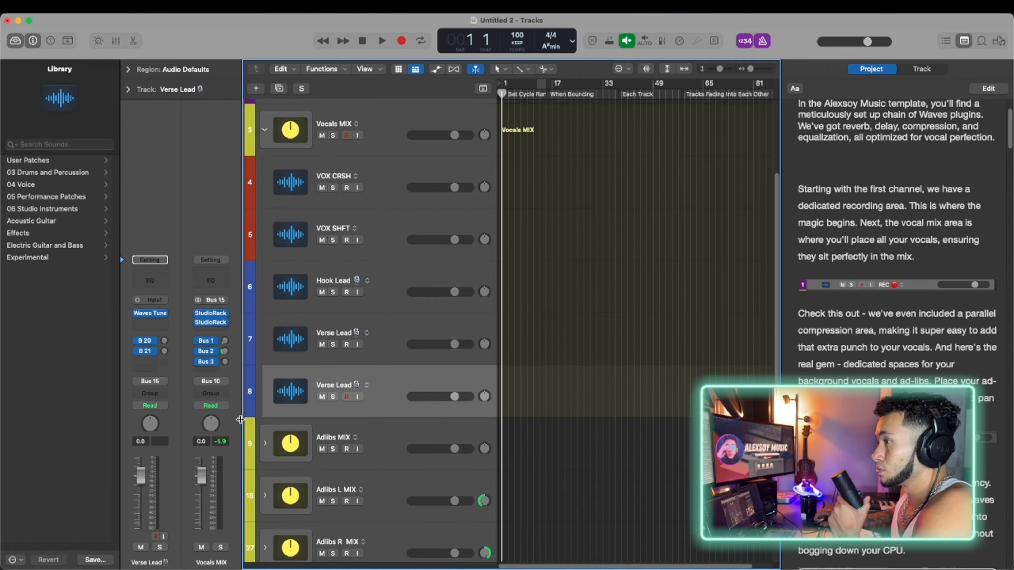
Delete the duplicated Verse Lead track and undo the deletion
key(super+BackSpace)
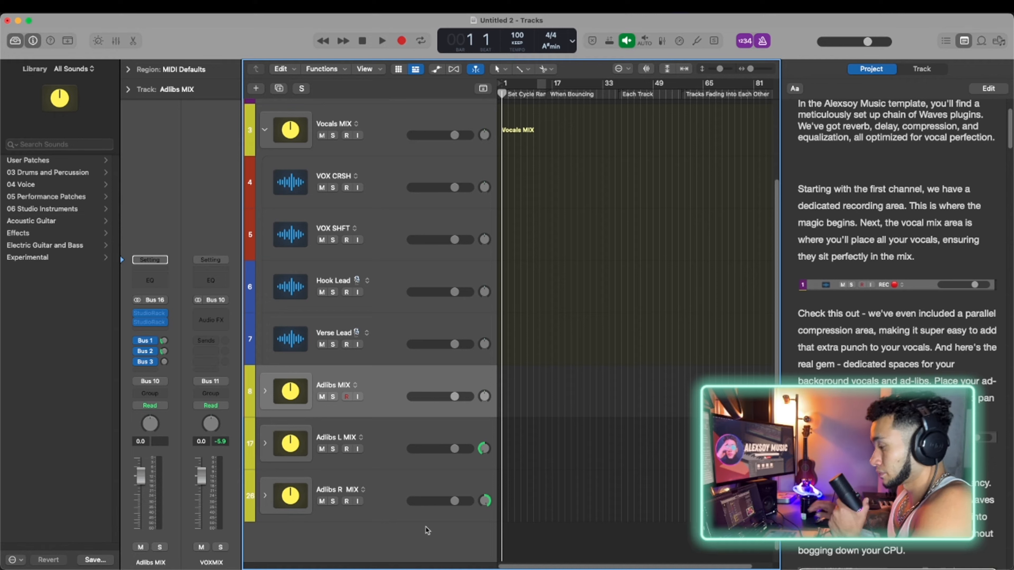
key(super+z)
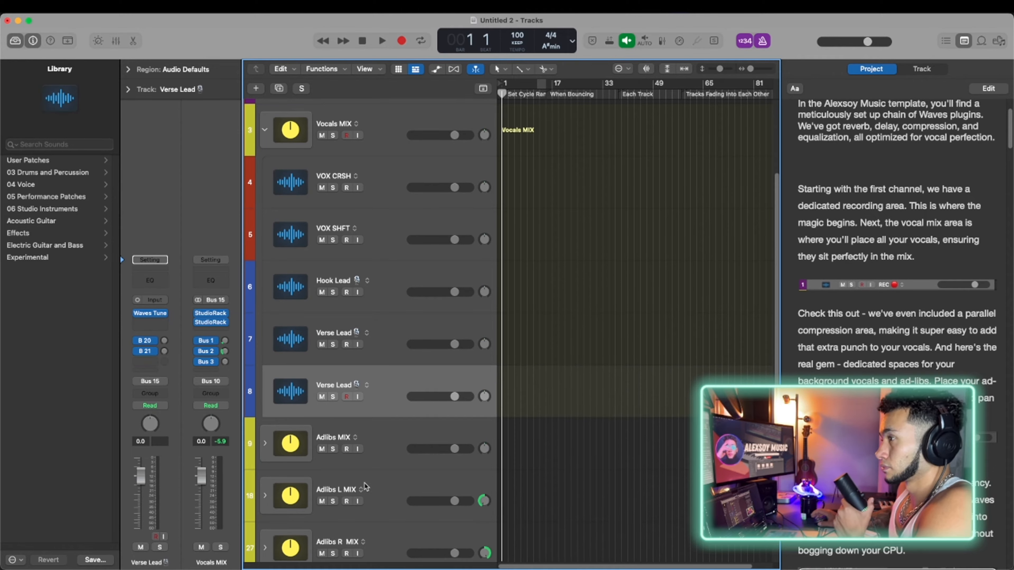
Delete the duplicated Verse Lead track and leave the Adlibs MIX stack unfolded instead of Vocals MIX
key(super+BackSpace)
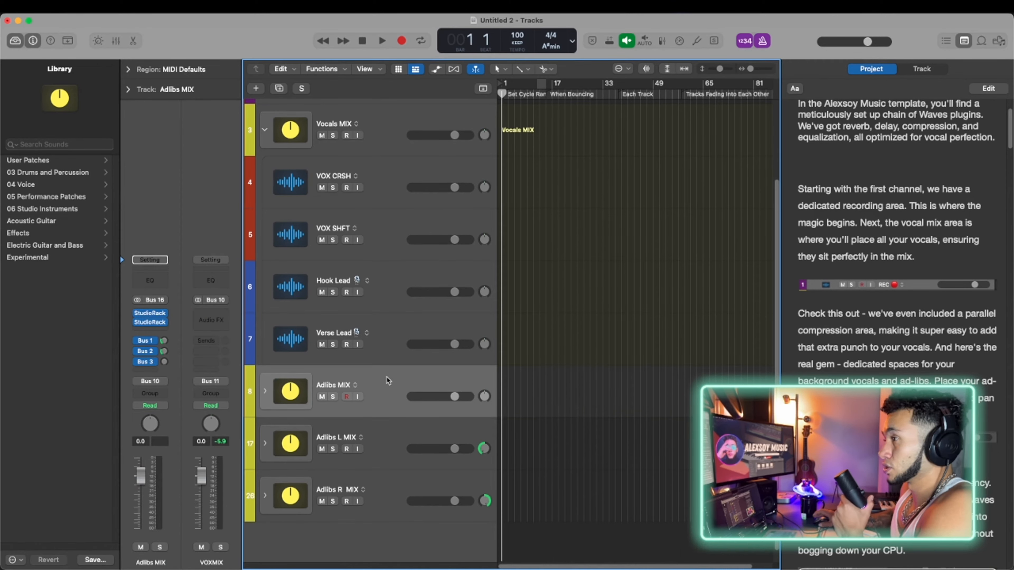
click(266, 391)
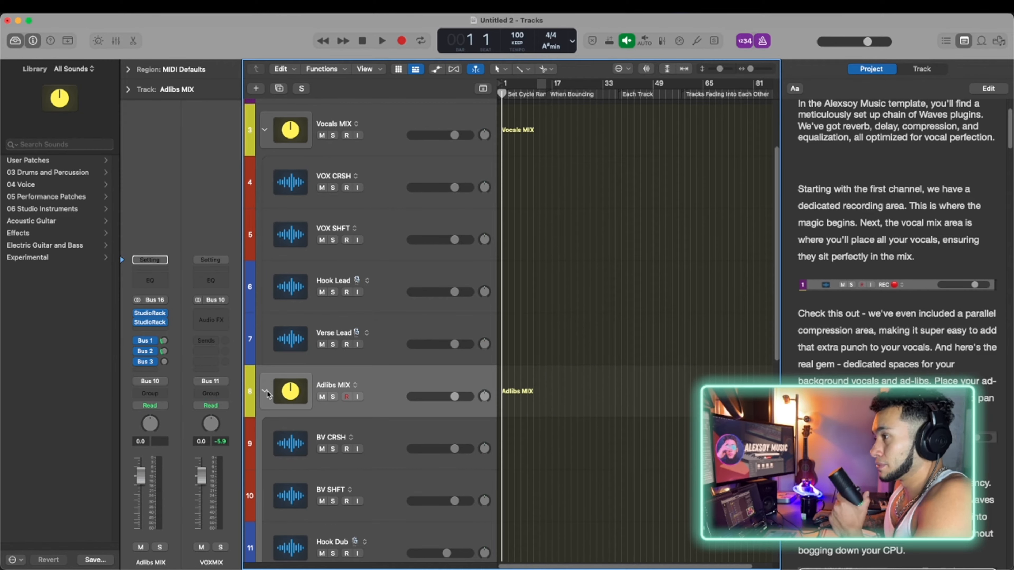
scroll(360, 280, up, 5)
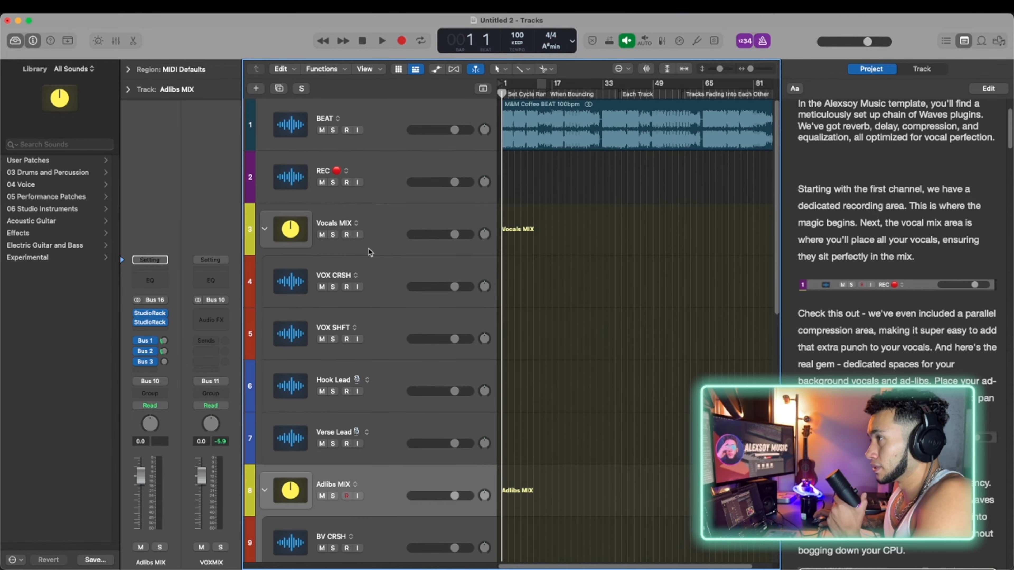
click(267, 228)
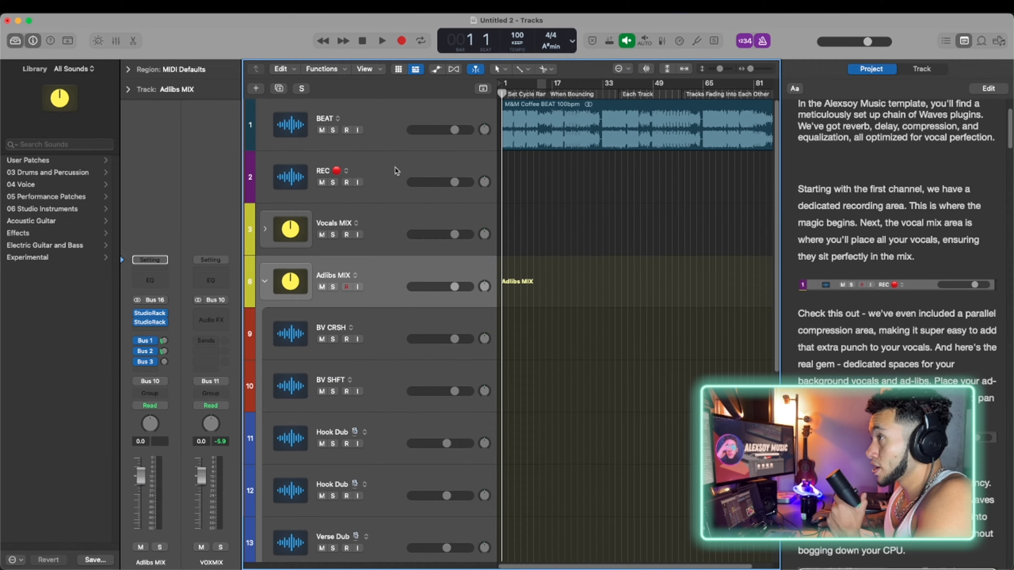
Examine the REC track's channel strip and the Hook Dub and Verse Dub tracks in the Adlibs MIX stack
click(387, 175)
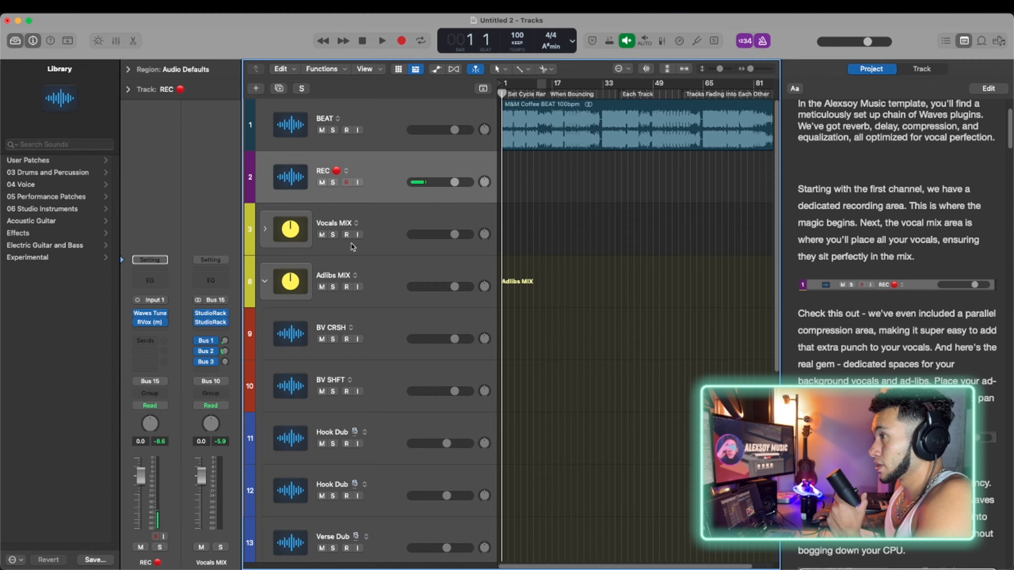
scroll(438, 331, down, 3)
click(377, 400)
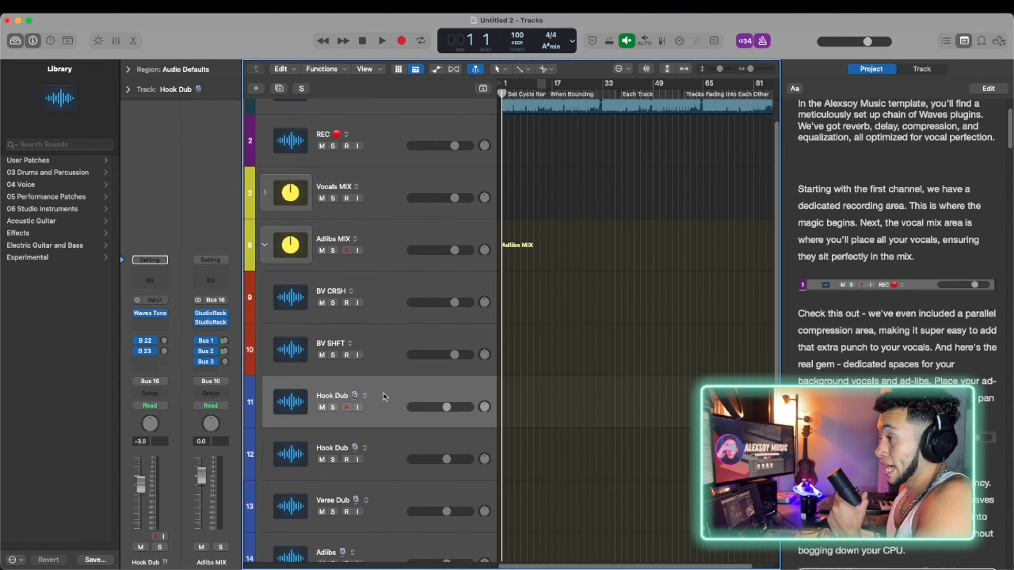
scroll(385, 449, down, 2)
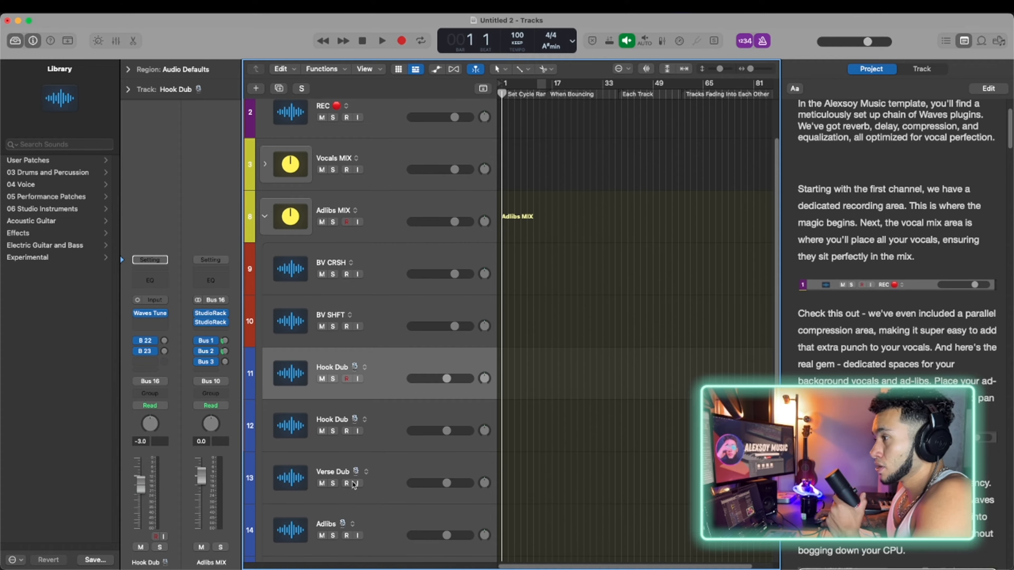
click(386, 463)
scroll(346, 422, down, 3)
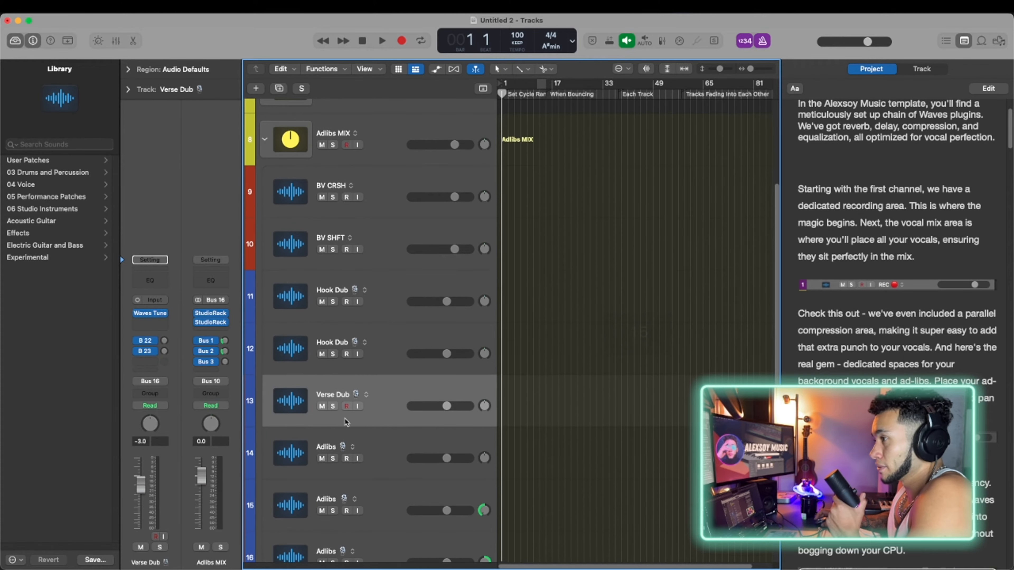
scroll(358, 437, down, 3)
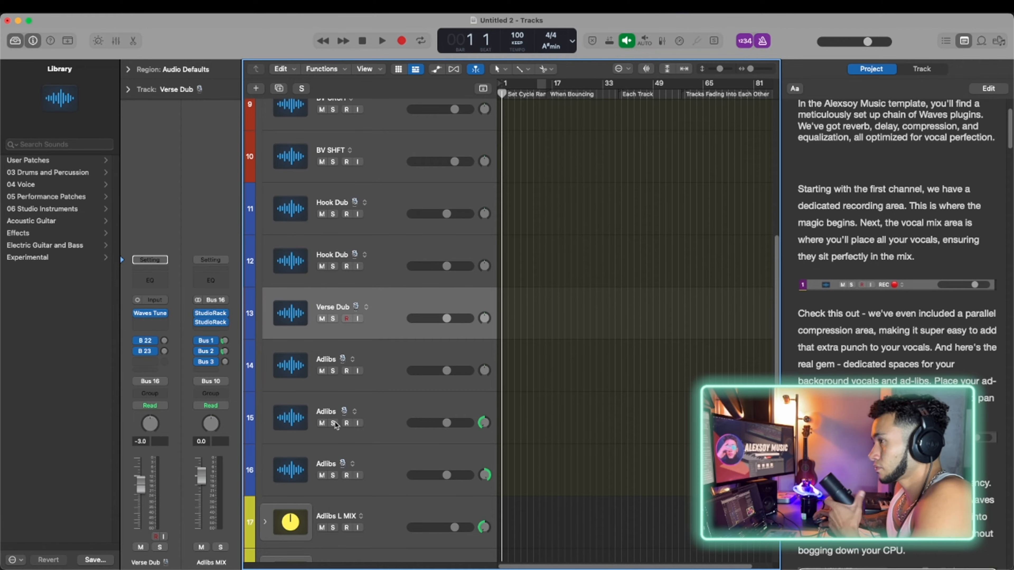
Check the centred and panned Adlibs tracks in the Adlibs MIX stack and fold the stack
click(381, 364)
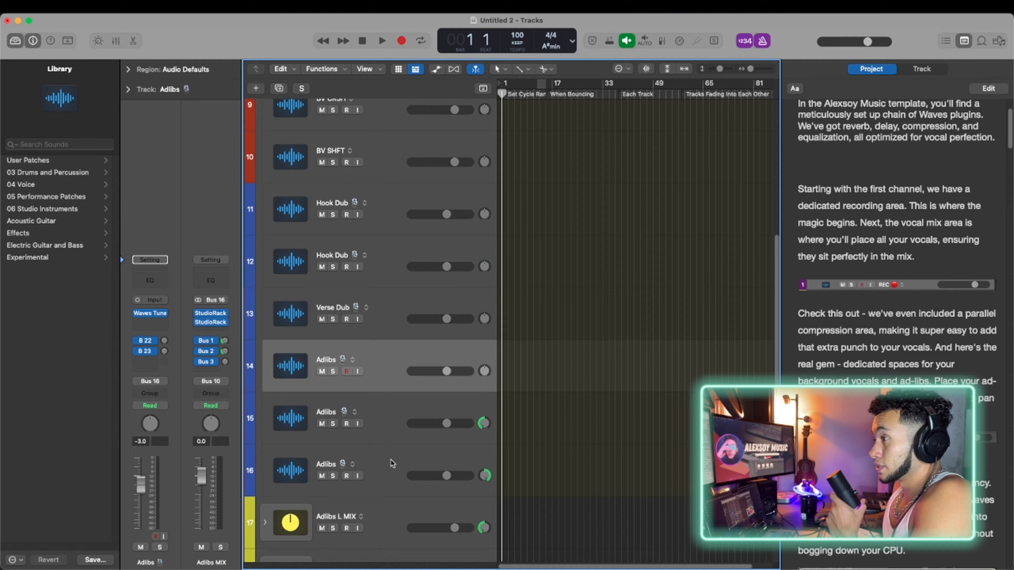
click(385, 412)
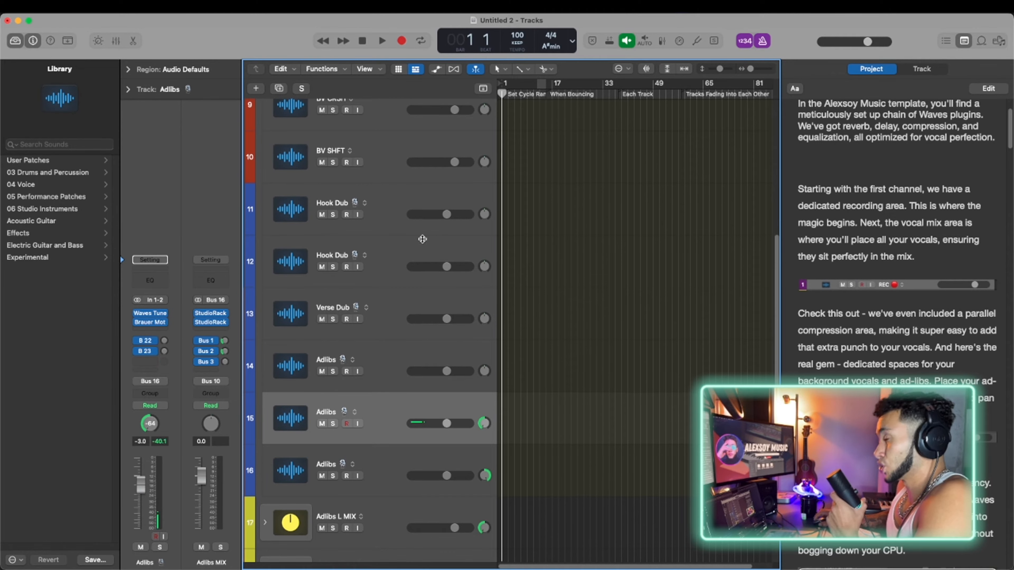
scroll(303, 223, up, 3)
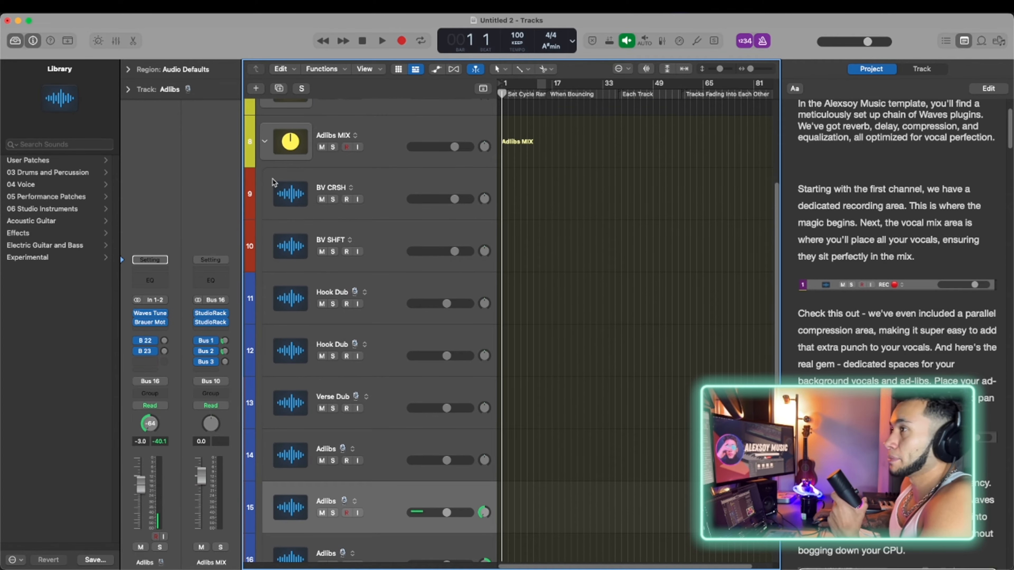
click(265, 144)
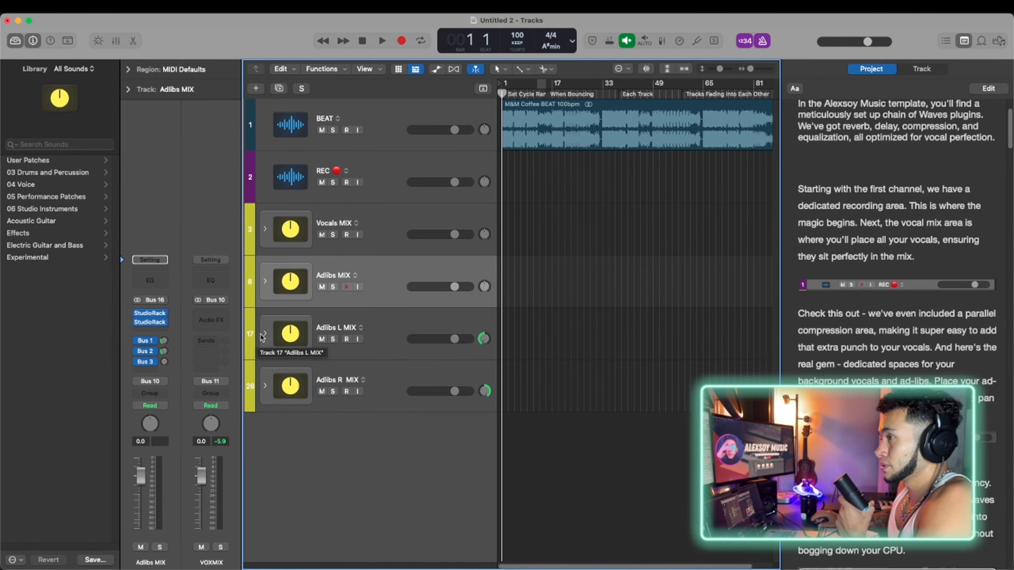
Unfold the Adlibs L MIX stack and look over the tracks inside it
click(374, 322)
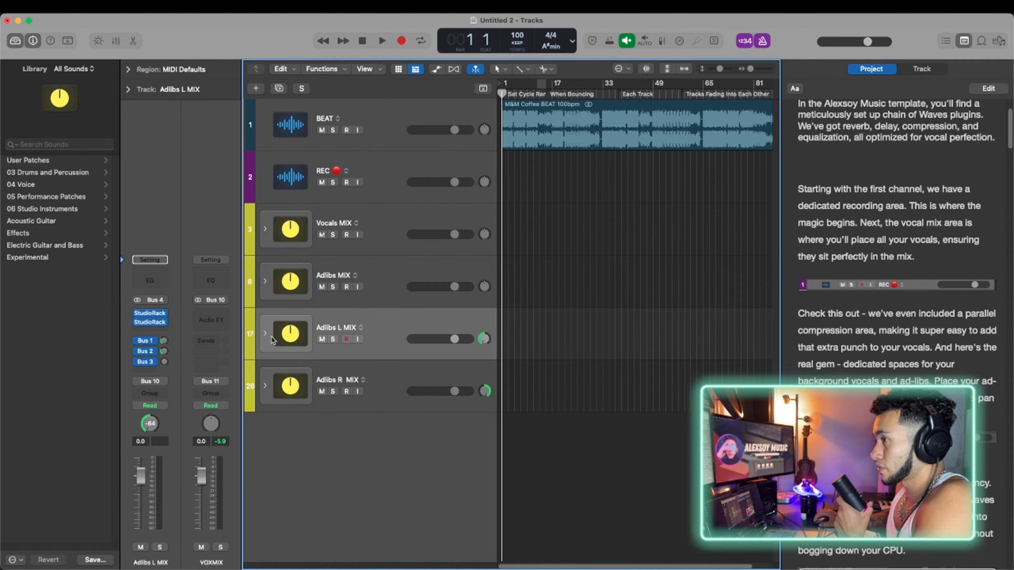
click(264, 337)
scroll(371, 438, down, 2)
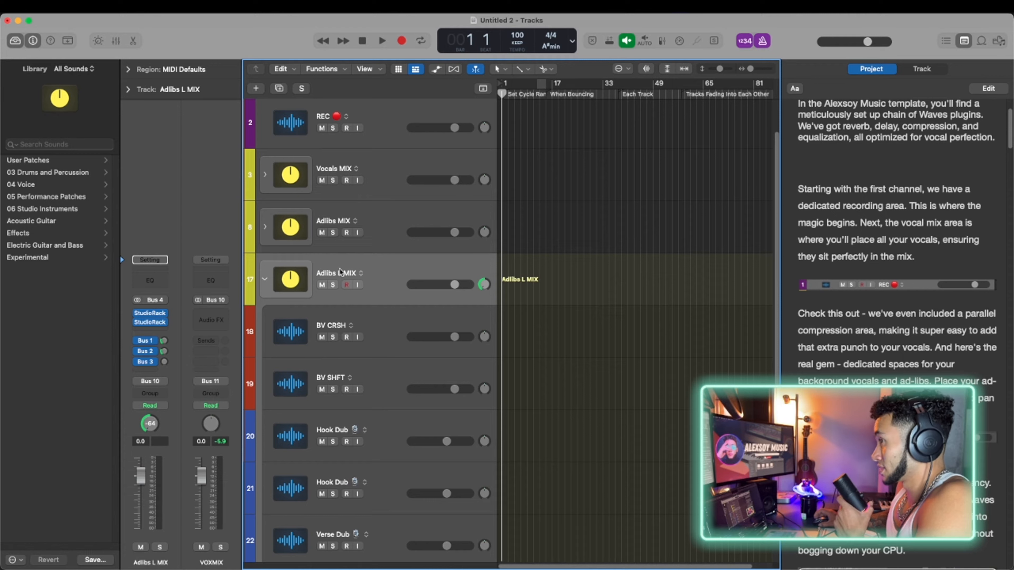
scroll(372, 240, up, 2)
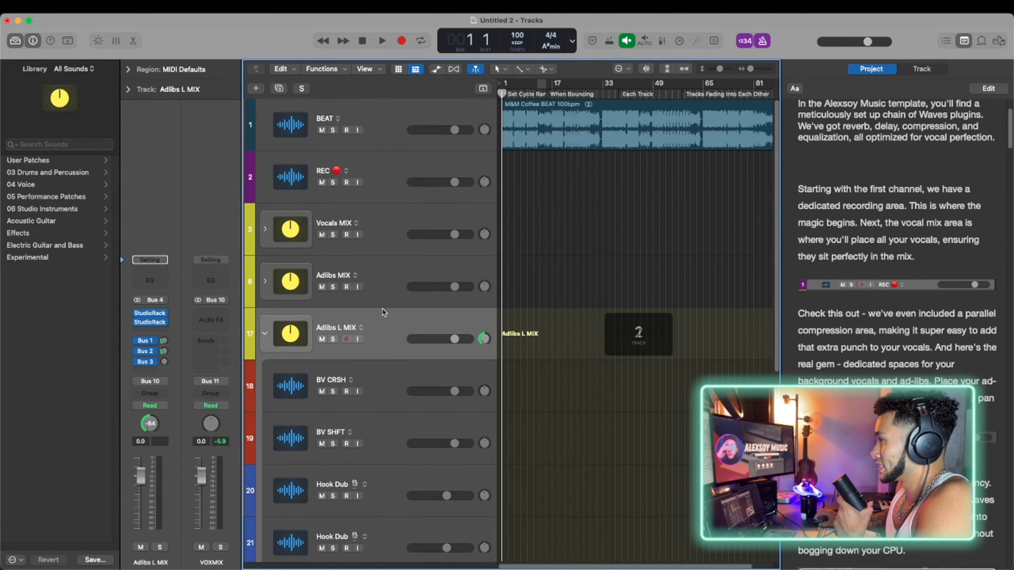
Compare the REC track's channel strip with the Hook Dub tracks in the Adlibs L MIX stack
click(378, 174)
scroll(369, 295, down, 1)
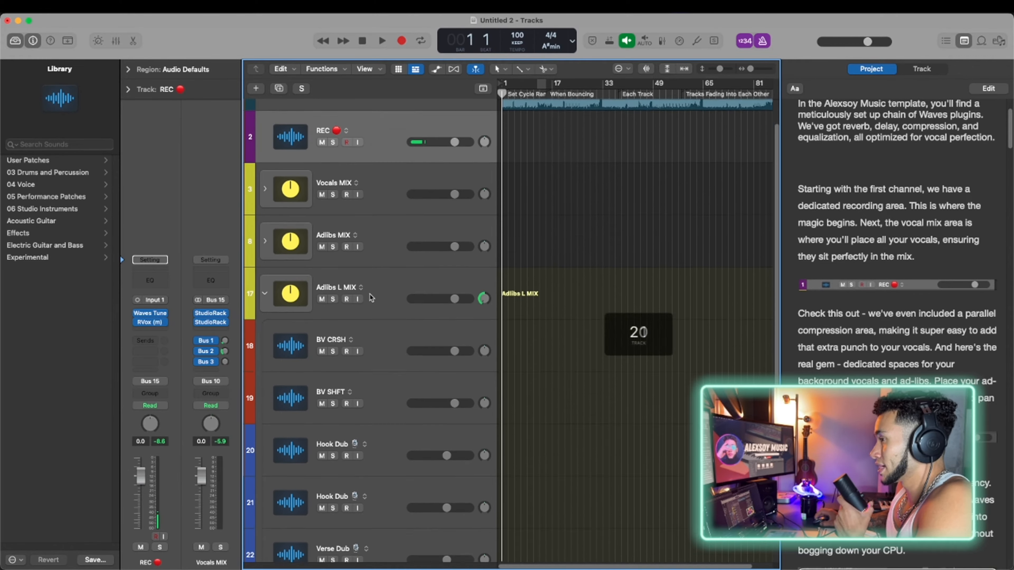
scroll(371, 297, down, 2)
click(377, 418)
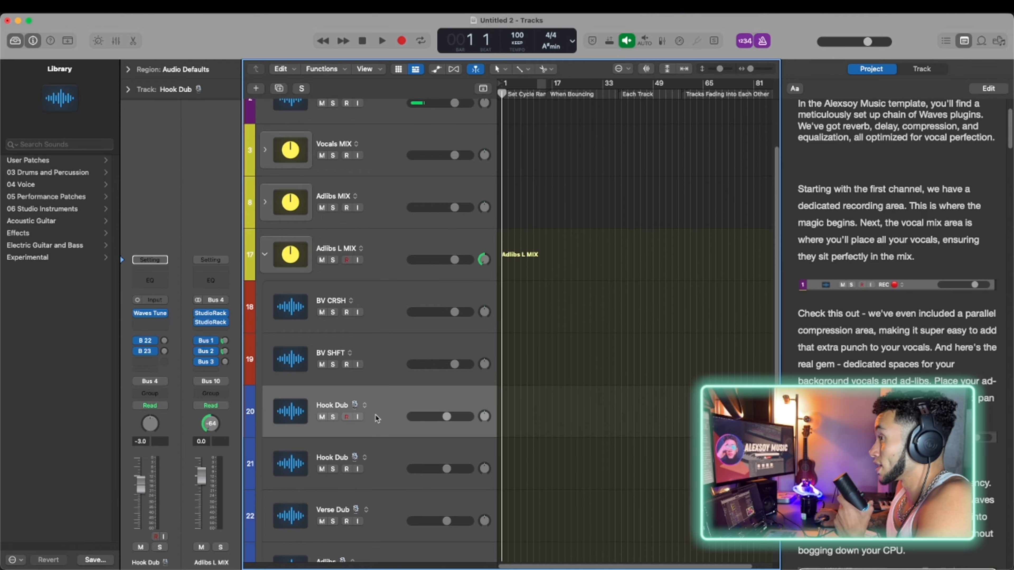
click(394, 460)
click(371, 404)
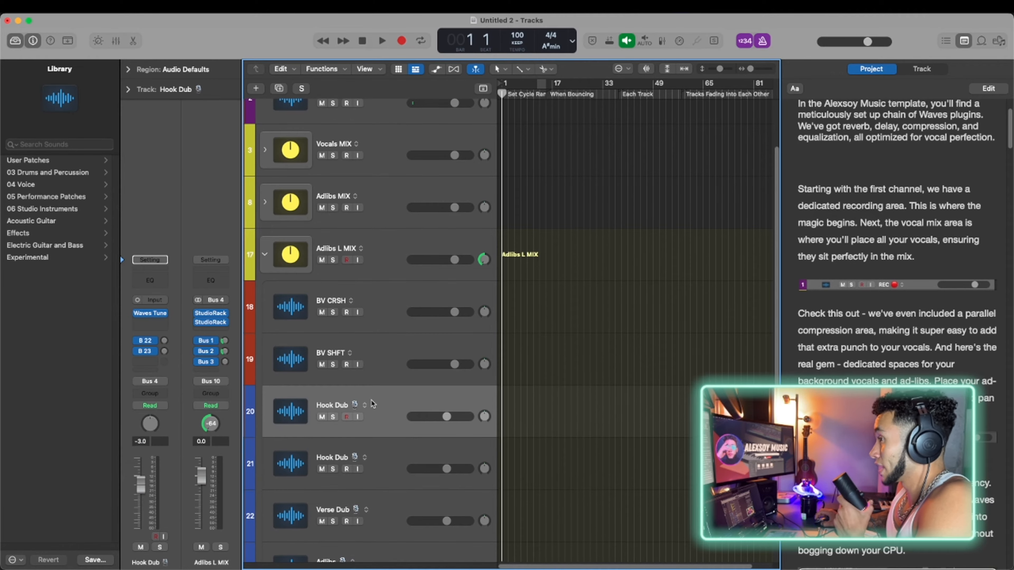
Examine the Verse Dub and Adlibs tracks in the Adlibs L MIX stack and fold the stack
scroll(381, 454, down, 1)
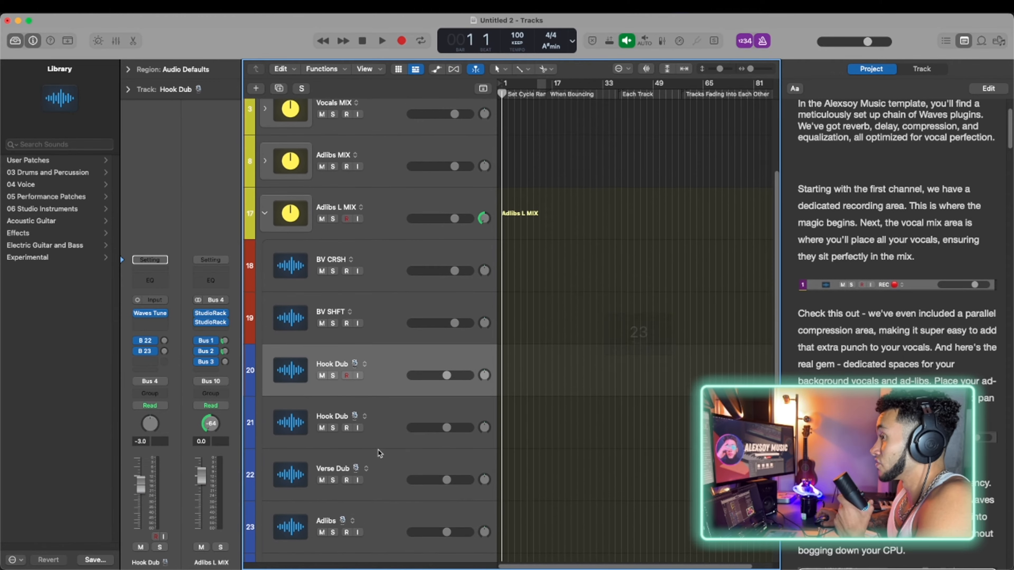
click(401, 468)
scroll(379, 455, down, 3)
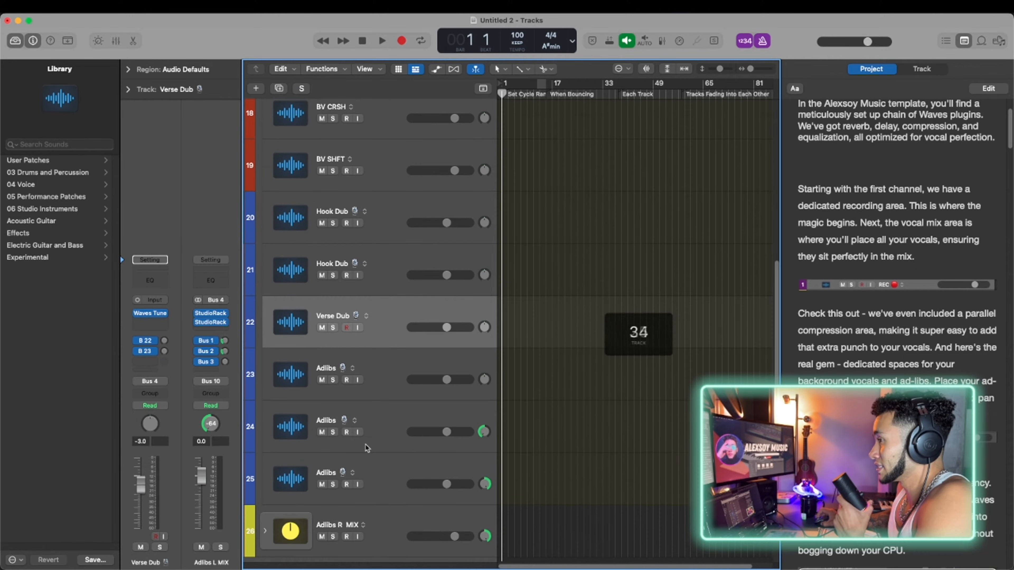
scroll(378, 317, up, 1)
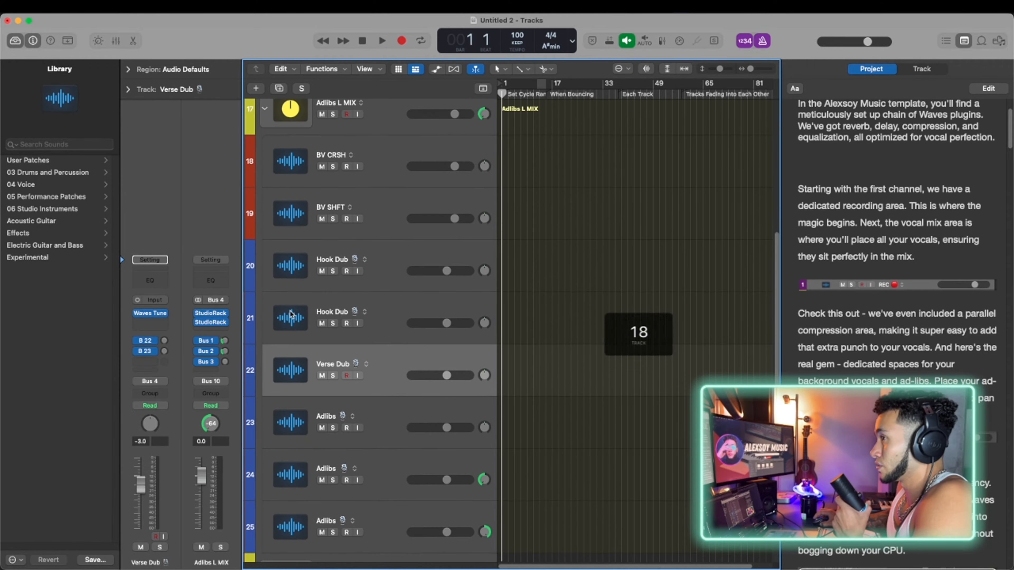
click(266, 112)
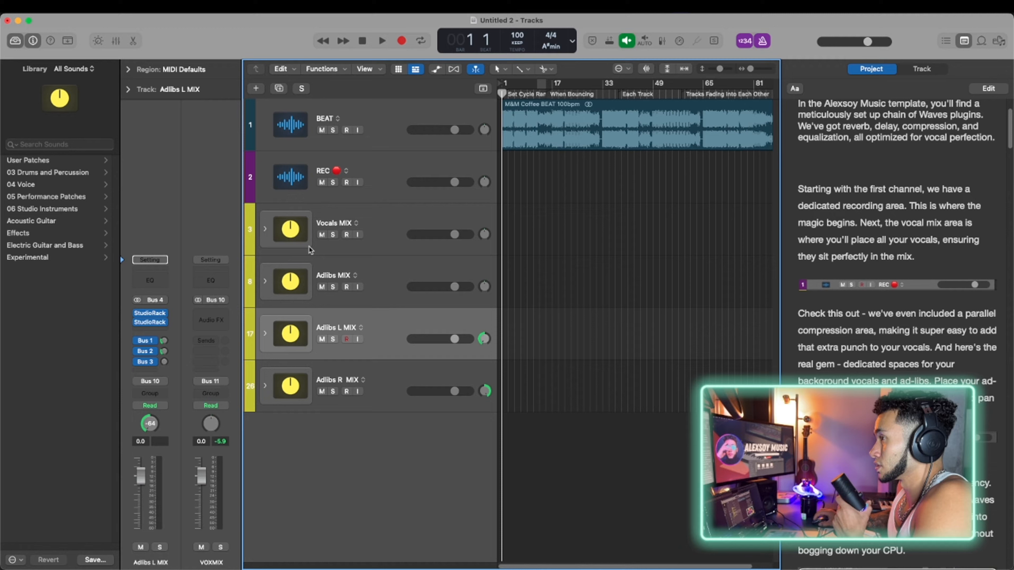
Look at the Adlibs R MIX channel strip, and hide and reshow the project notes
click(376, 393)
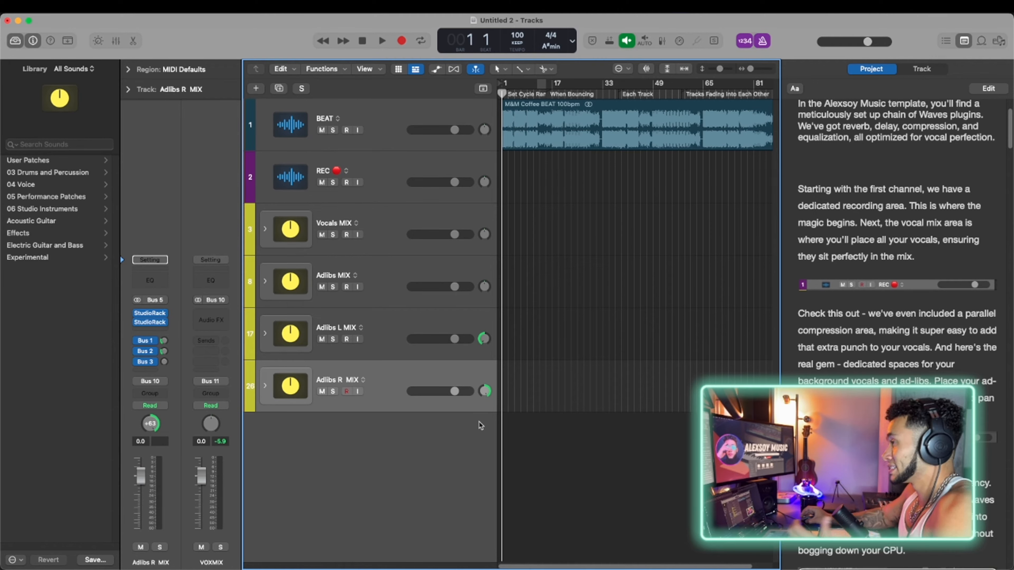
scroll(827, 325, up, 3)
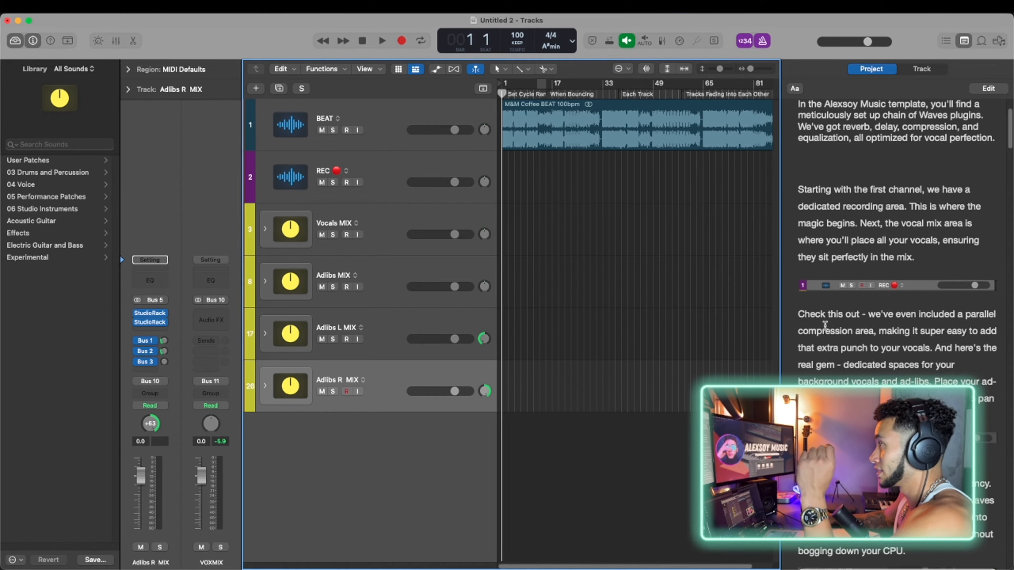
scroll(842, 323, down, 5)
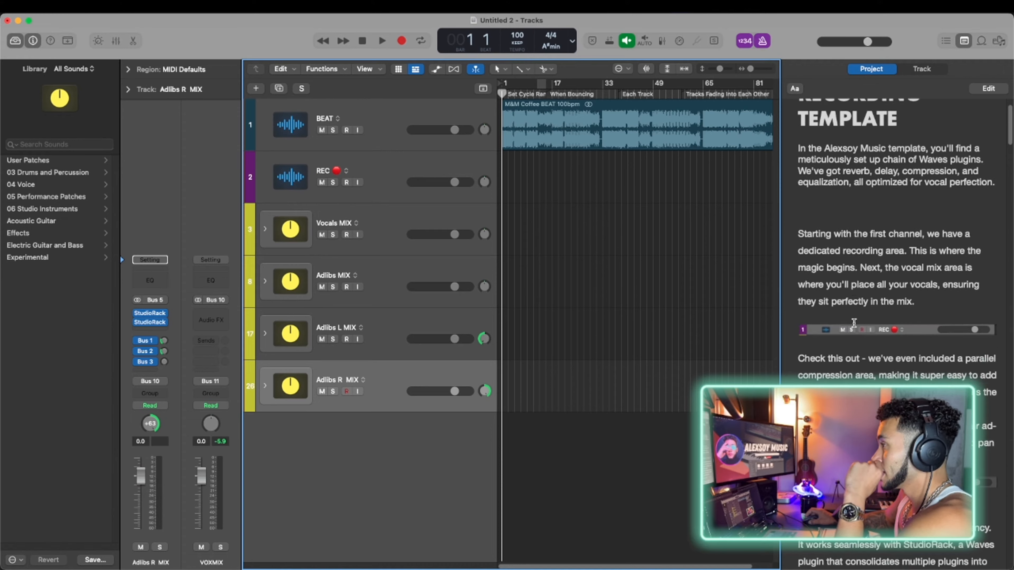
click(967, 39)
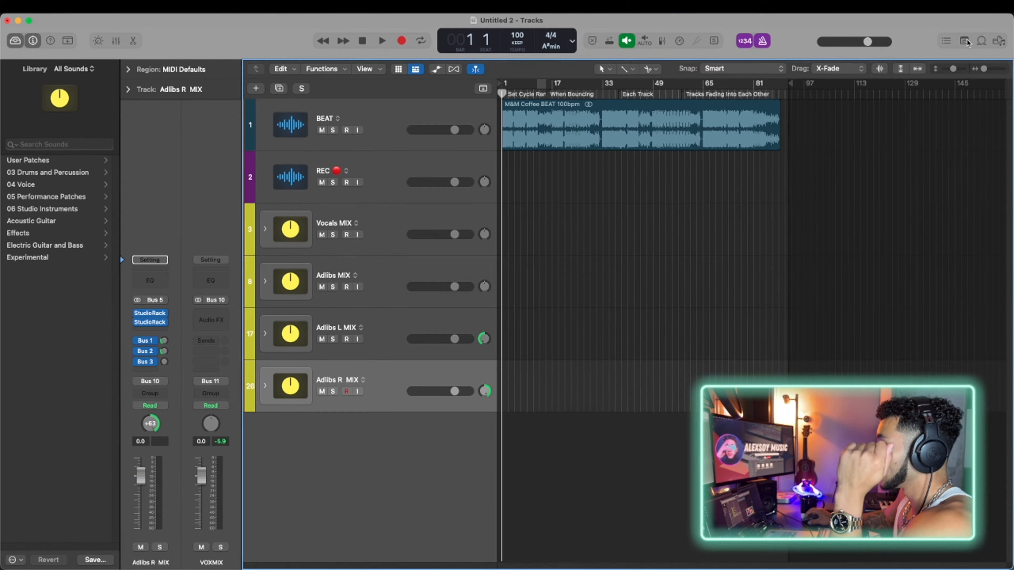
click(967, 39)
click(966, 39)
click(966, 39)
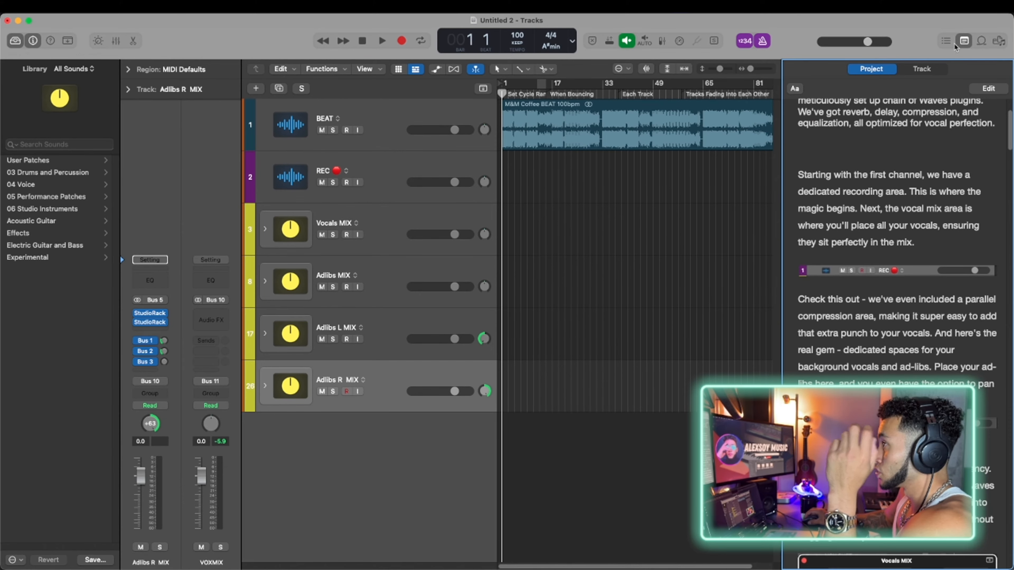
Read the project notes from the recording template introduction through StudioRack and latency to the Auto Tune scale and correction settings
scroll(893, 209, up, 2)
scroll(893, 209, down, 6)
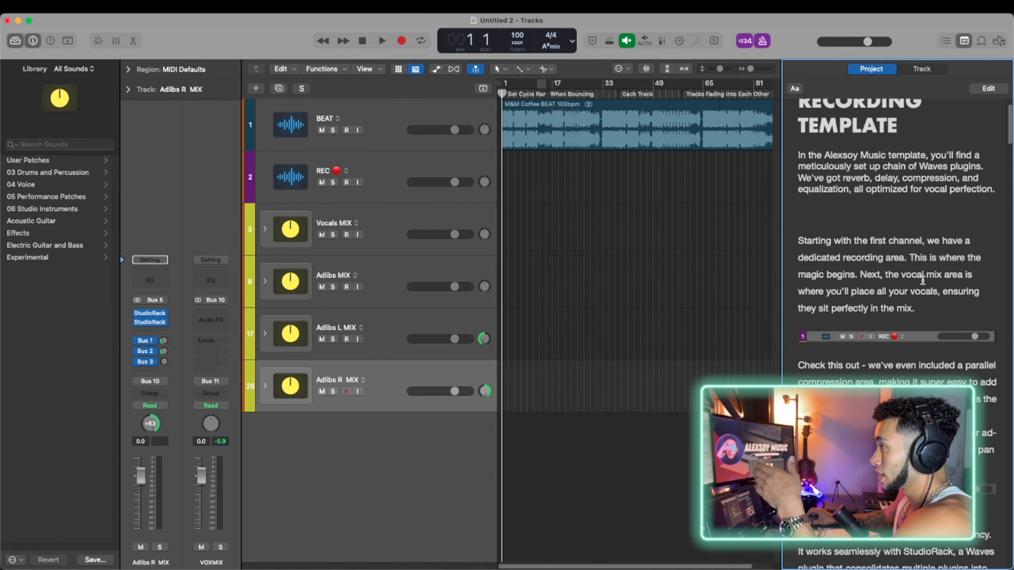
scroll(920, 312, down, 6)
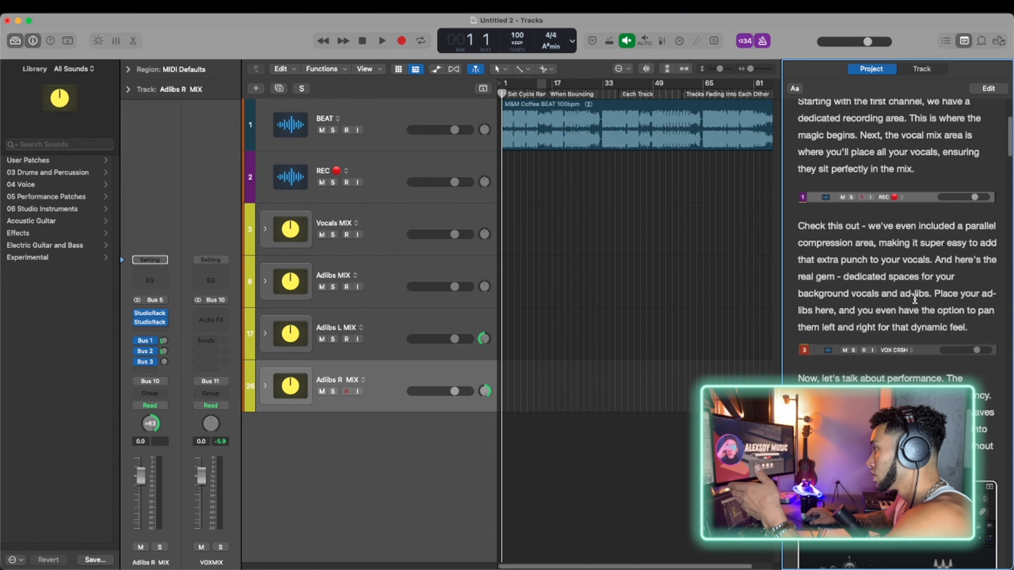
scroll(911, 294, down, 3)
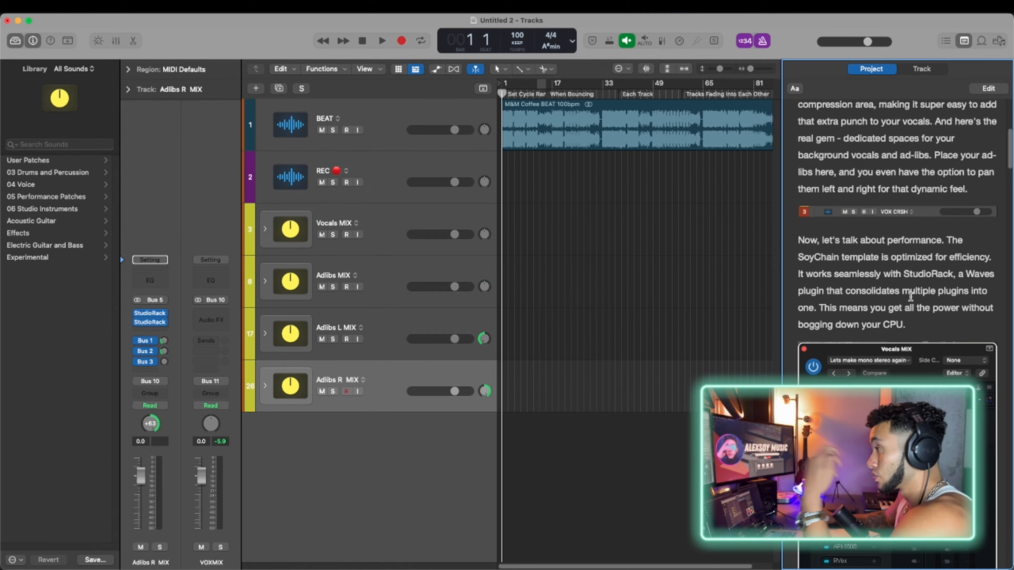
scroll(912, 354, down, 10)
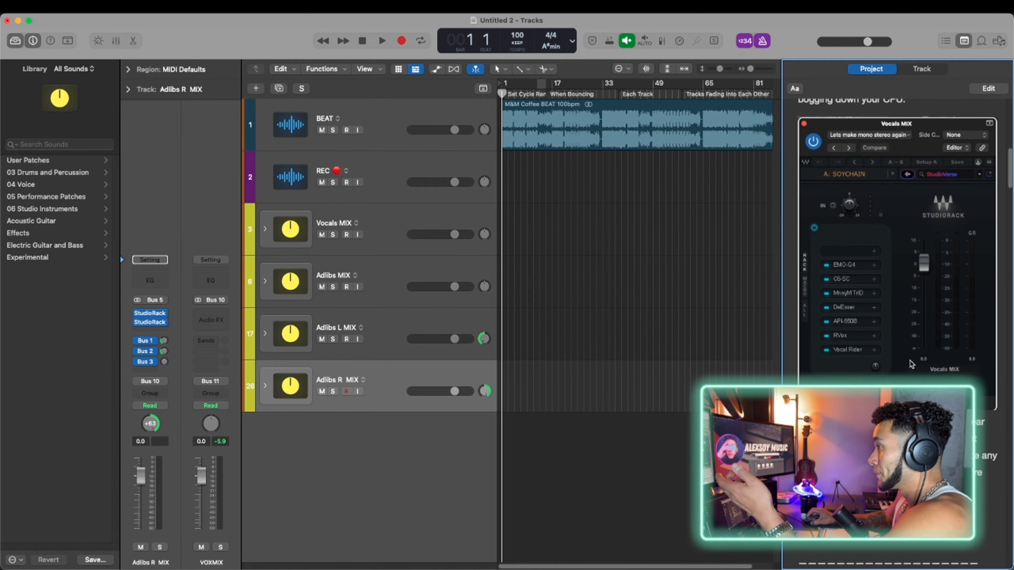
scroll(897, 280, down, 7)
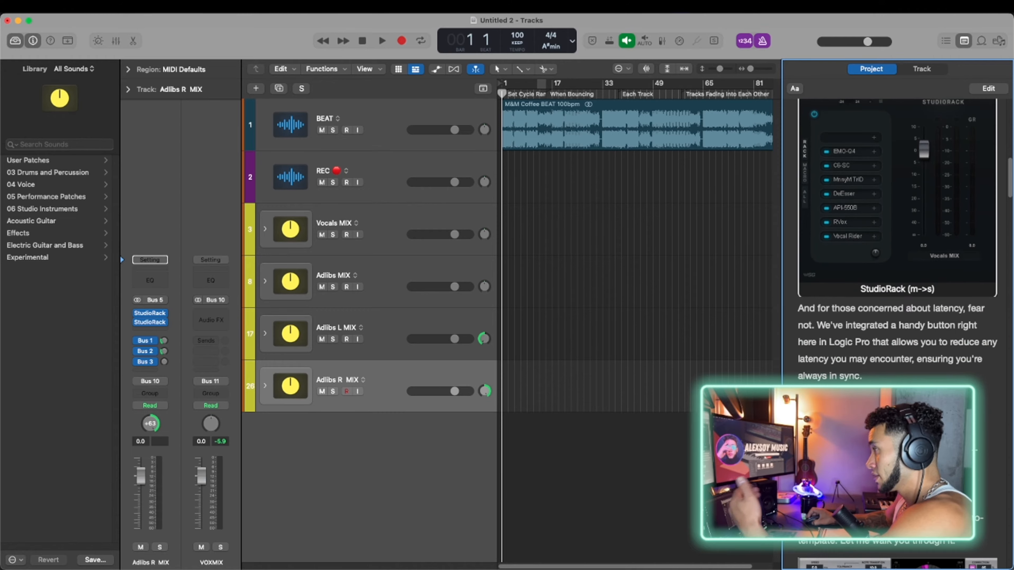
scroll(850, 320, down, 6)
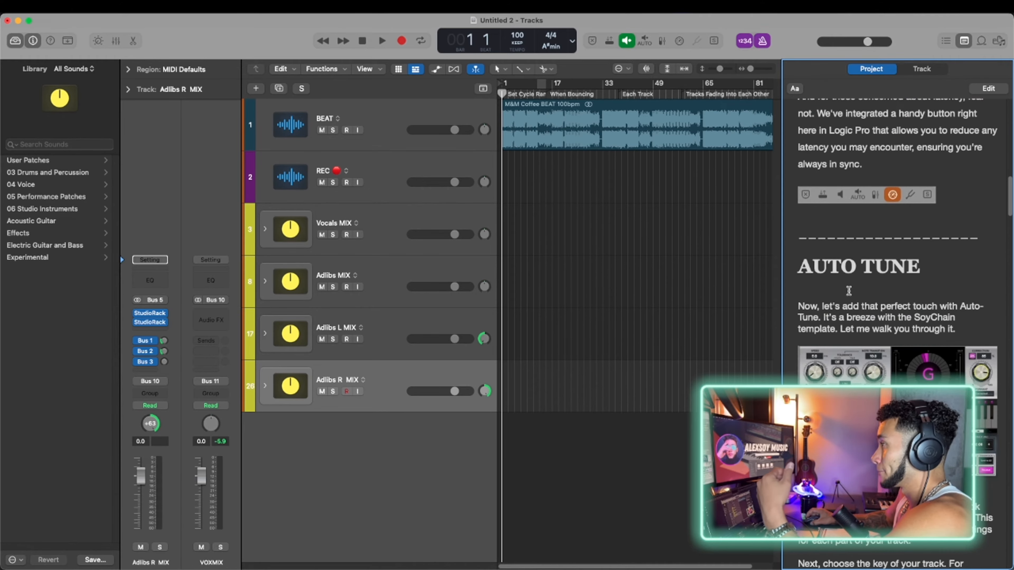
scroll(849, 321, down, 13)
scroll(849, 321, down, 10)
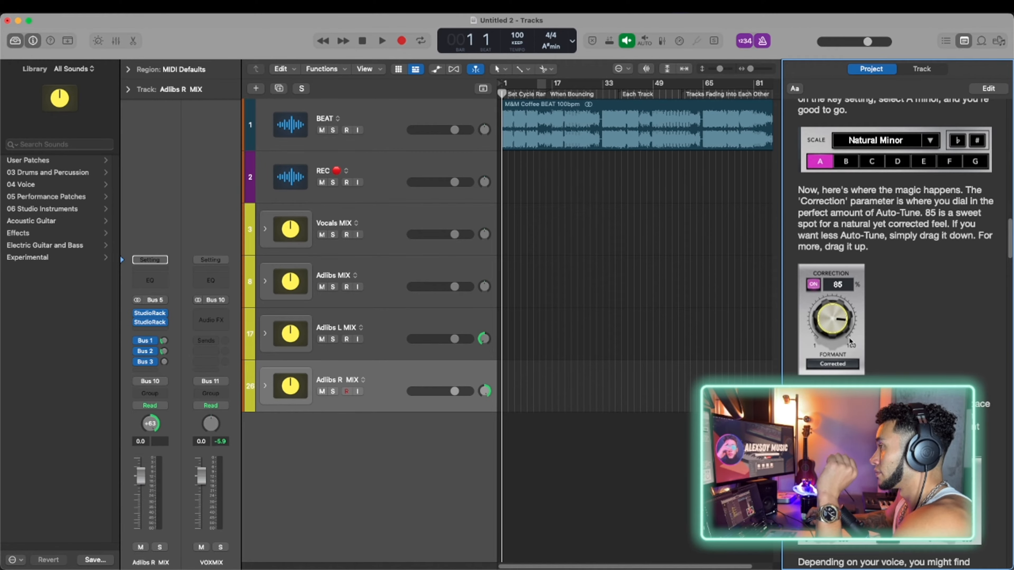
Review the project notes on the Auto Tune key and correction settings and select the M&M Coffee BEAT region
scroll(849, 337, down, 12)
scroll(849, 339, up, 20)
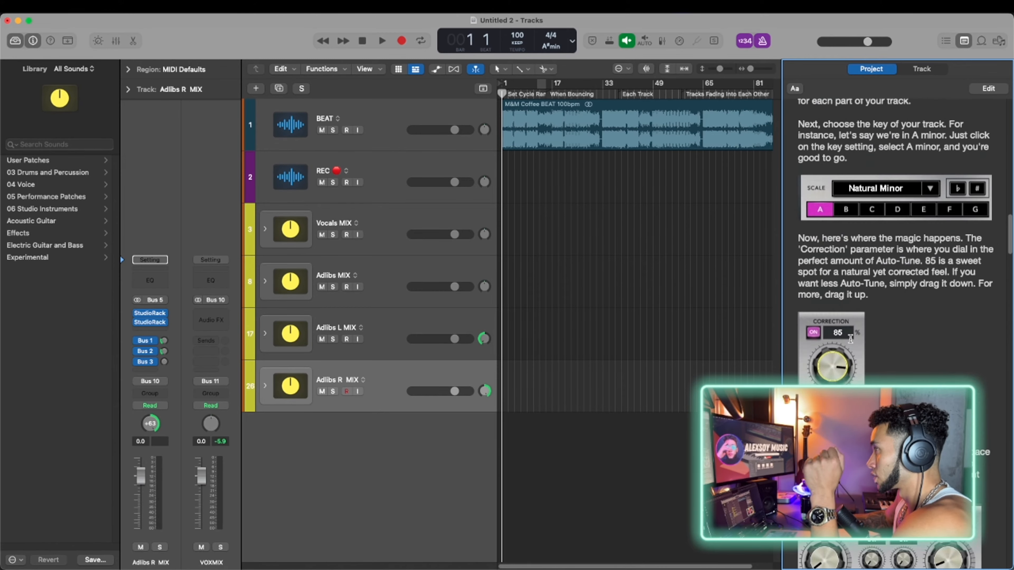
scroll(856, 308, up, 15)
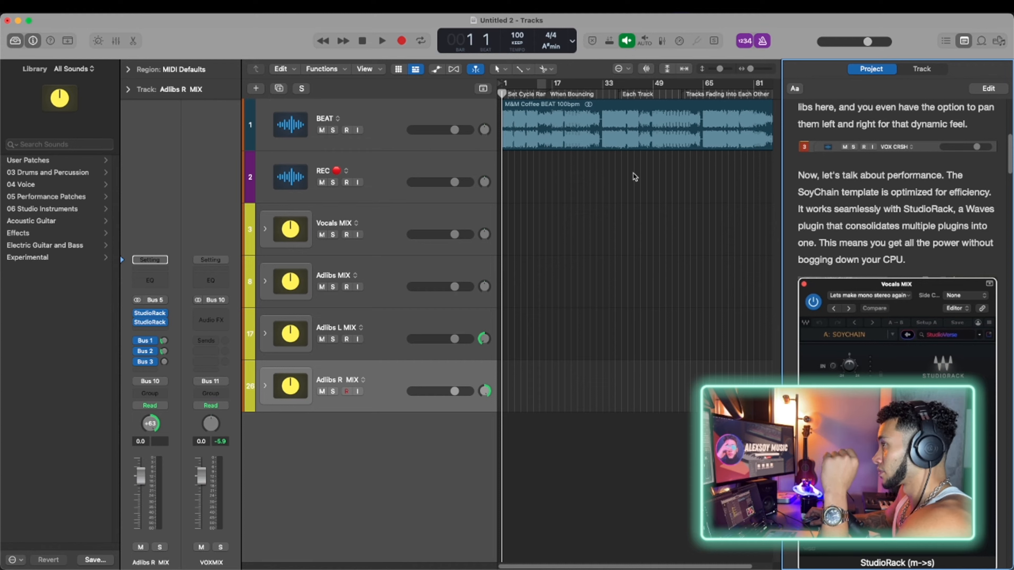
click(575, 125)
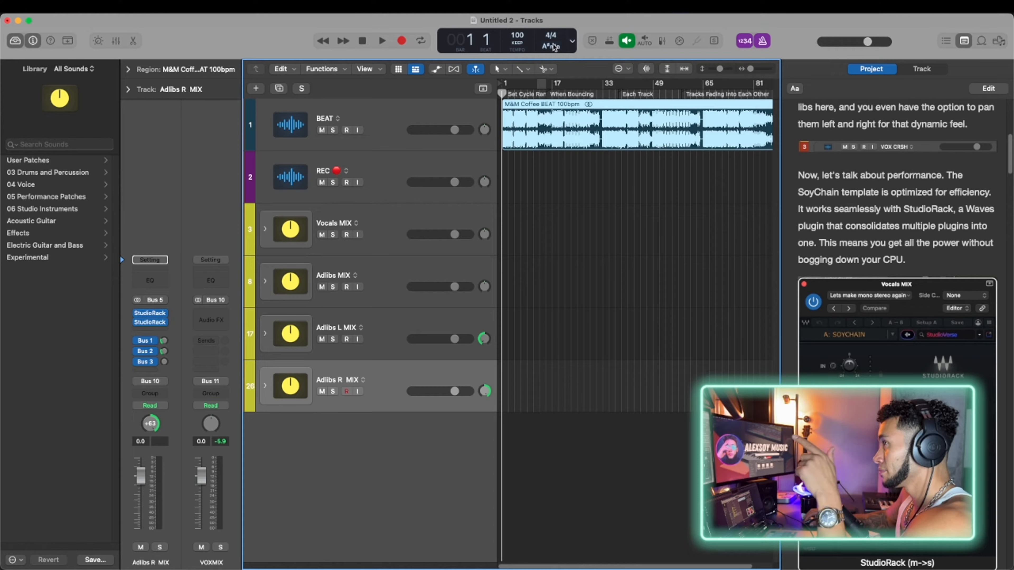
scroll(849, 315, down, 15)
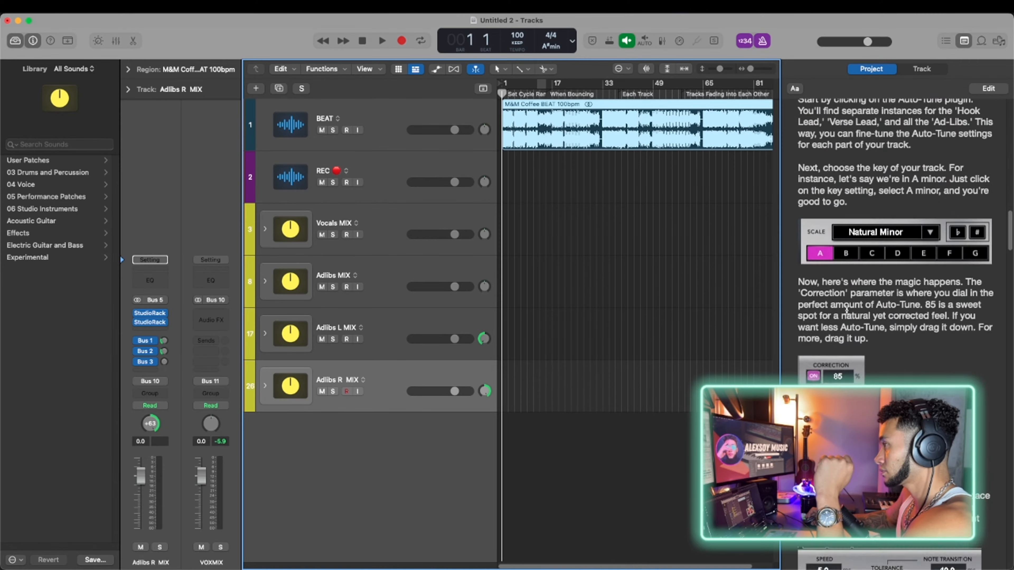
scroll(848, 314, up, 20)
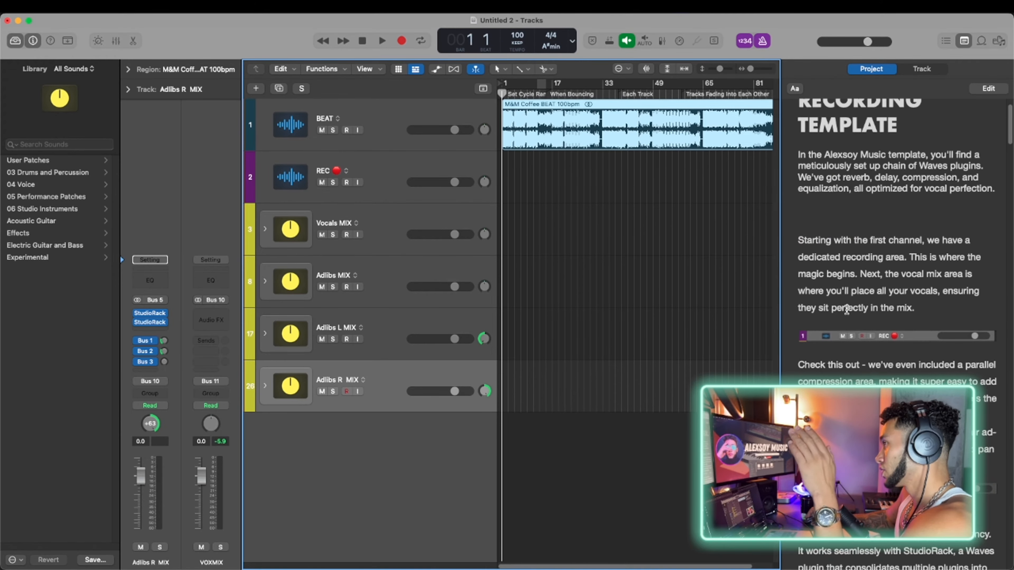
Reread the notes on the recording channels, StudioRack and latency down to the Auto Tune section
scroll(849, 311, down, 4)
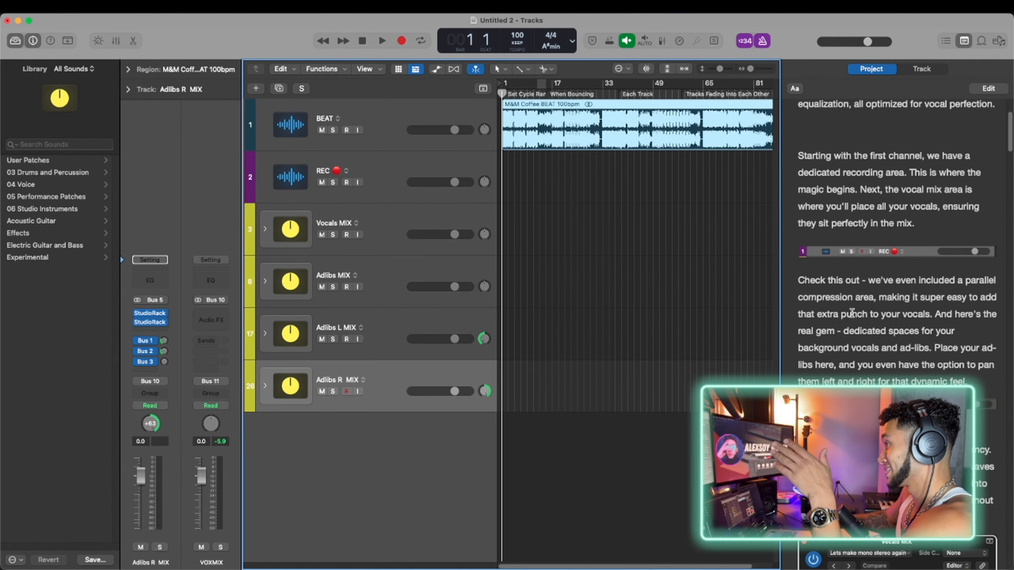
scroll(851, 313, down, 8)
scroll(851, 313, down, 2)
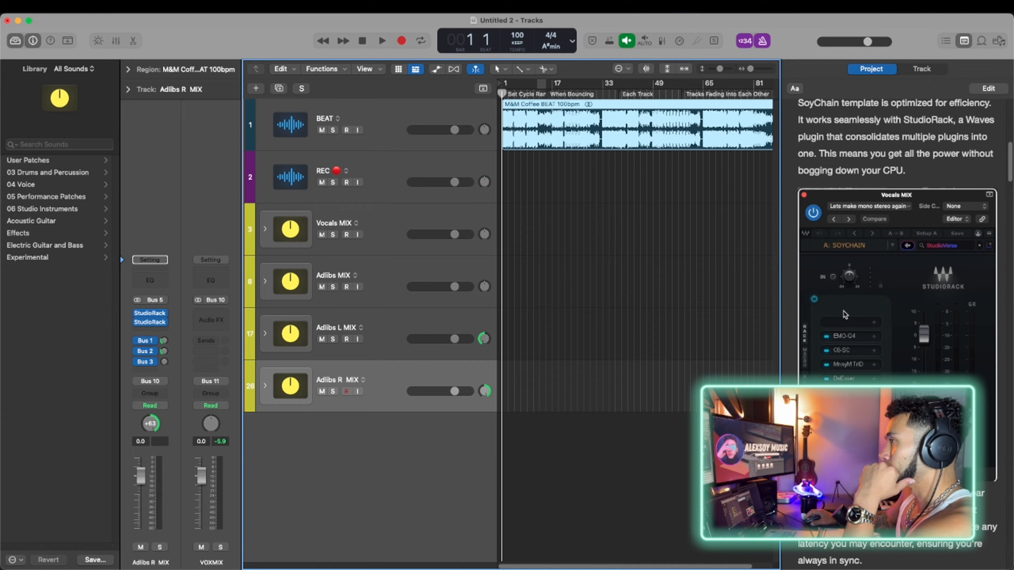
scroll(842, 314, up, 5)
scroll(824, 310, down, 3)
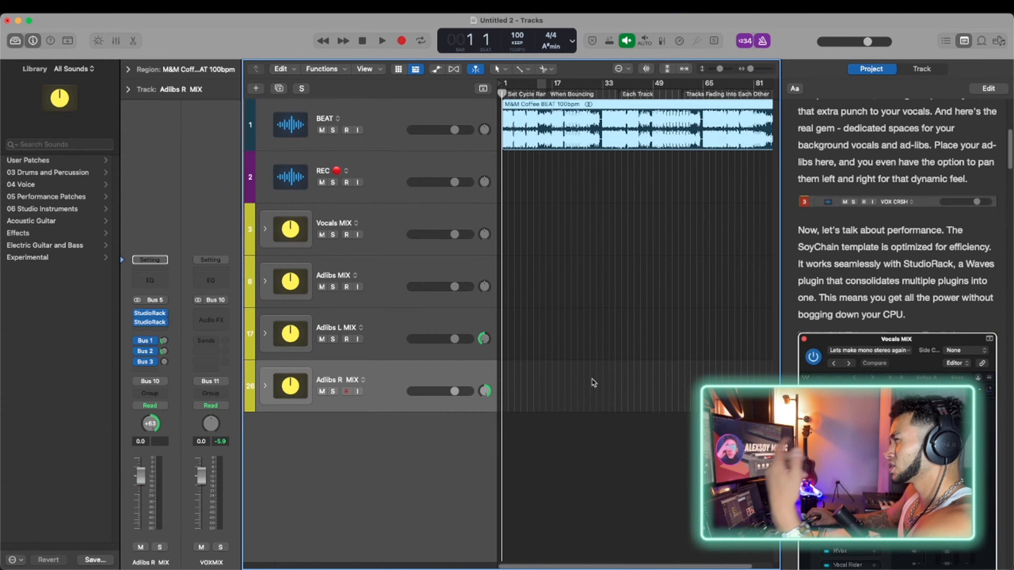
scroll(918, 315, down, 2)
scroll(918, 302, down, 10)
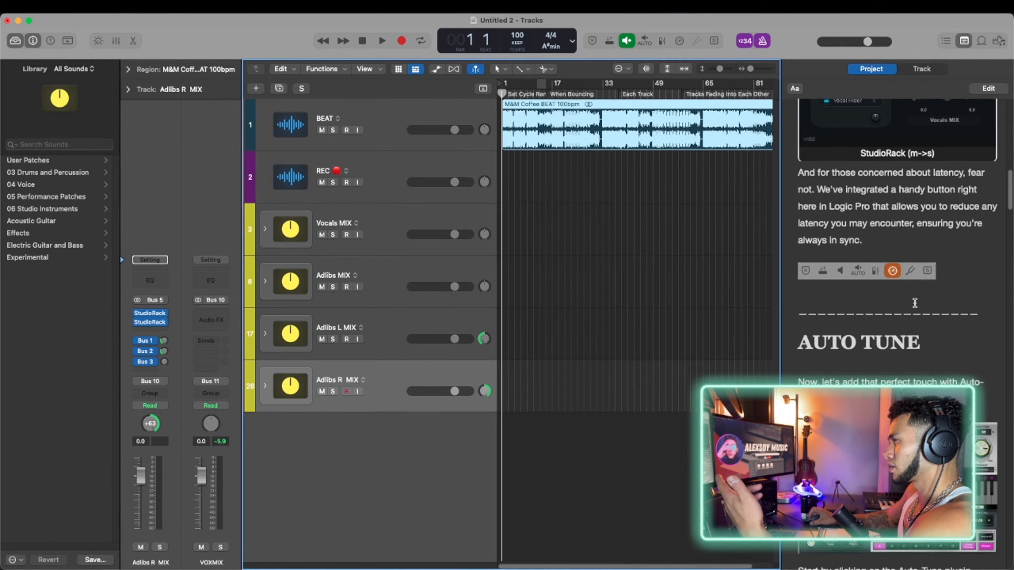
Set the Waves Tune Real-Time scale on the REC track to A sharp Natural Minor
click(441, 159)
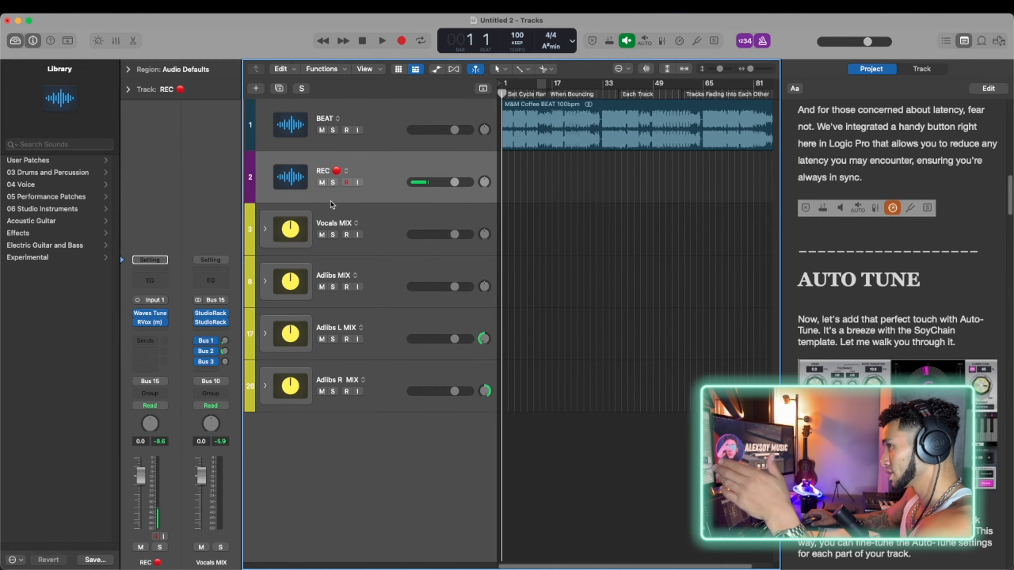
mouse_move(148, 316)
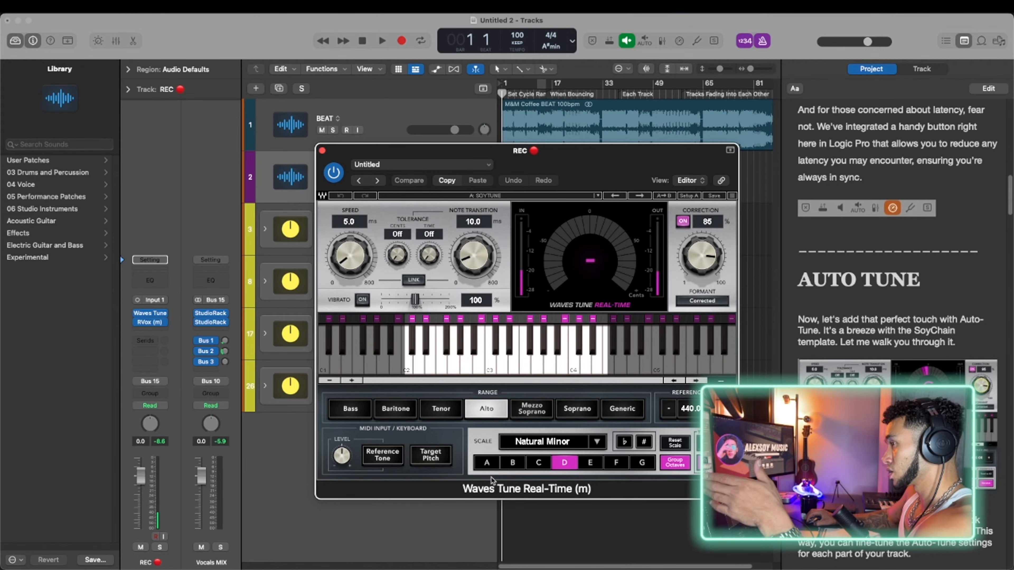
click(486, 464)
click(644, 442)
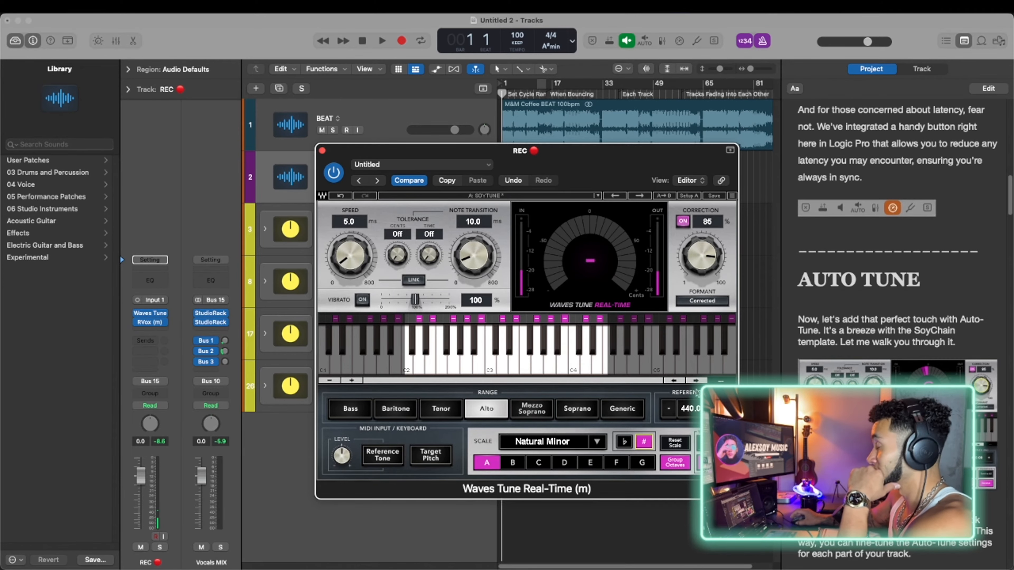
Read the Auto Tune notes on key, correction and transition speed, and close the Waves Tune window
scroll(944, 337, down, 10)
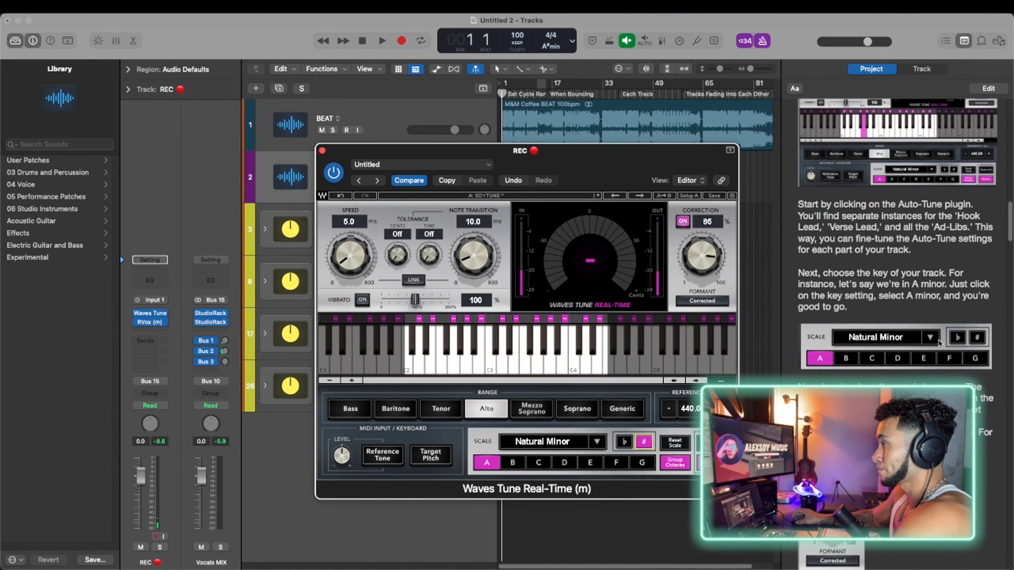
scroll(918, 311, up, 10)
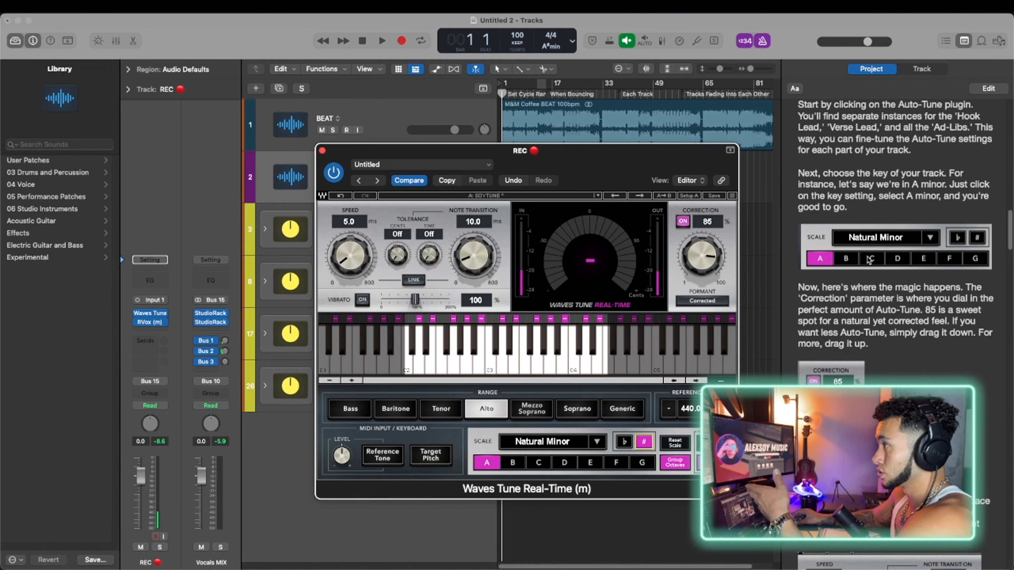
scroll(874, 202, up, 3)
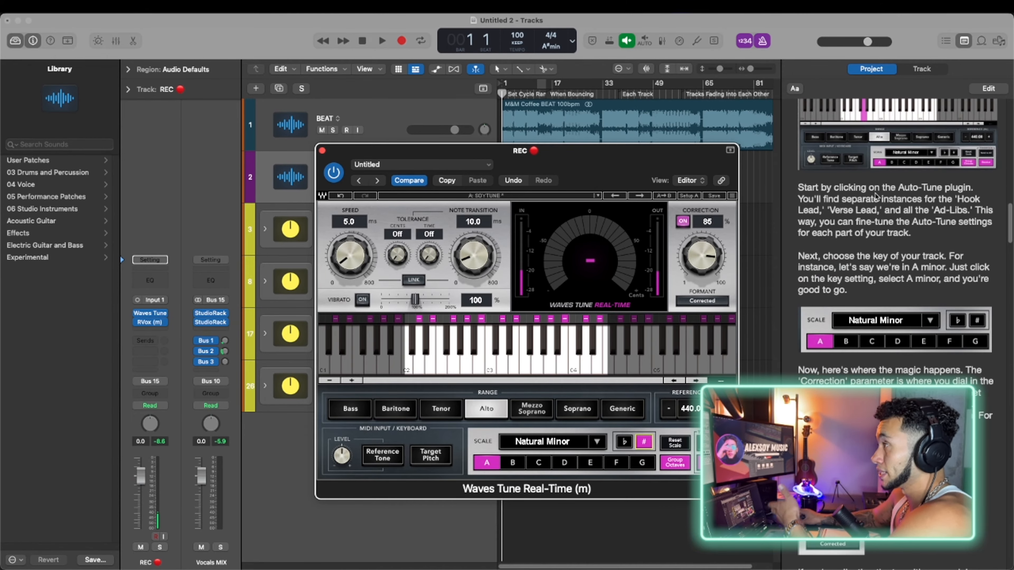
scroll(875, 195, down, 4)
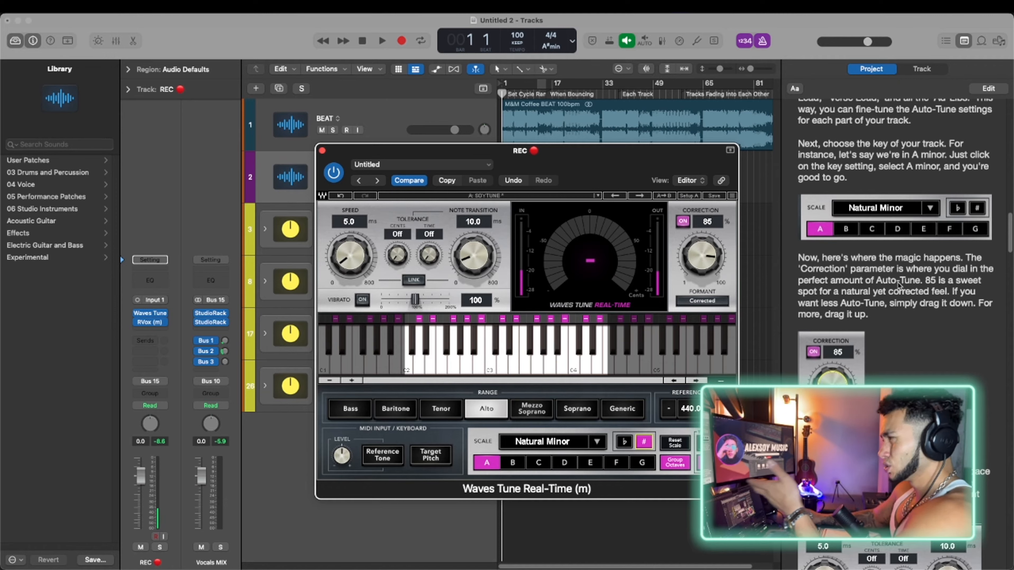
scroll(898, 285, down, 4)
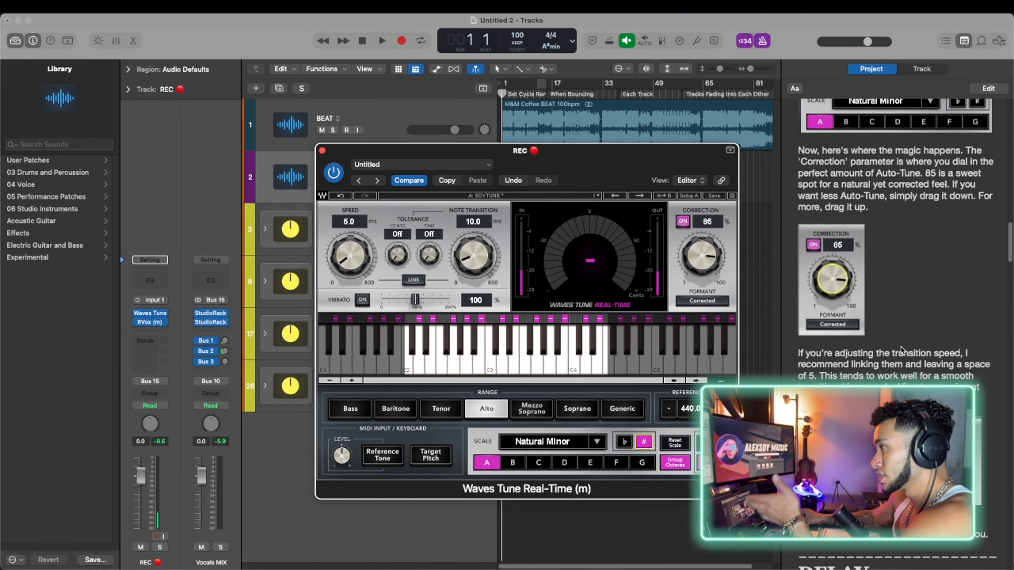
scroll(902, 350, down, 8)
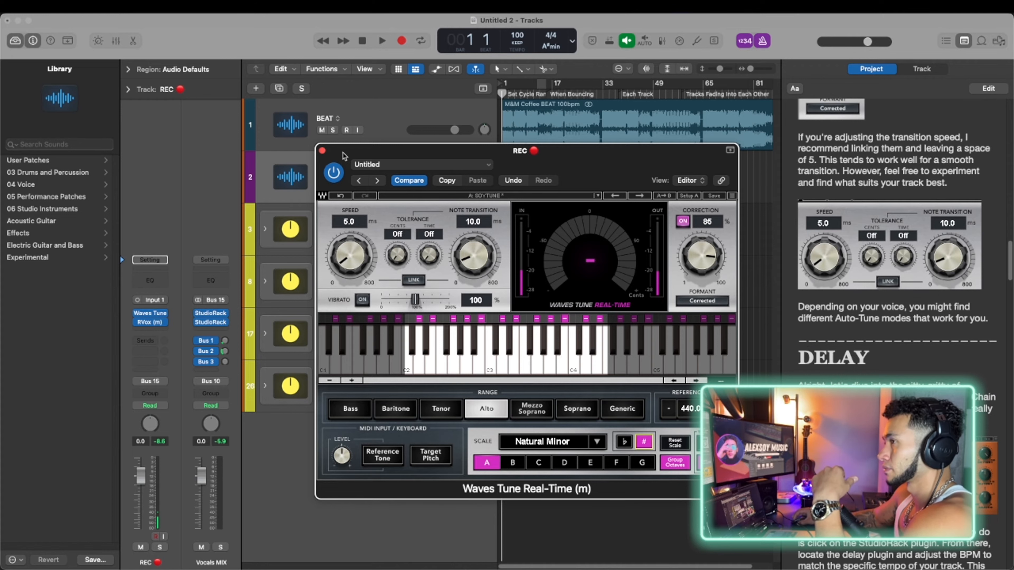
click(323, 151)
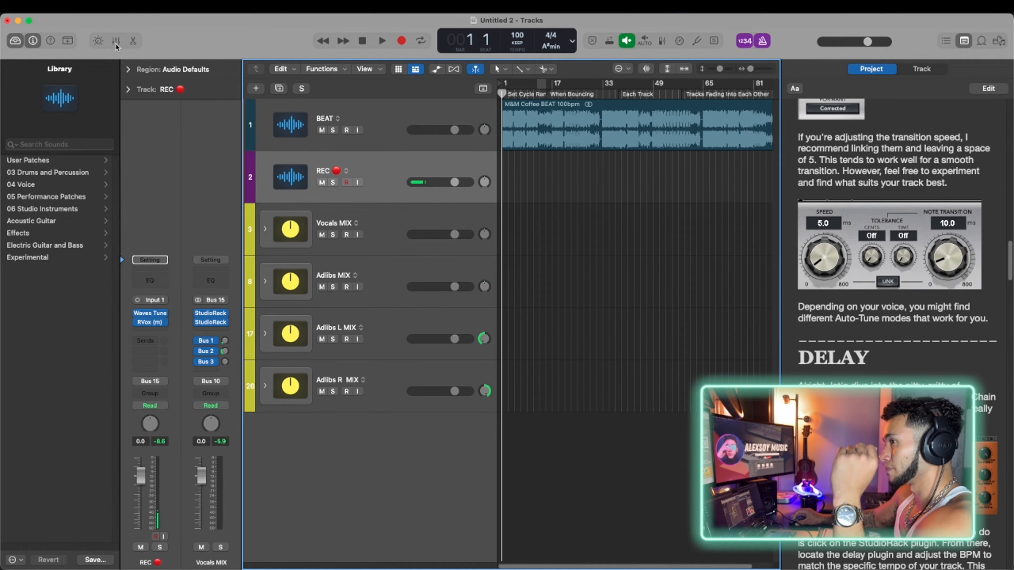
Check the Bus 2 delay send on the Vocals MIX strip and show the mixer with the delay buses
click(205, 352)
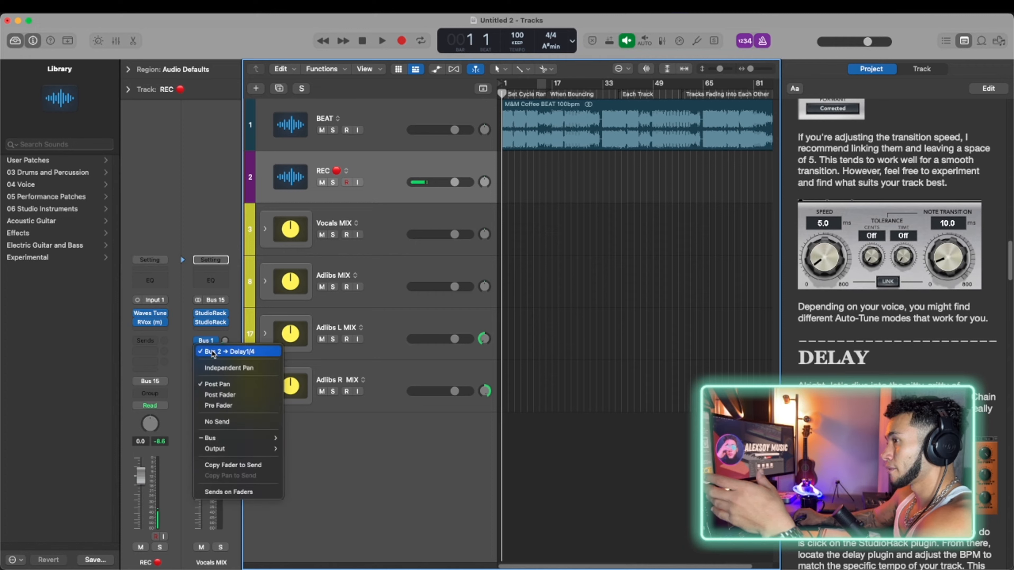
click(228, 327)
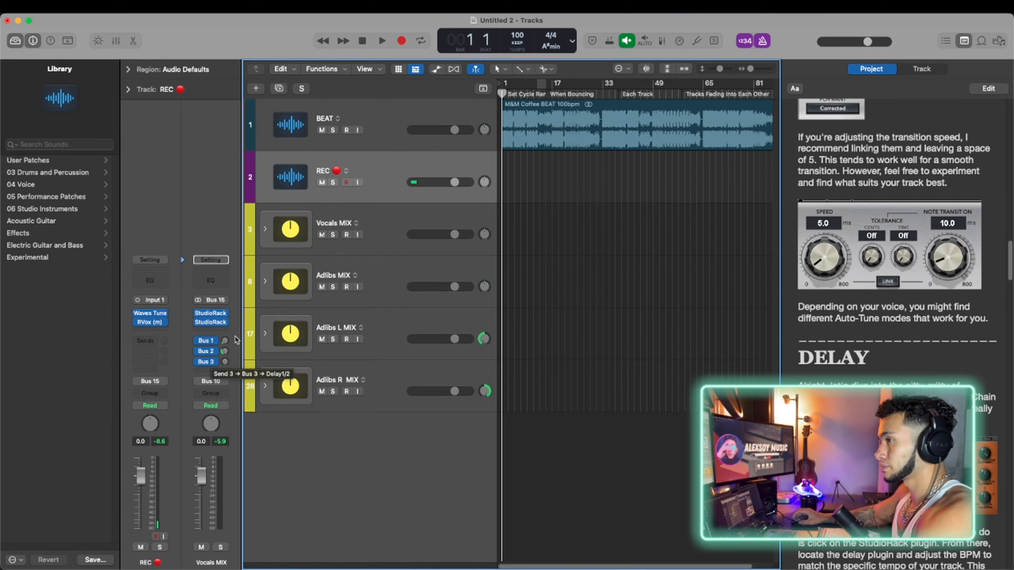
click(118, 40)
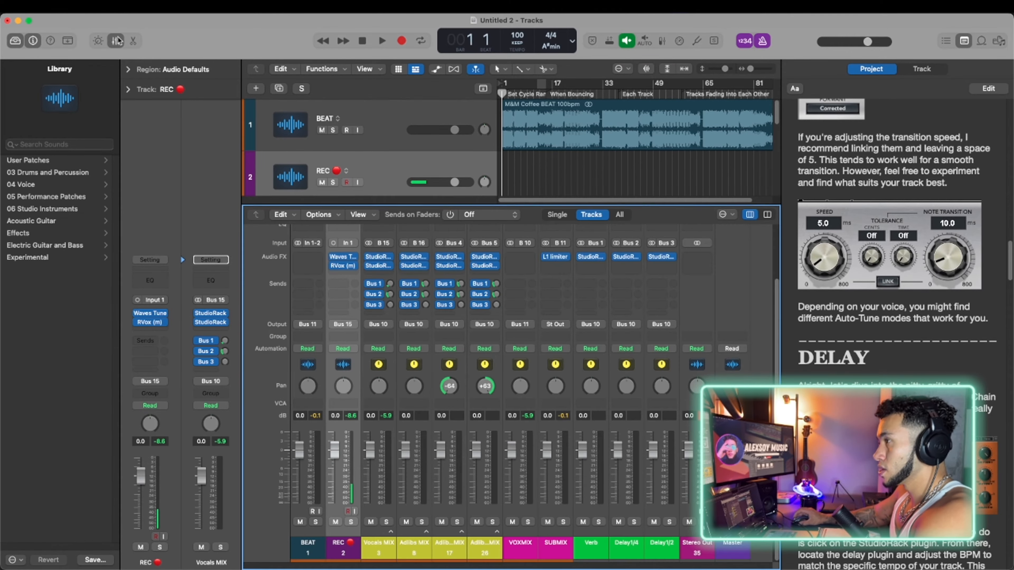
scroll(441, 405, up, 3)
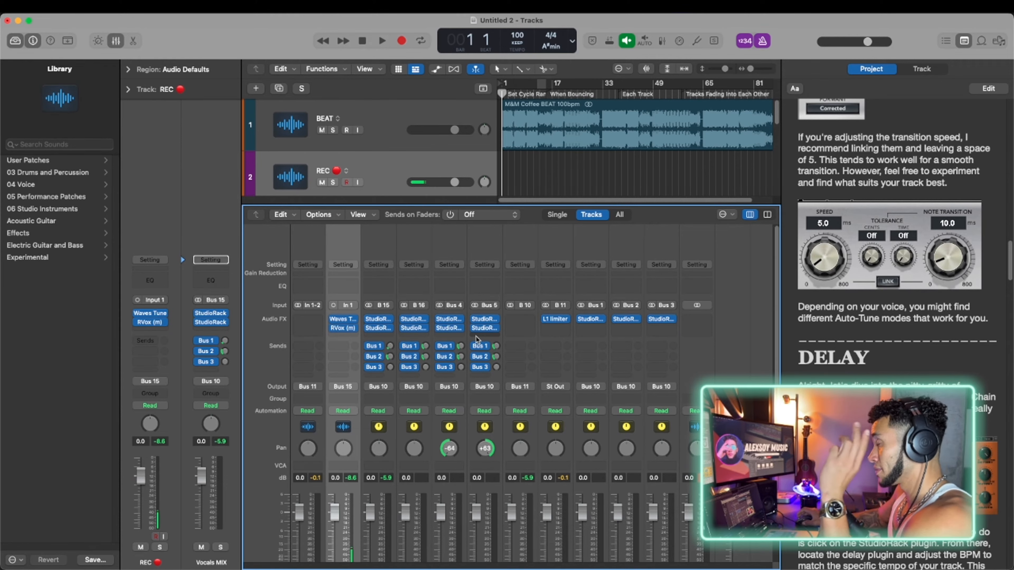
scroll(594, 519, down, 3)
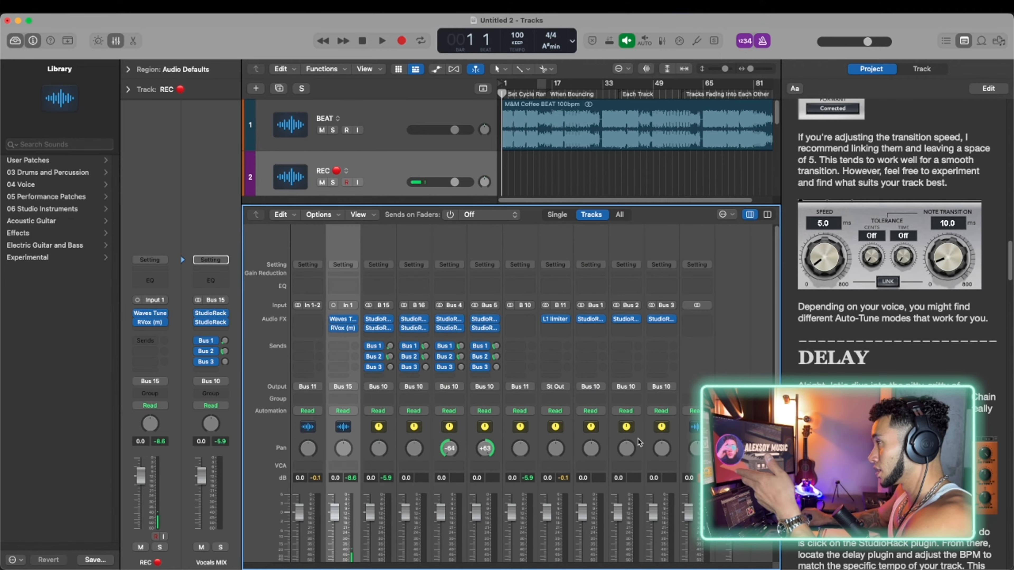
Set the H-Delay tempo in the Delay1/4 bus's StudioRack to 100 BPM and close its plugin windows
click(627, 257)
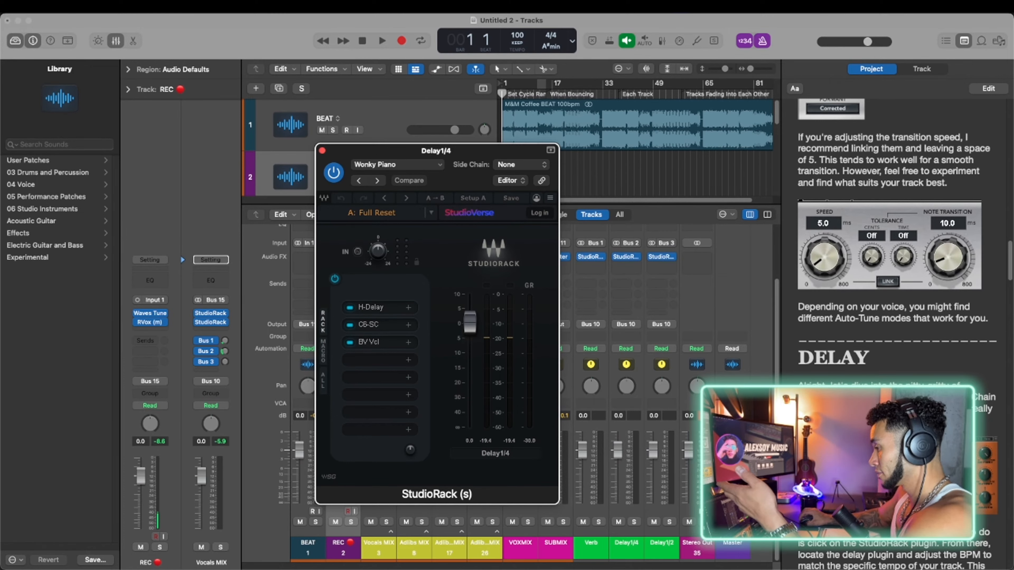
click(371, 307)
drag(458, 372, 549, 223)
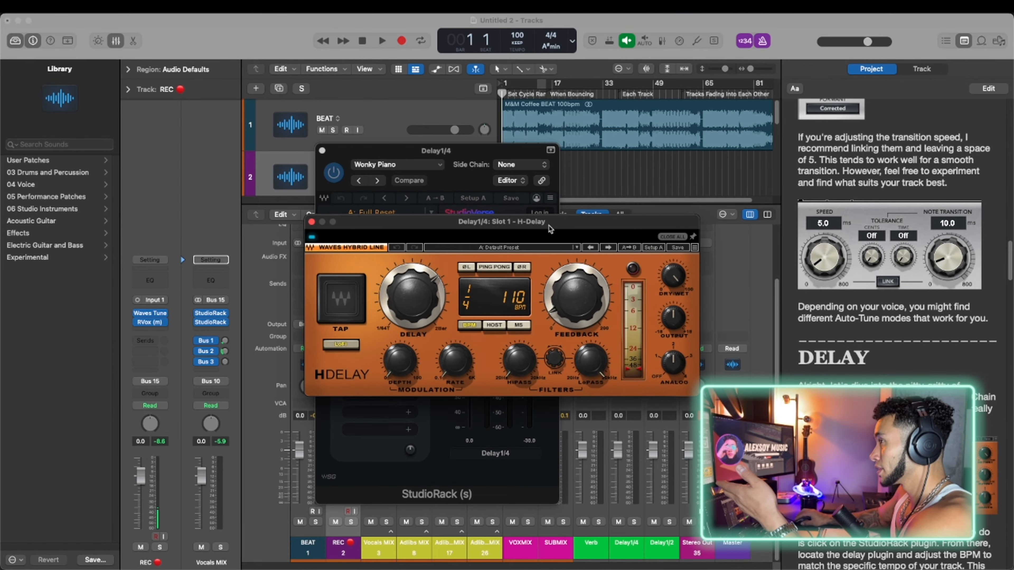
drag(510, 297, 512, 304)
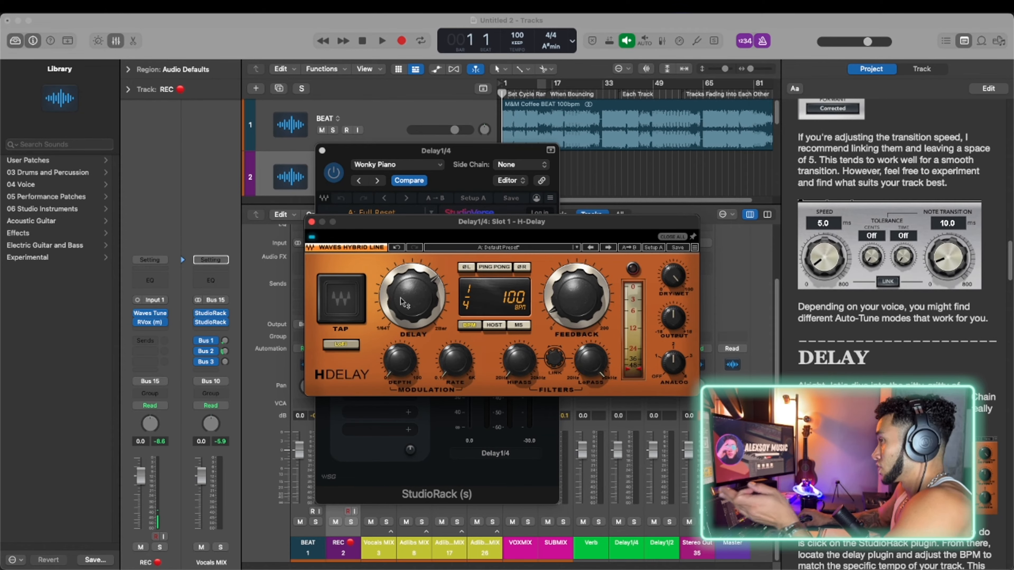
click(312, 222)
click(322, 151)
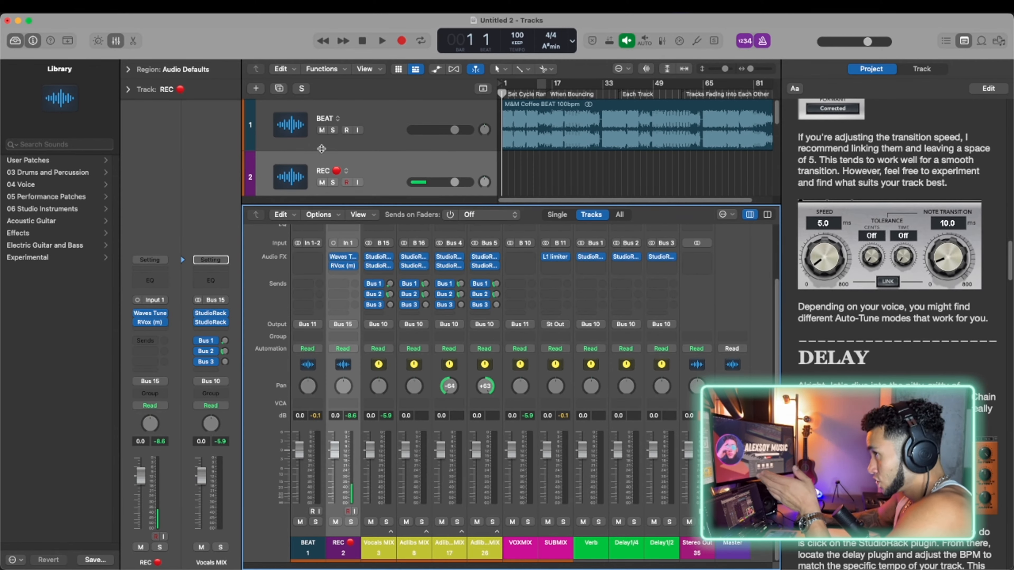
Set the H-Delay tempo in the Delay1/2 bus's StudioRack to 100 BPM and close its plugin windows
click(662, 257)
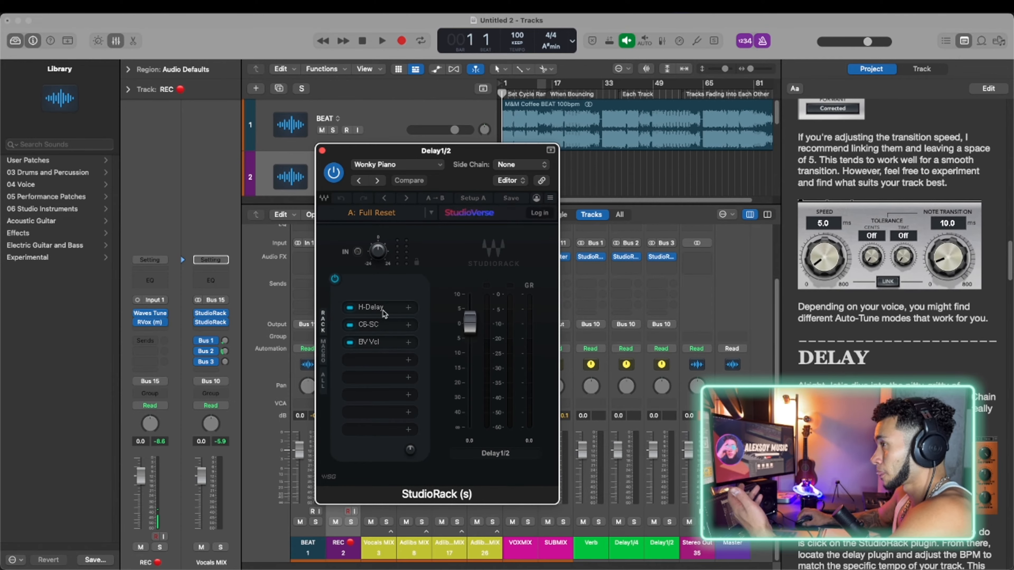
click(370, 307)
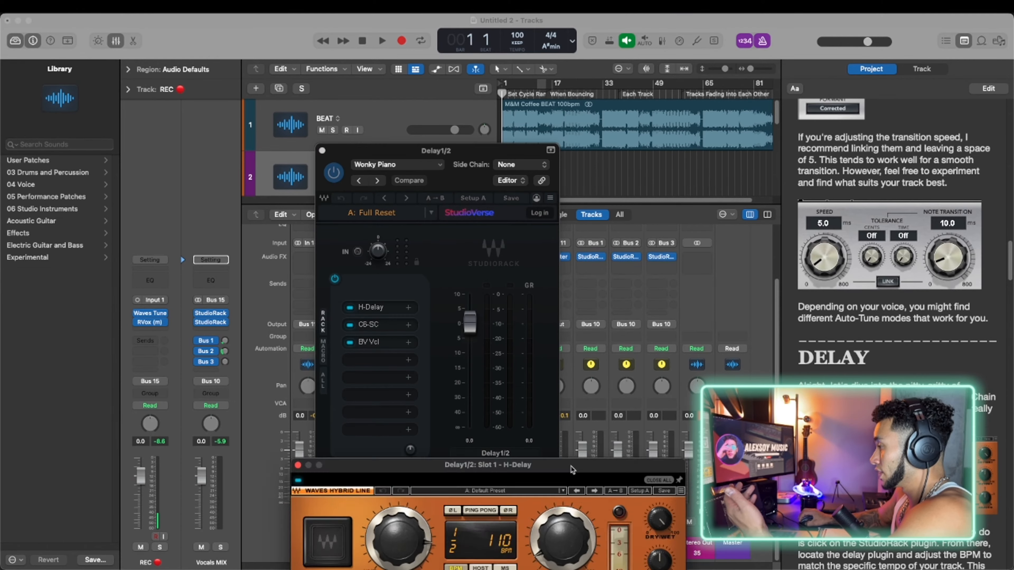
scroll(461, 445, down, 10)
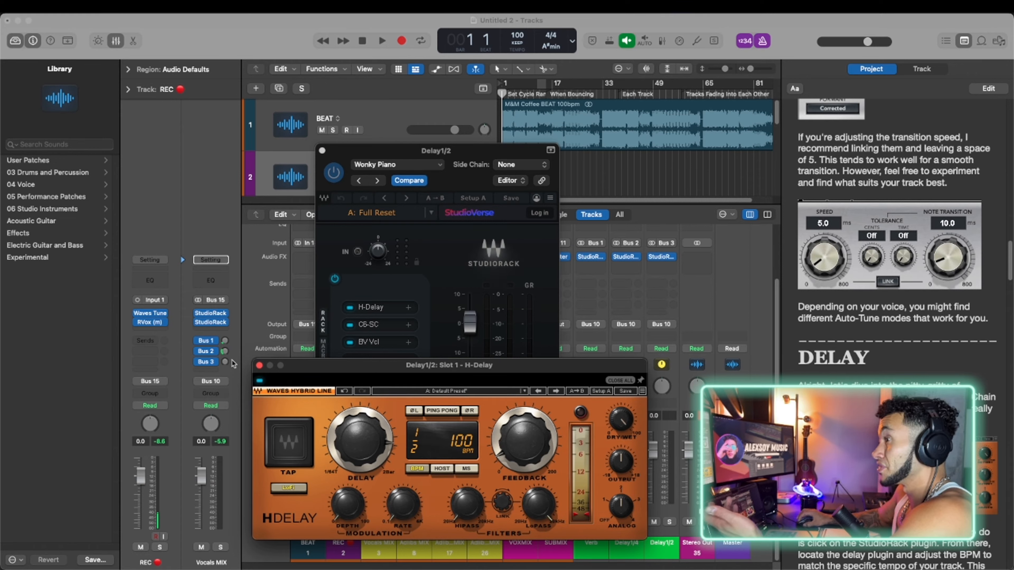
click(260, 366)
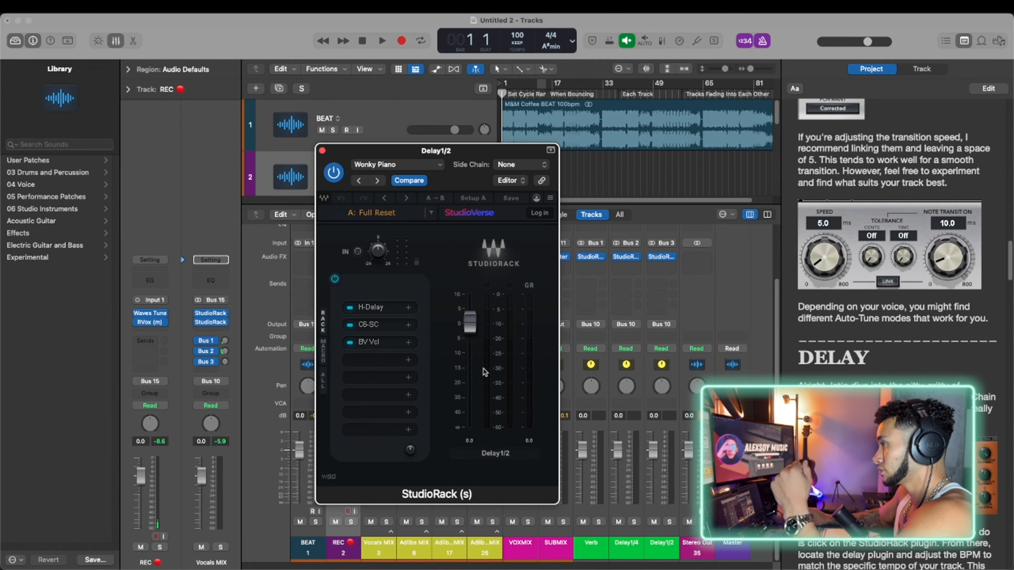
click(322, 151)
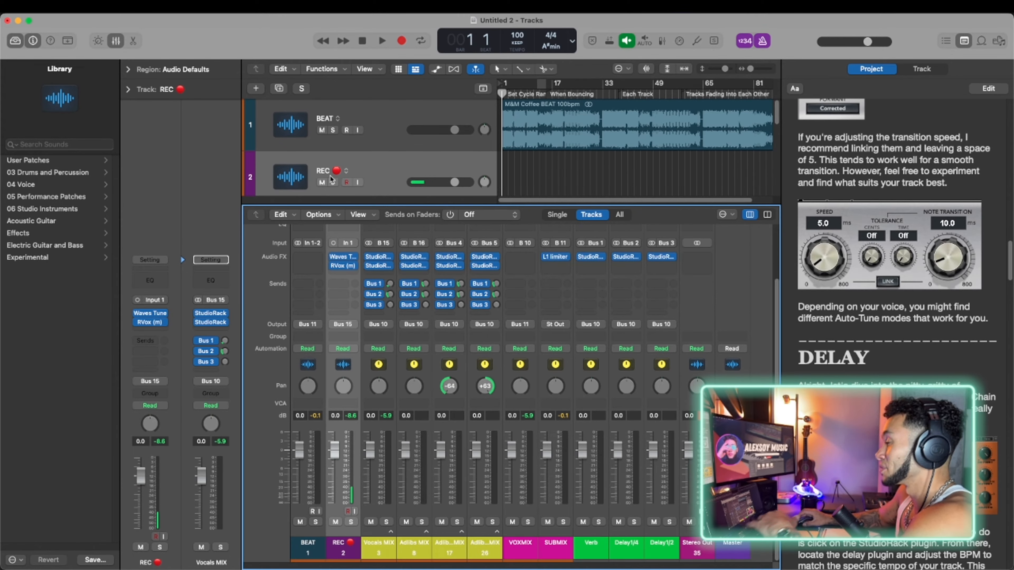
Read the project notes on delay through to the start of the REVERB section
click(225, 352)
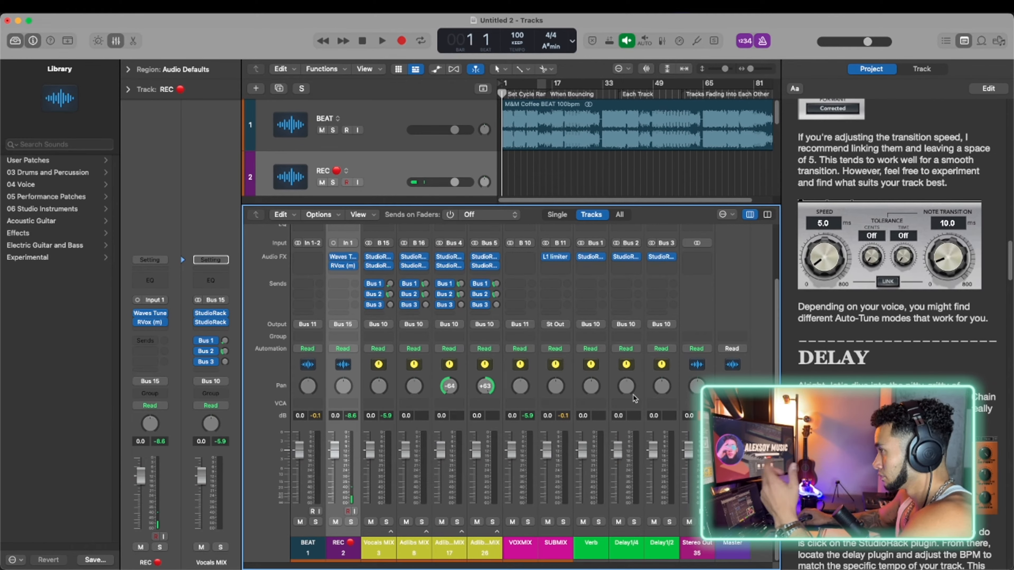
scroll(894, 248, down, 5)
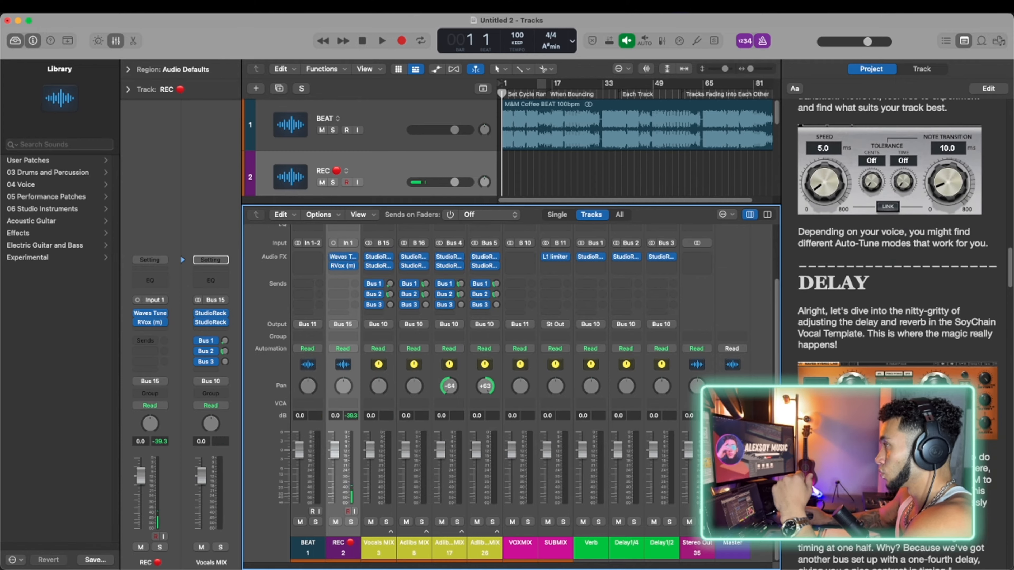
scroll(856, 382, down, 10)
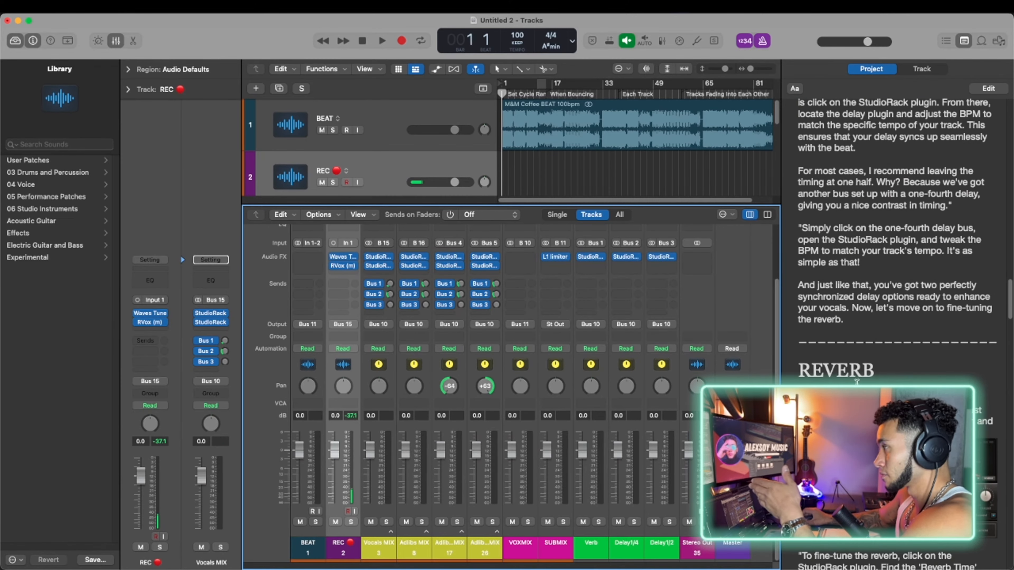
scroll(859, 343, down, 2)
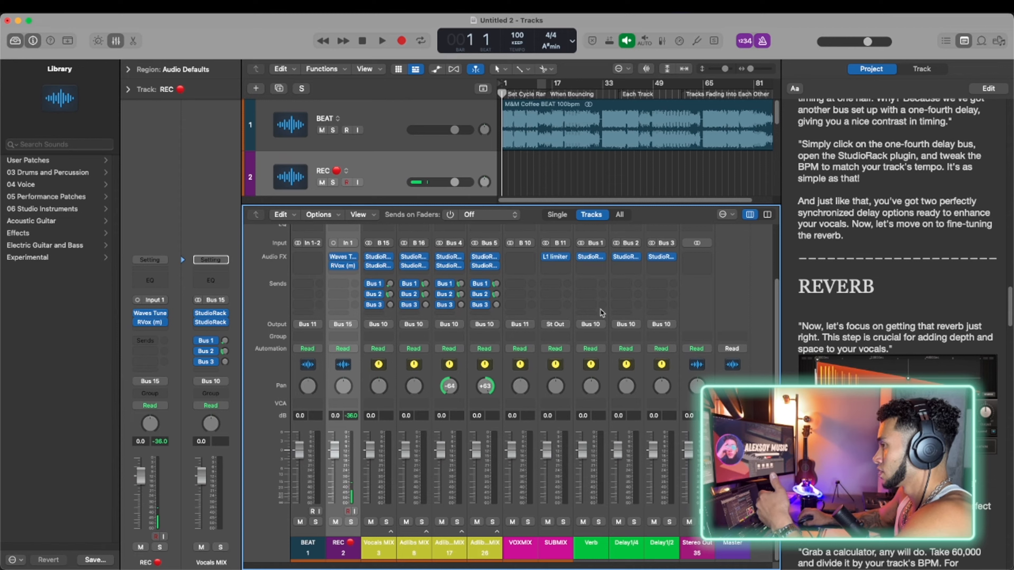
Open the H-Reverb plugin from the Verb bus's StudioRack and place its window beside the rack
click(600, 553)
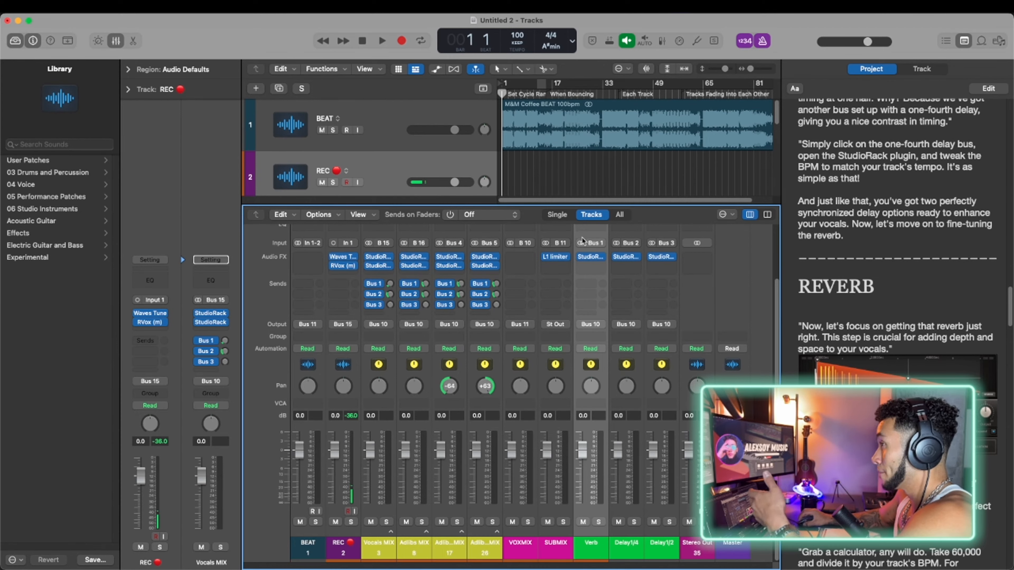
click(591, 256)
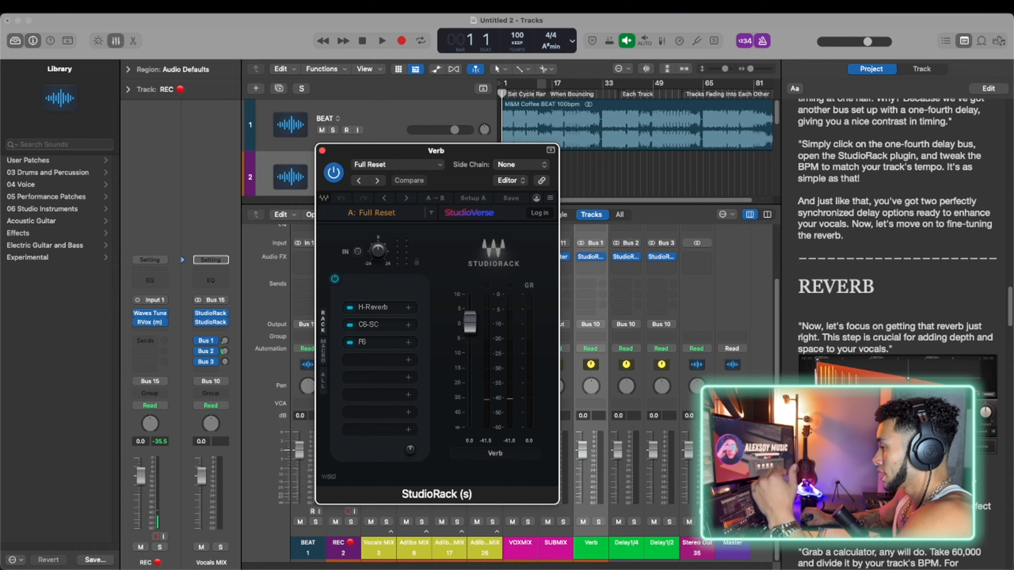
click(373, 307)
drag(580, 398, 775, 214)
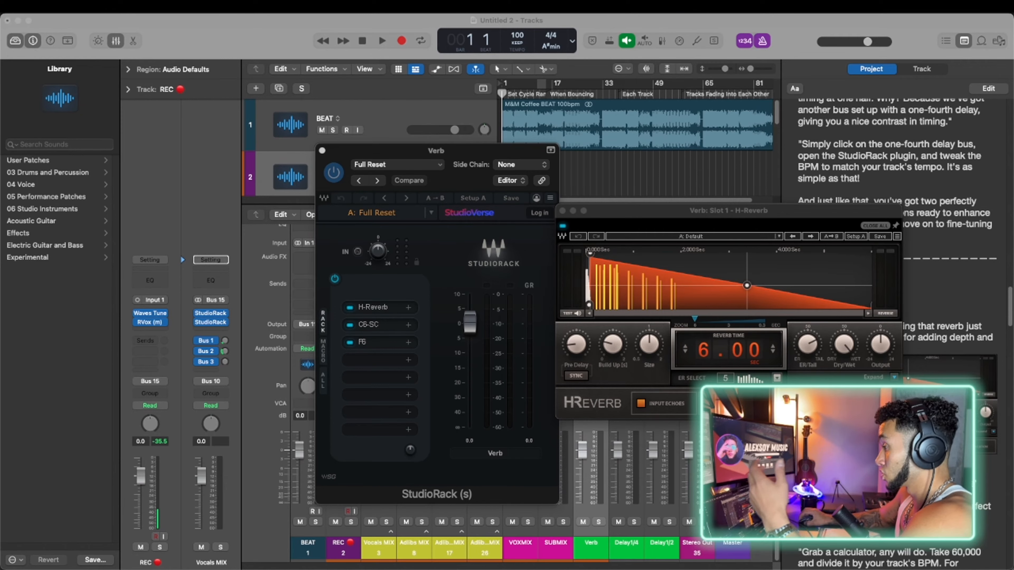
Open the Calculator app and arrange it and the H-Reverb window so the reverb notes can be read
drag(363, 405, 284, 187)
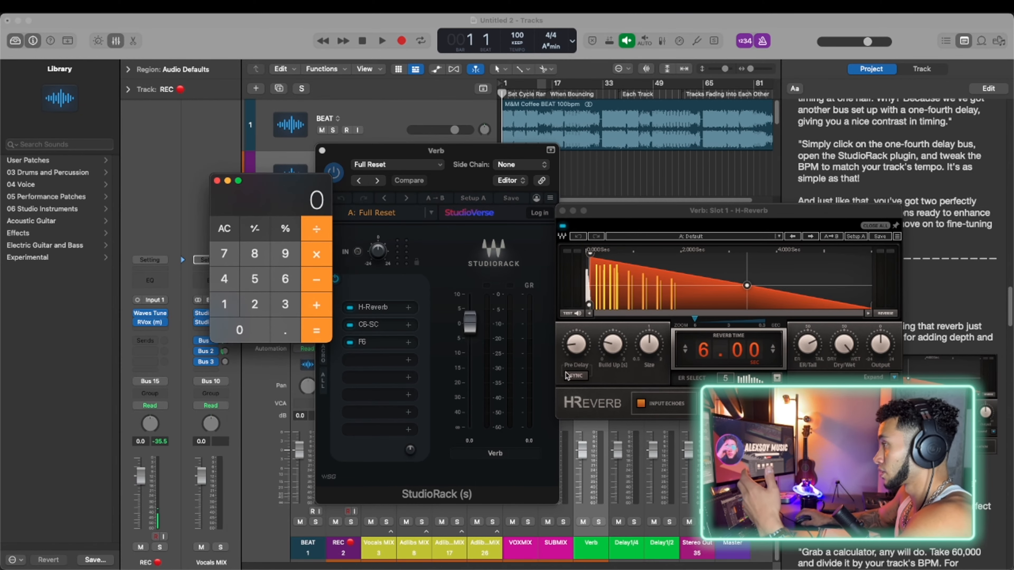
scroll(878, 471, down, 3)
scroll(895, 280, down, 3)
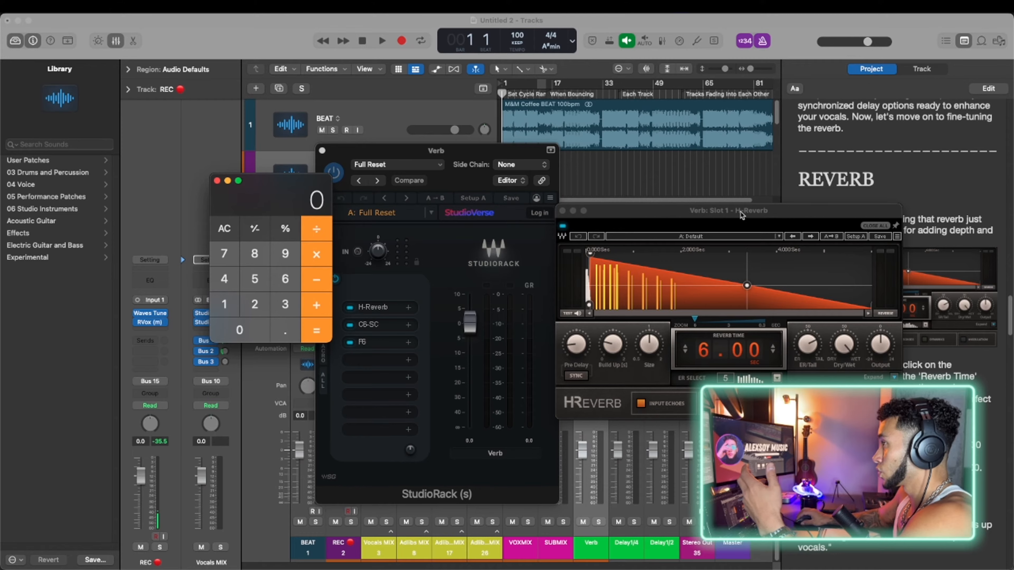
drag(741, 215, 753, 76)
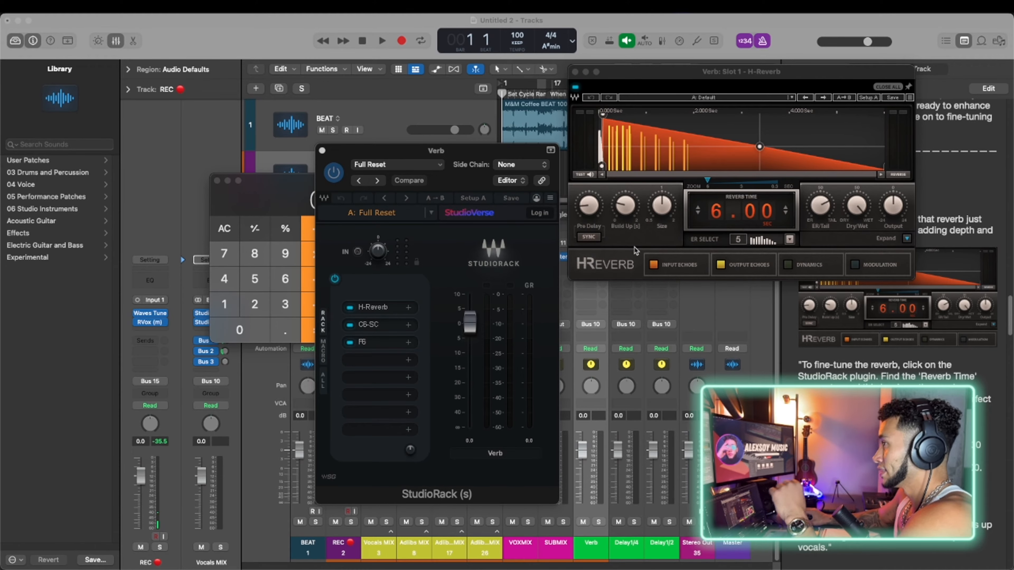
drag(275, 183, 256, 170)
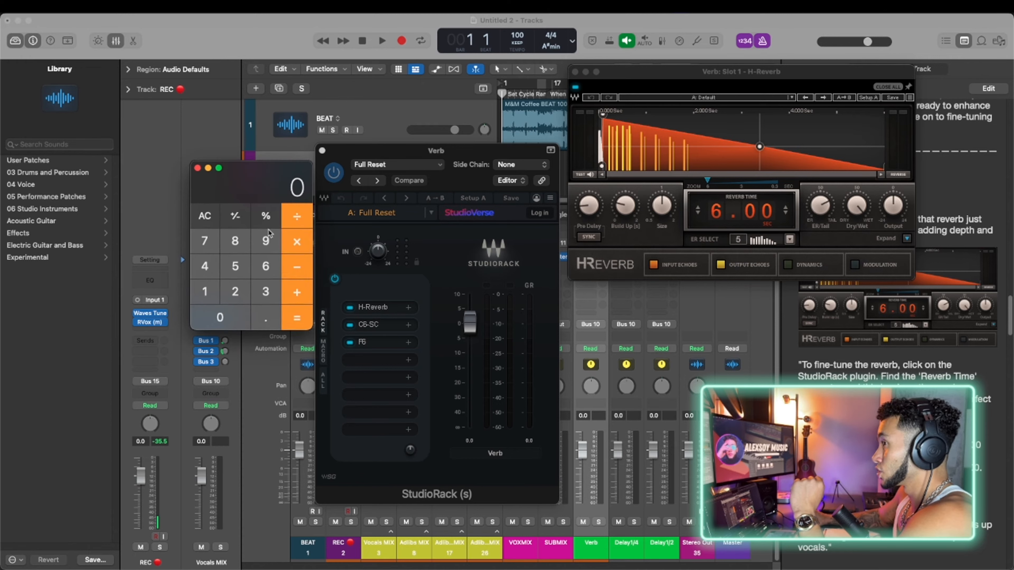
Calculate 60000 divided by the track's tempo of 100 BPM in the calculator
click(266, 266)
click(225, 320)
click(225, 319)
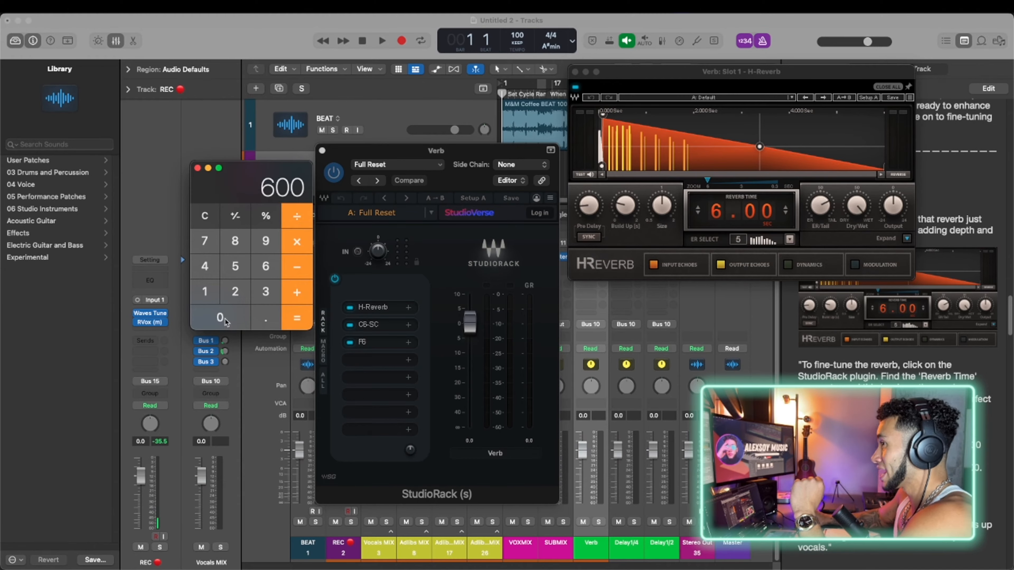
click(226, 320)
click(226, 319)
click(286, 222)
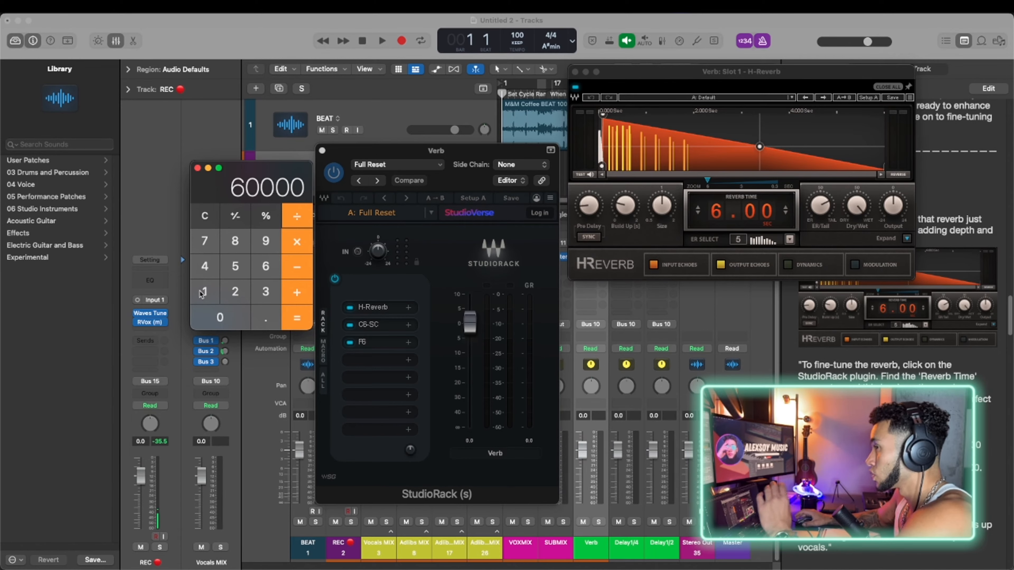
click(296, 221)
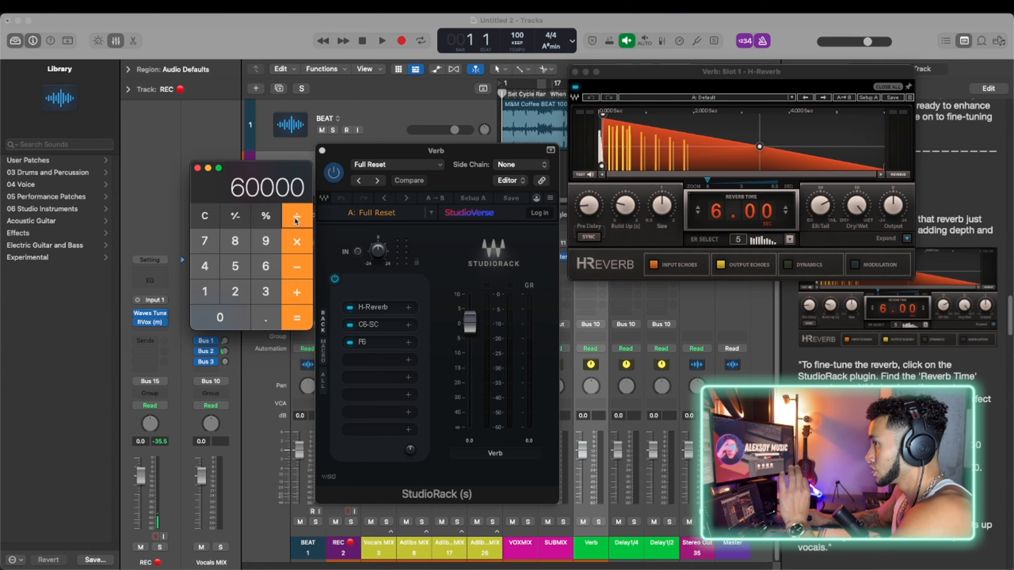
click(212, 300)
click(220, 318)
click(219, 318)
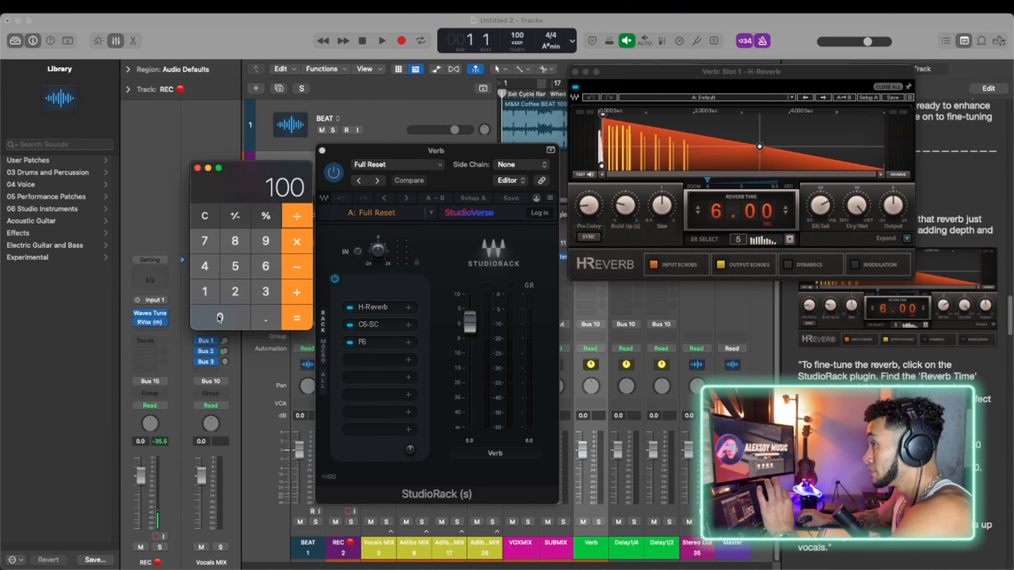
click(302, 323)
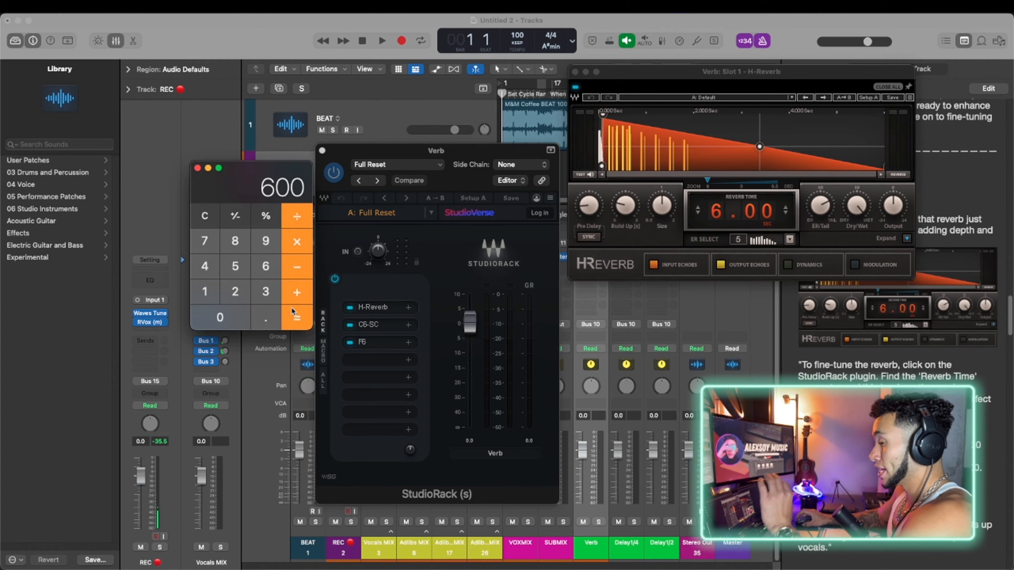
Divide 600 by 2 in the calculator to work out H-Reverb's Reverb Time
click(761, 215)
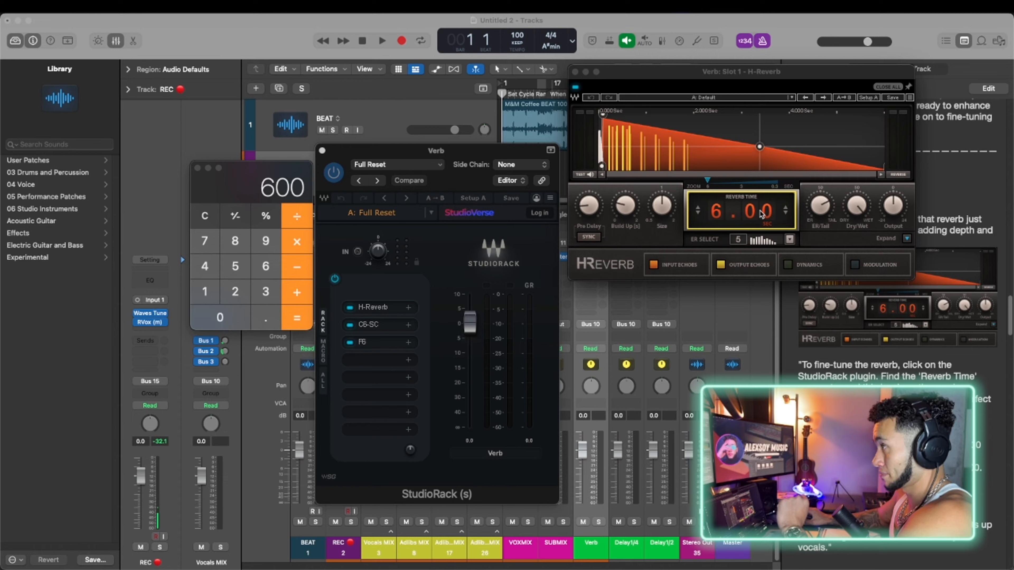
click(746, 212)
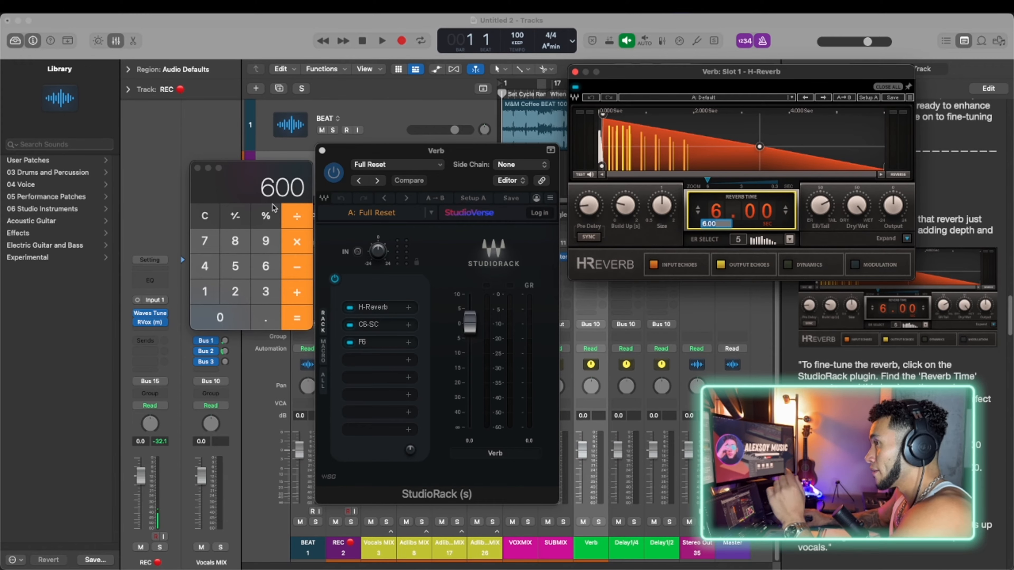
click(293, 228)
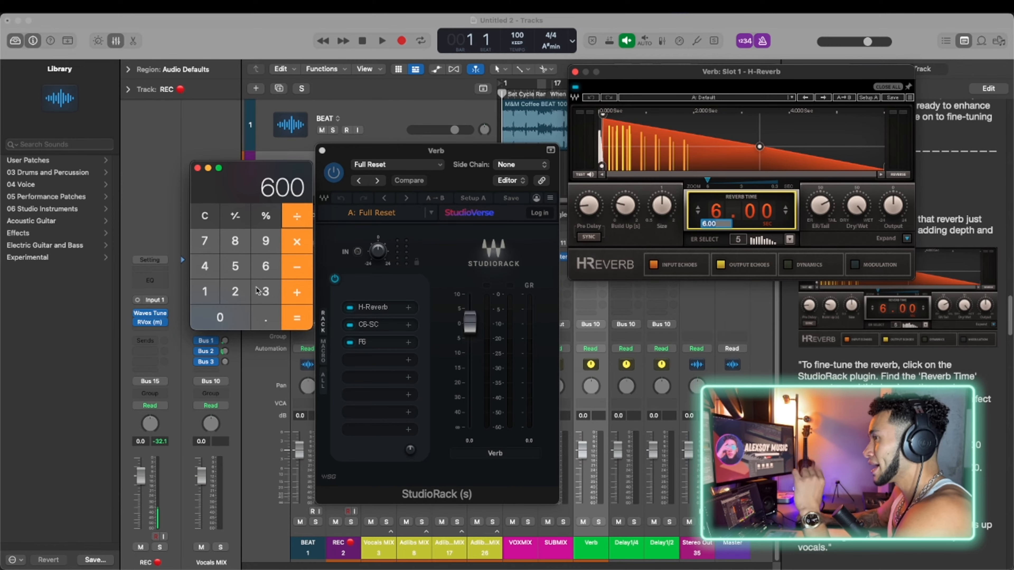
click(235, 299)
click(296, 318)
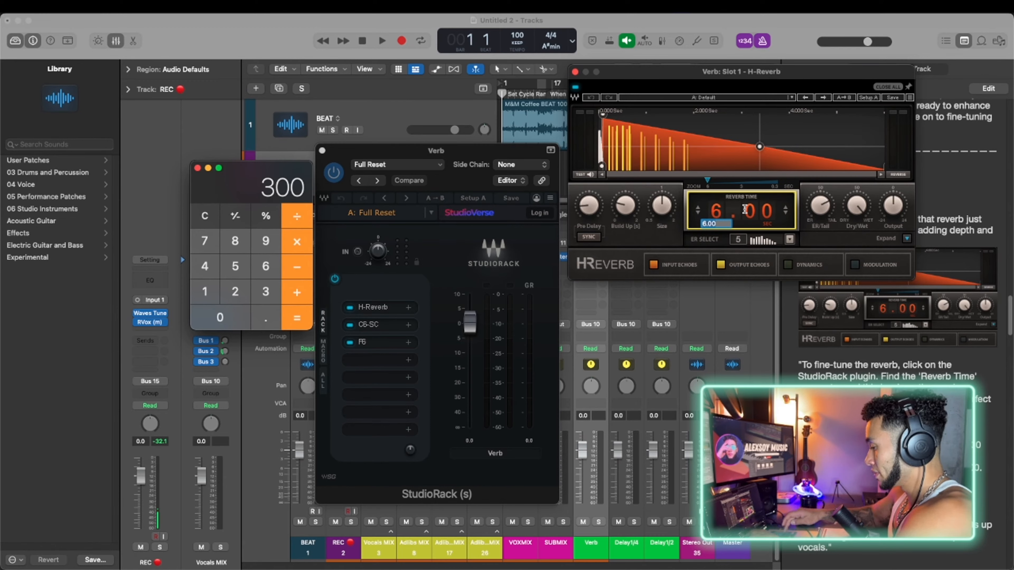
text(3)
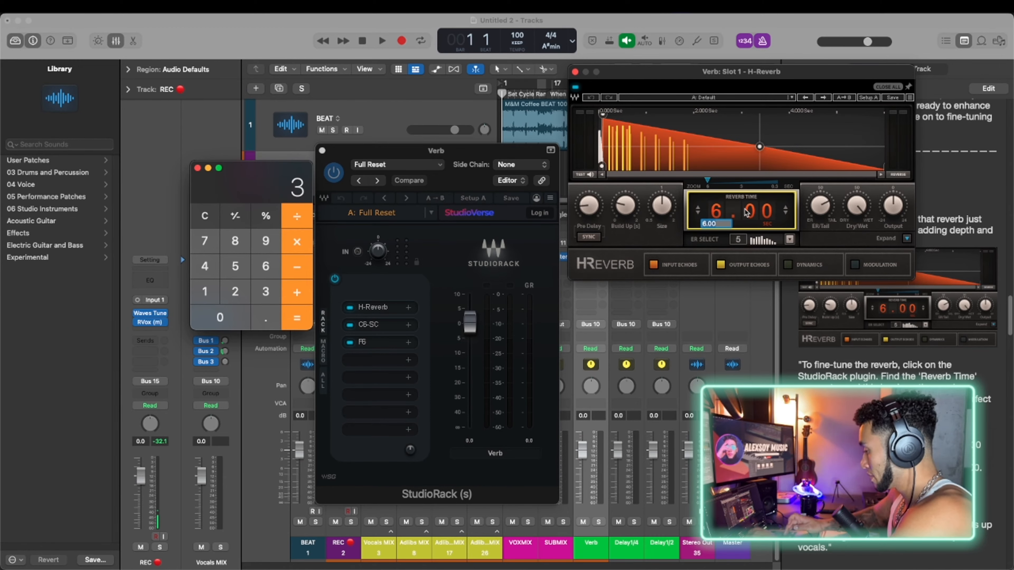
text(.00)
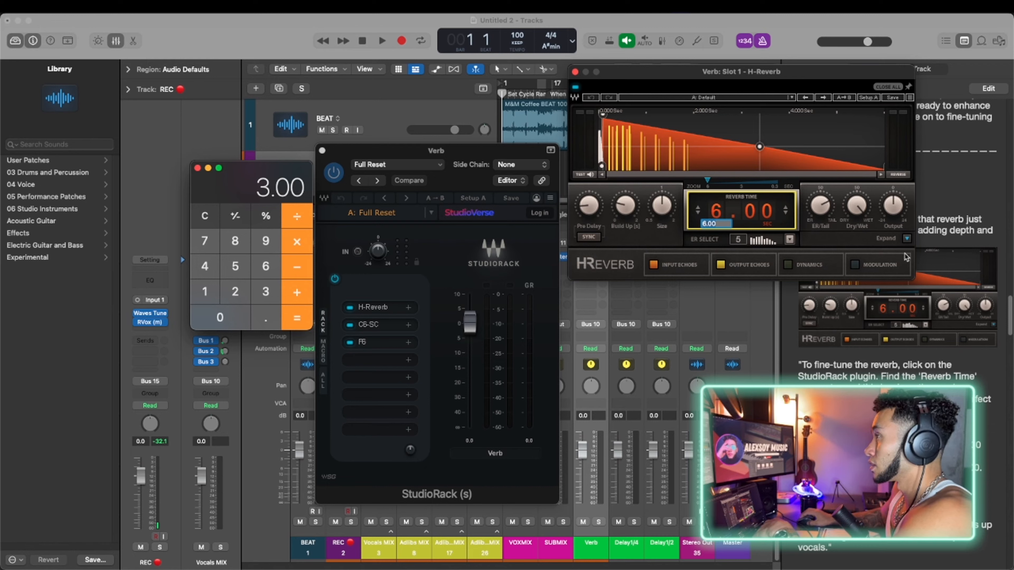
click(757, 220)
double_click(756, 221)
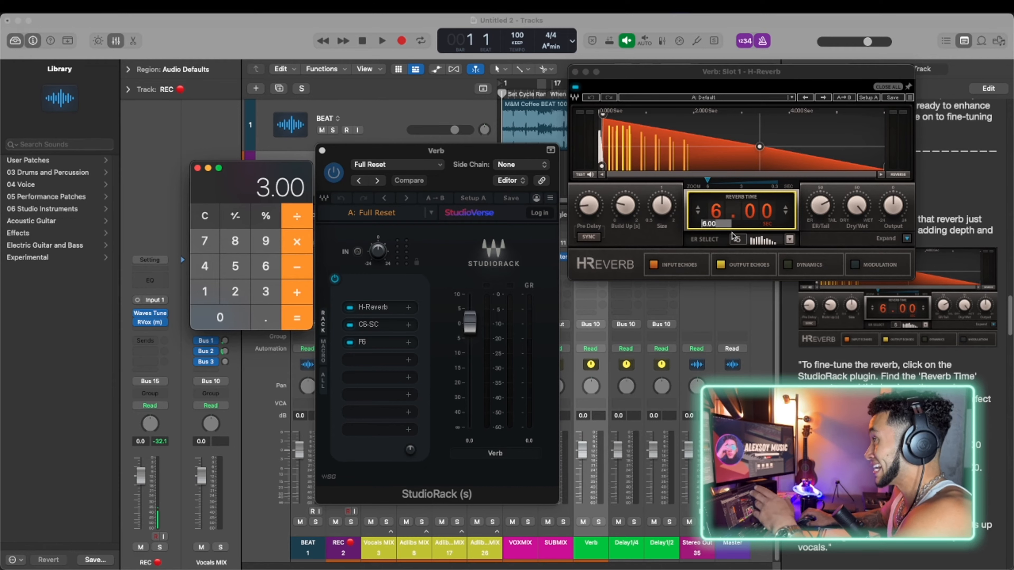
text(30)
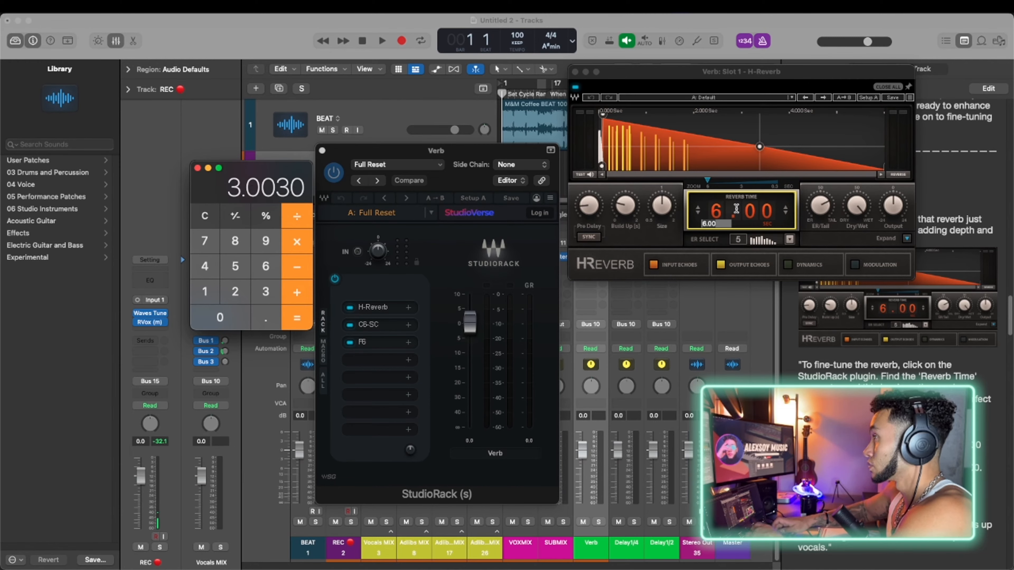
click(762, 220)
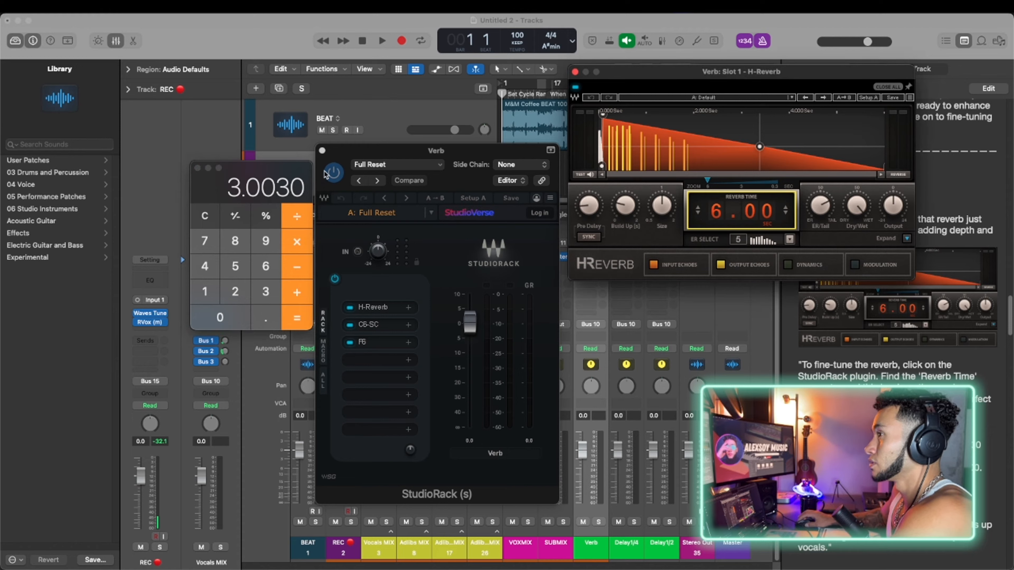
Close the calculator and set H-Reverb's Reverb Time to 3 seconds
click(198, 171)
double_click(722, 213)
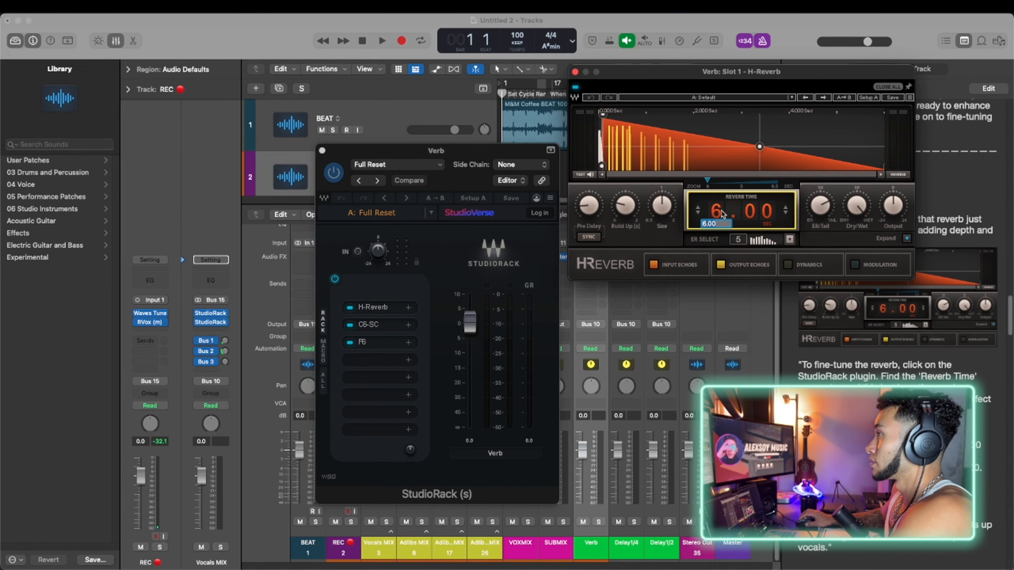
text(3)
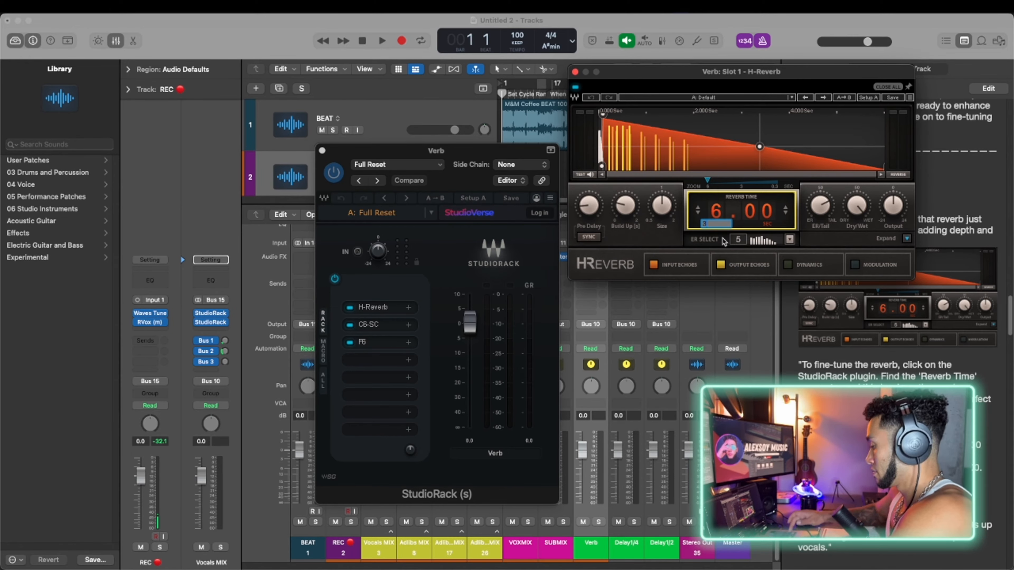
key(Return)
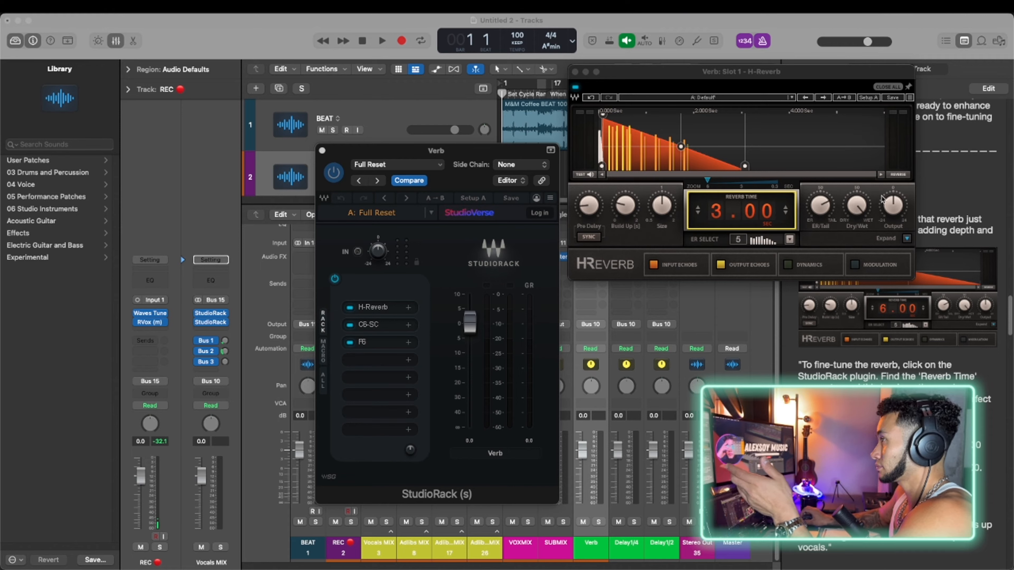
Reopen the calculator beside the plugin windows and divide 300 by 2 to work out H-Reverb's Pre Delay
click(799, 192)
drag(800, 192, 278, 205)
click(207, 228)
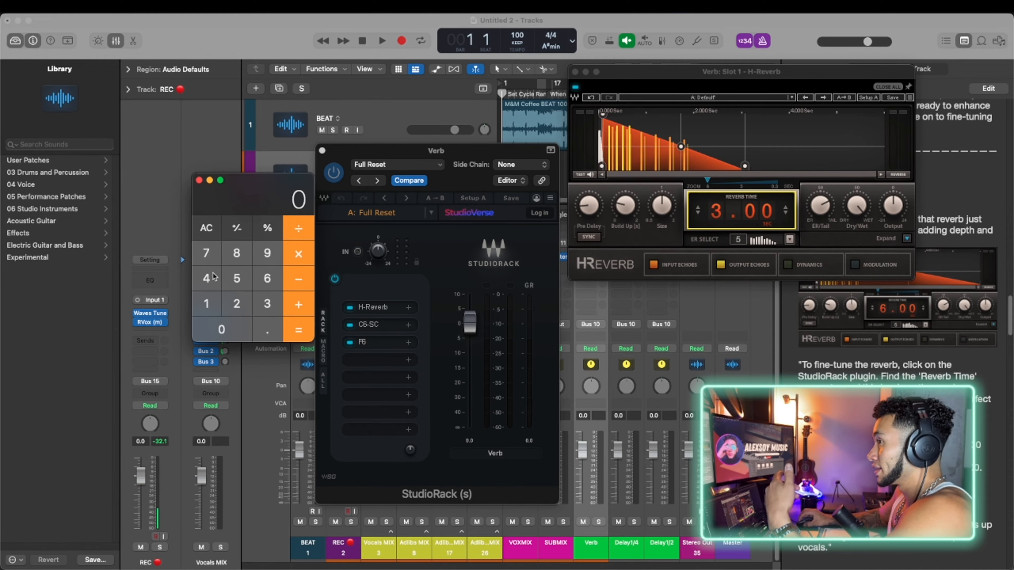
click(206, 304)
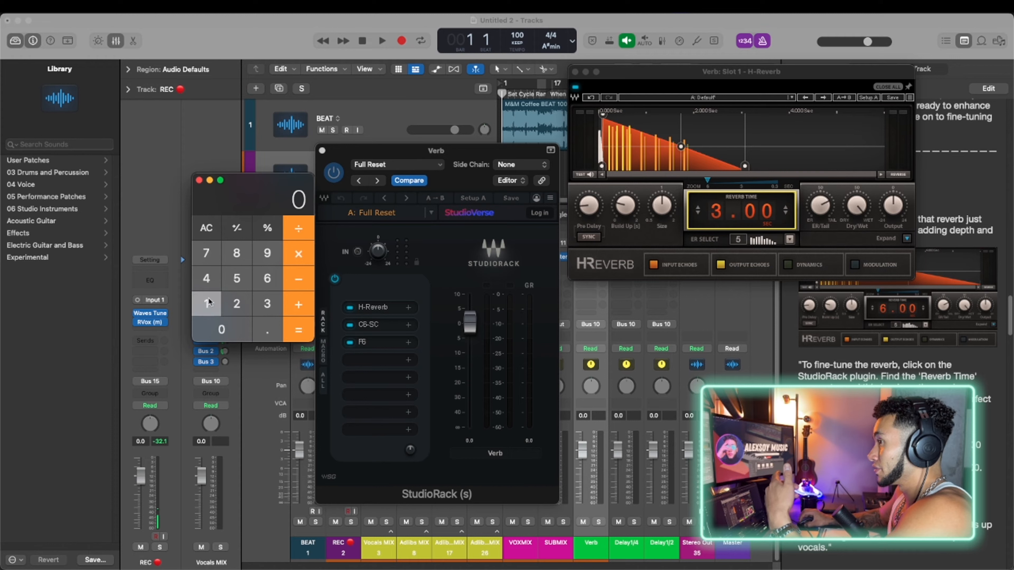
click(210, 227)
click(274, 304)
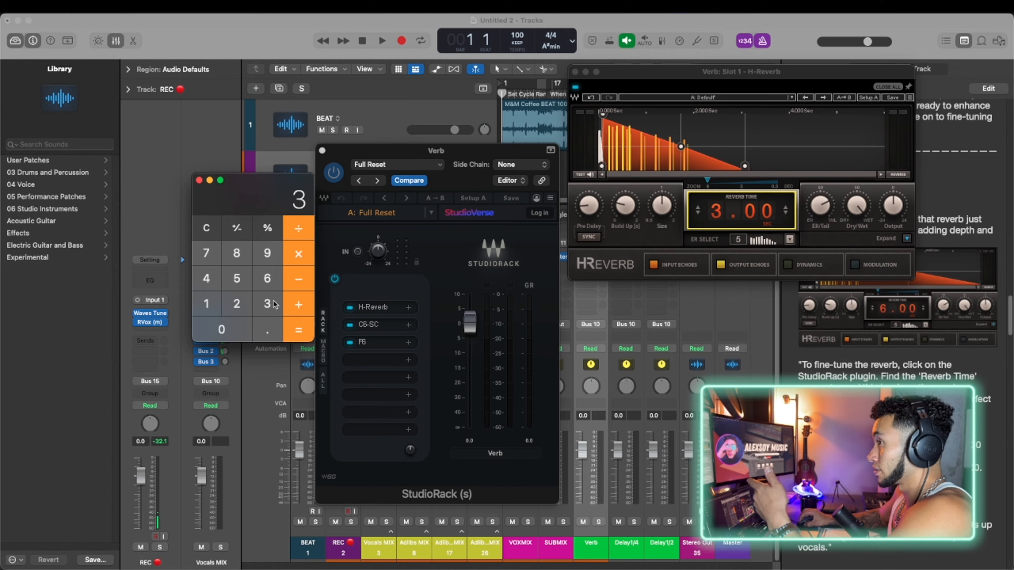
click(229, 329)
click(229, 329)
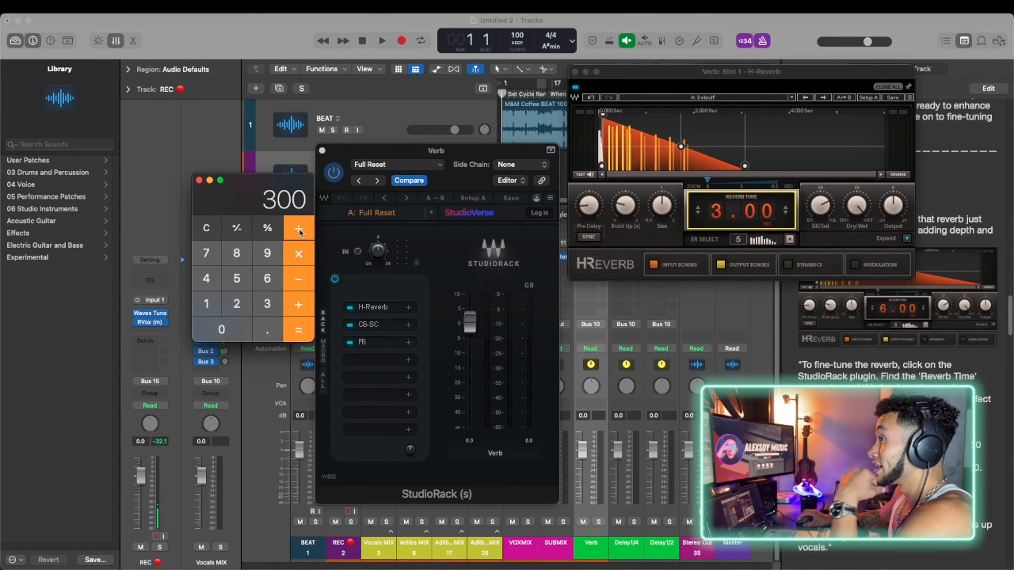
click(250, 307)
click(308, 330)
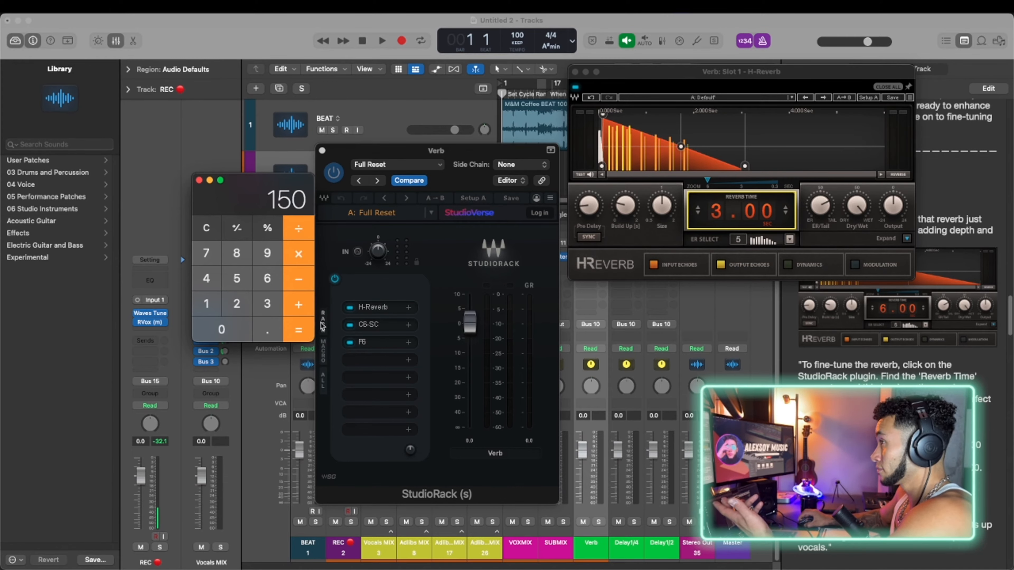
Divide 150 by 2 in the calculator, compare the result with H-Reverb's Pre Delay, and close the calculator
click(598, 209)
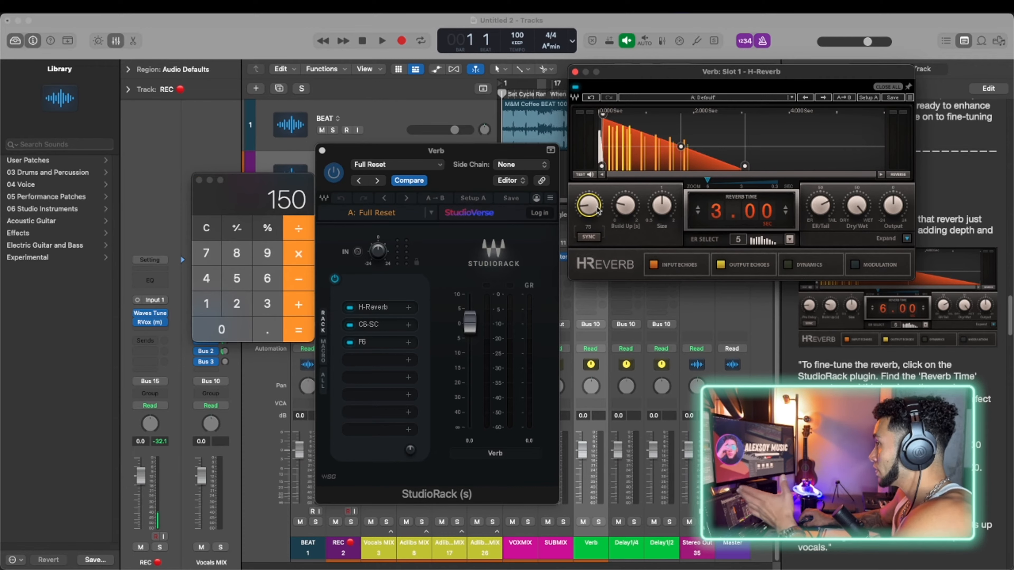
click(286, 279)
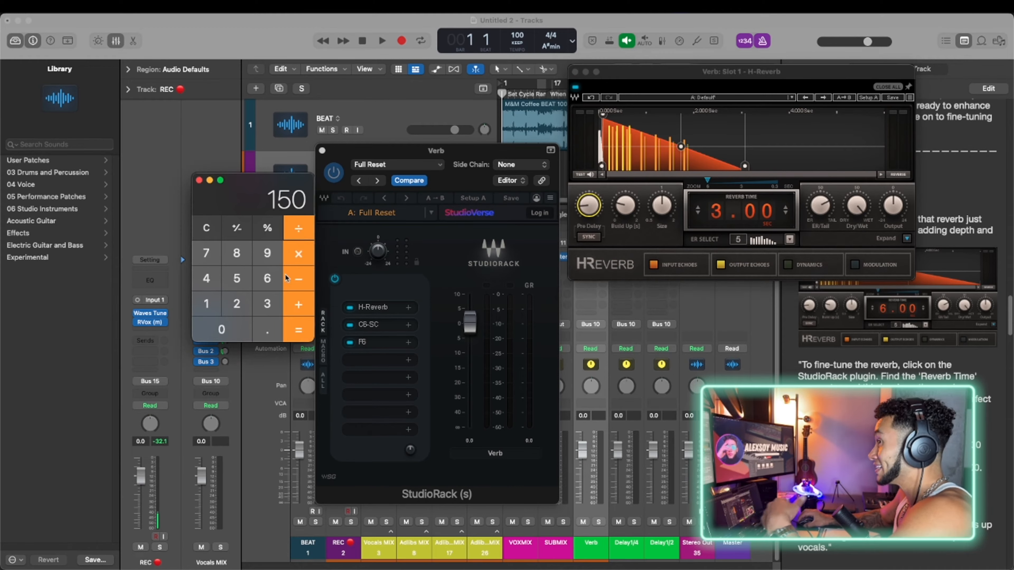
click(243, 305)
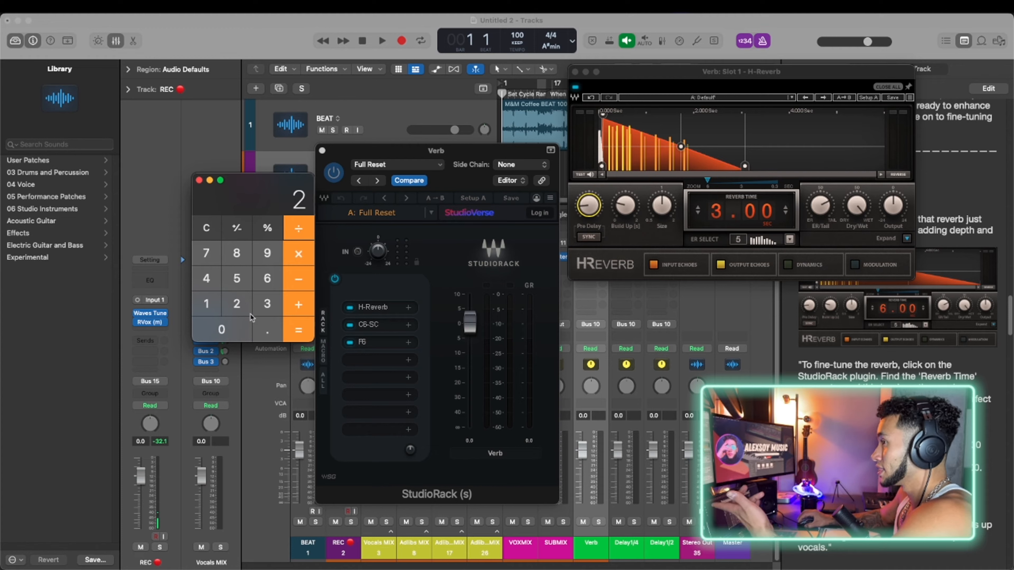
click(299, 329)
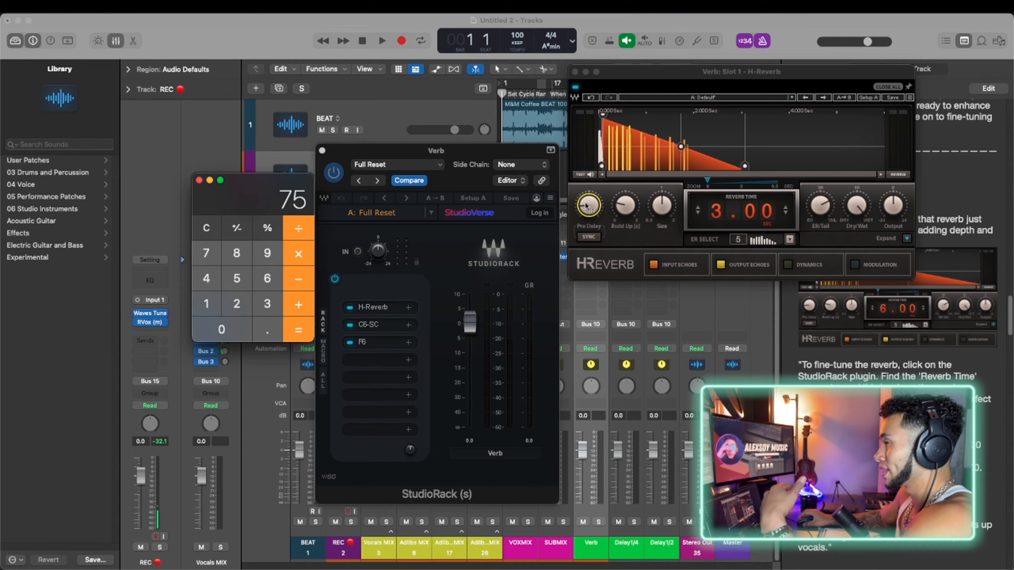
mouse_move(587, 206)
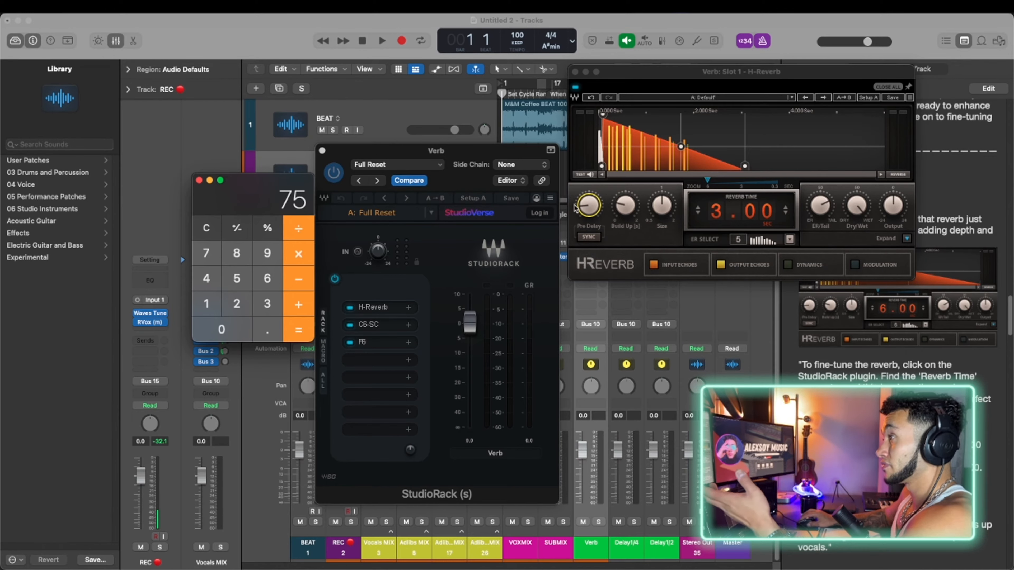
click(588, 206)
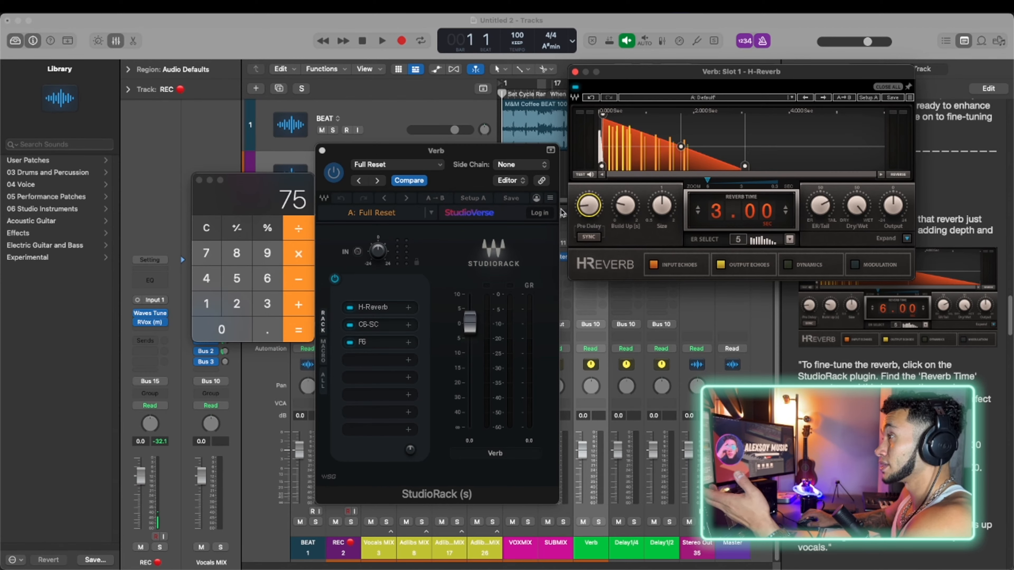
click(199, 181)
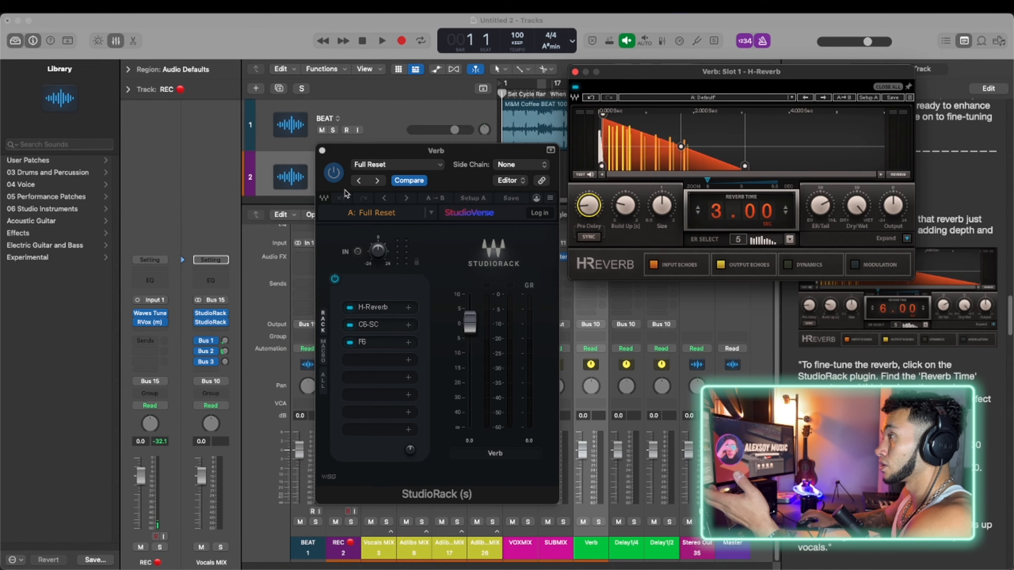
Check H-Reverb's Pre Delay, ER/Tail and Dry/Wet settings, and close the H-Reverb and StudioRack windows of the Verb channel
mouse_move(591, 207)
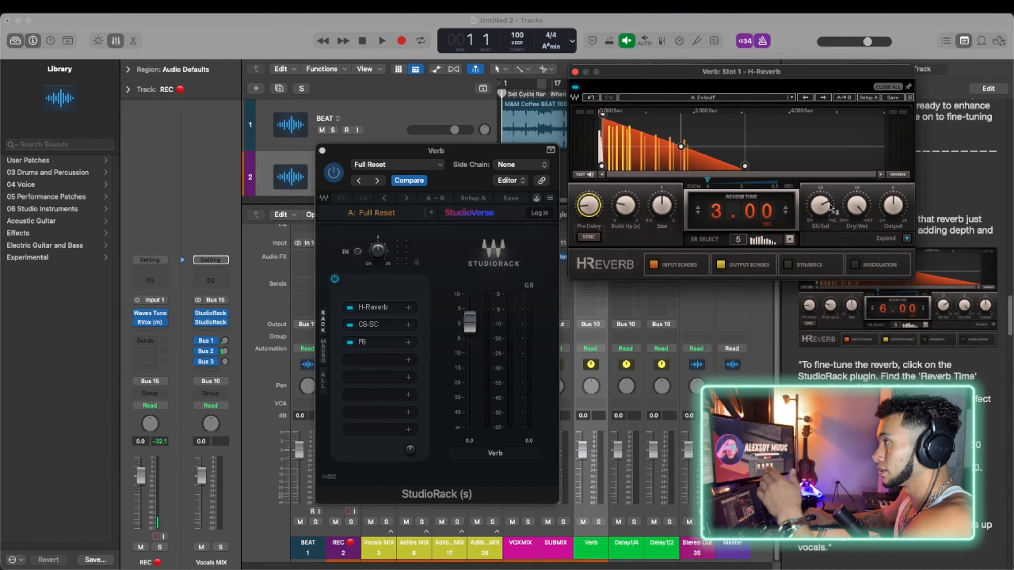
mouse_move(831, 207)
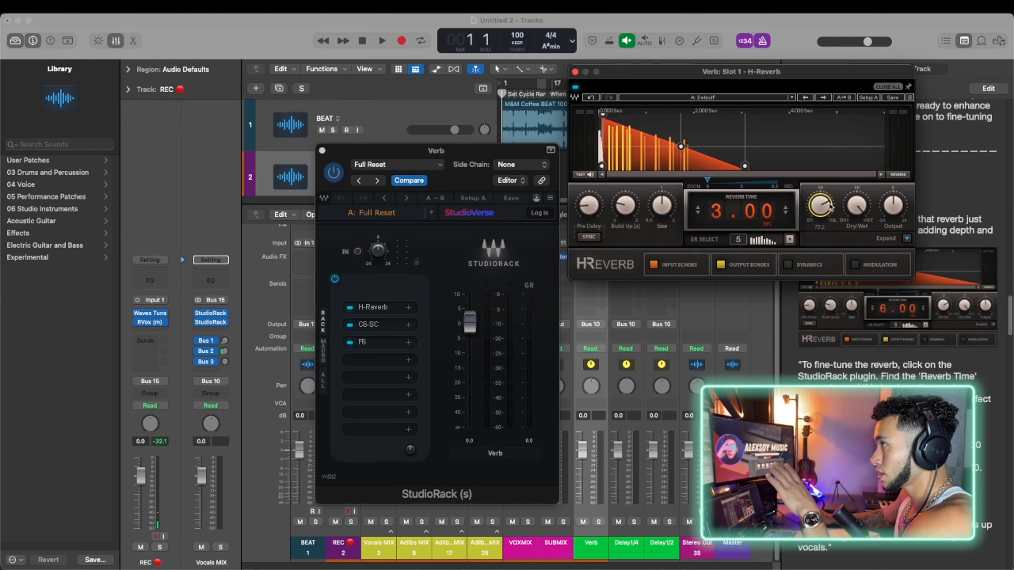
mouse_move(864, 211)
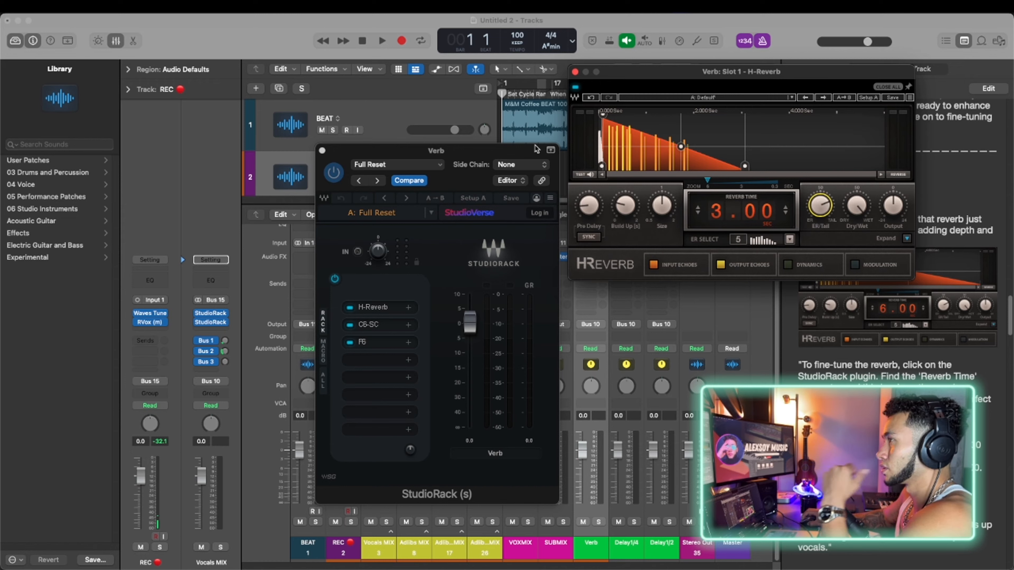
click(575, 72)
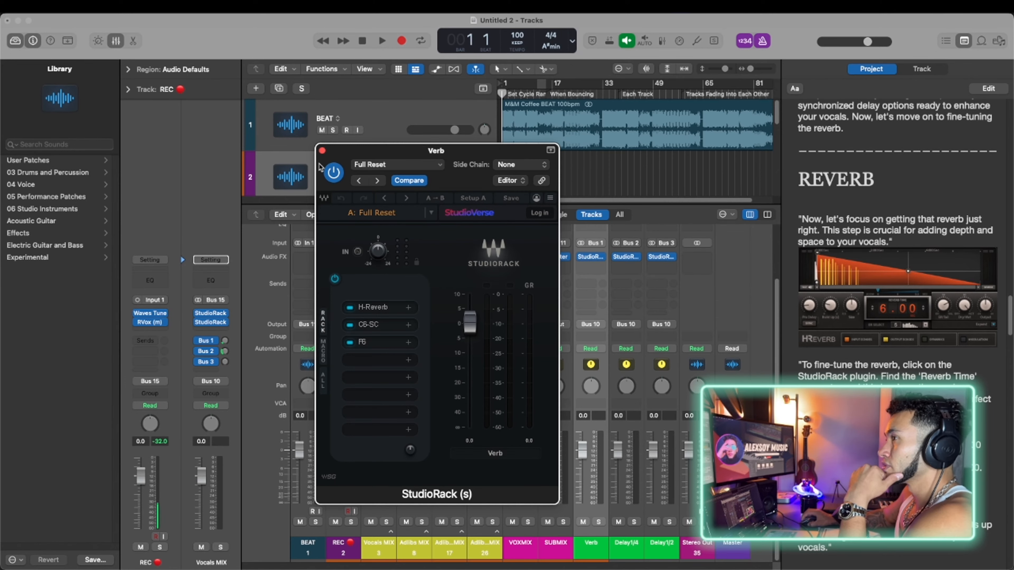
click(322, 151)
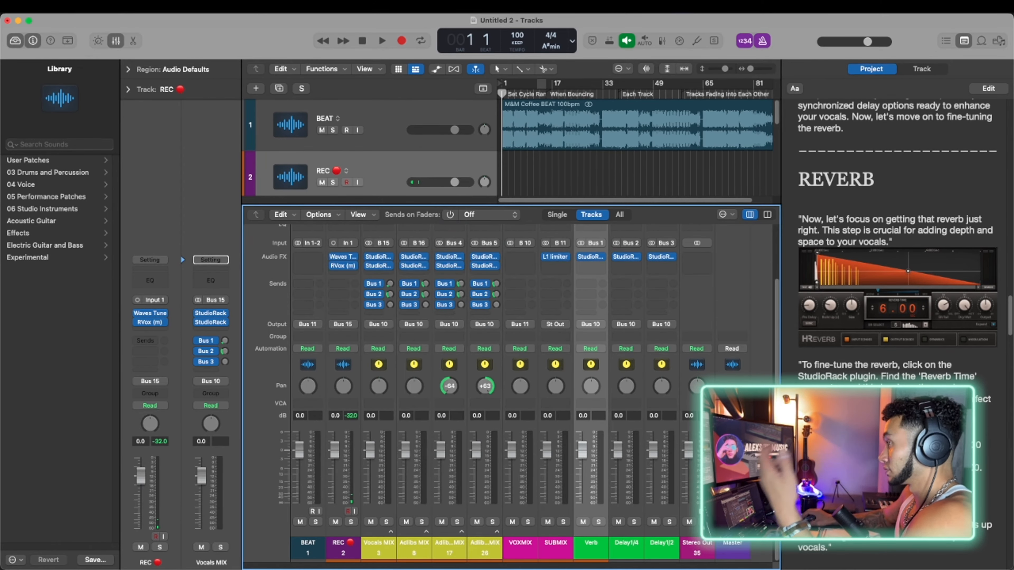
Read through the project notes from the reverb section past Recording and parallel compression to the Auto-Tune and Reverb Setup summary
scroll(800, 364, down, 5)
scroll(894, 240, down, 9)
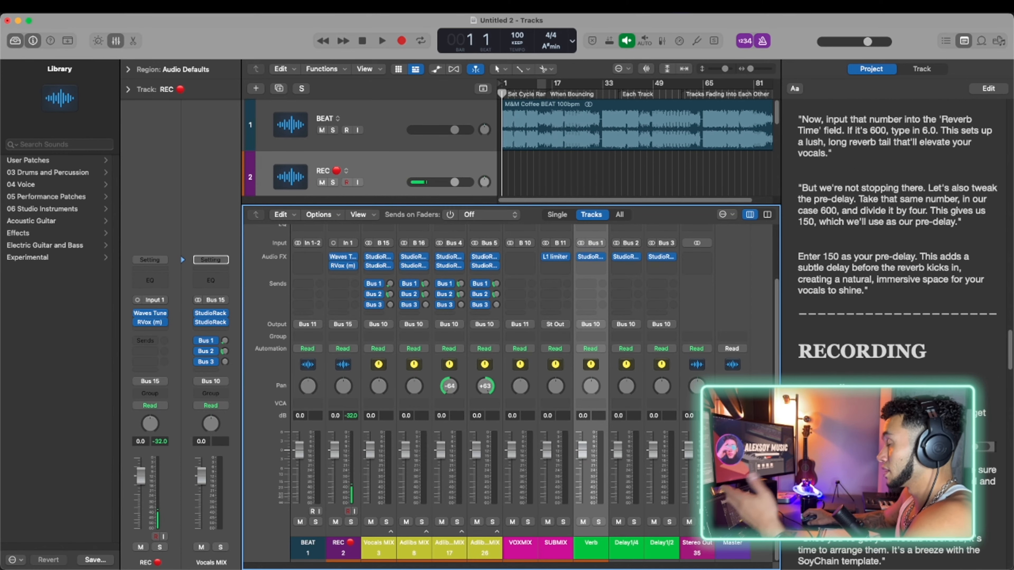
scroll(894, 240, down, 4)
scroll(843, 371, down, 13)
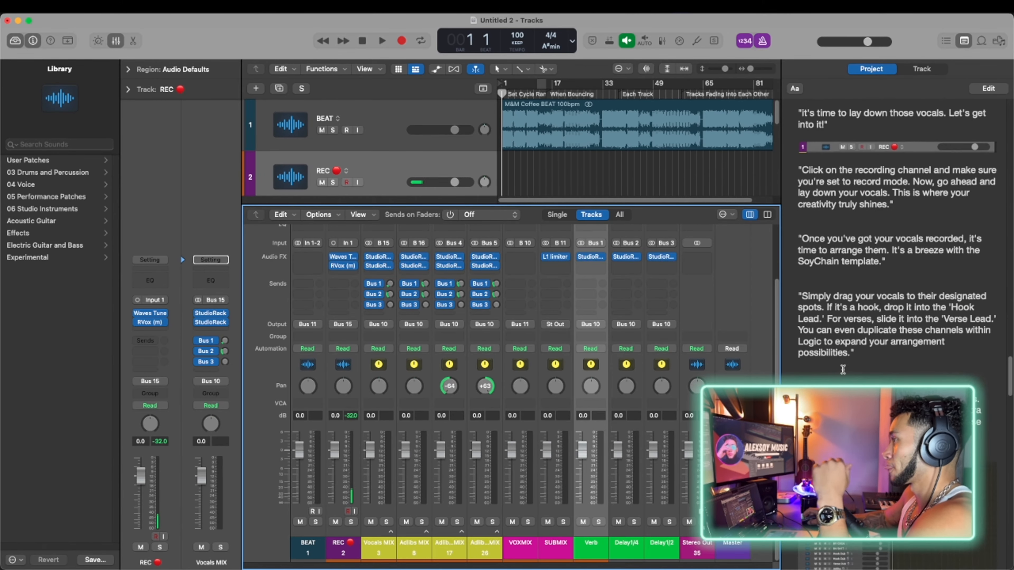
scroll(859, 376, down, 9)
scroll(858, 376, down, 20)
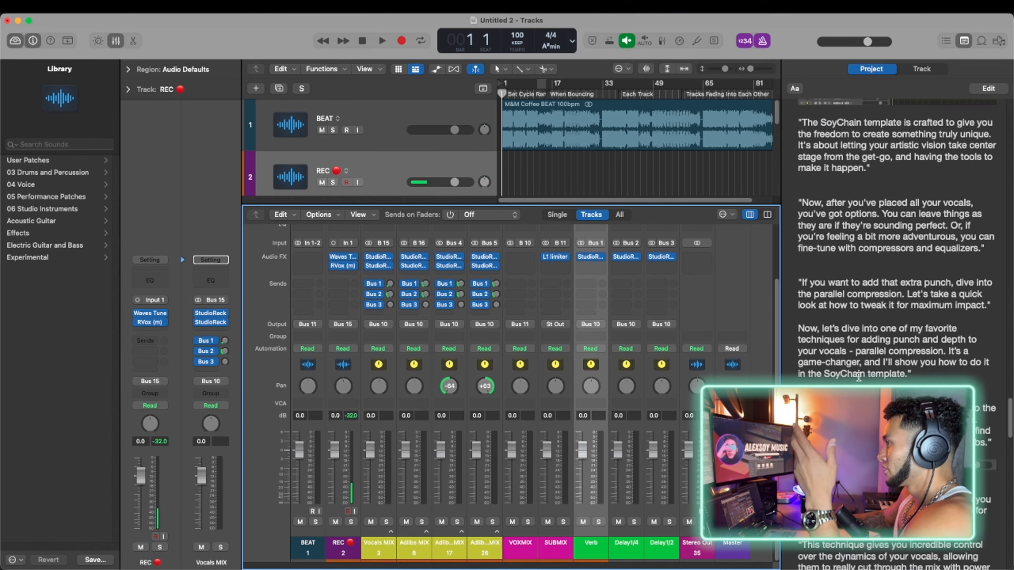
scroll(860, 380, down, 13)
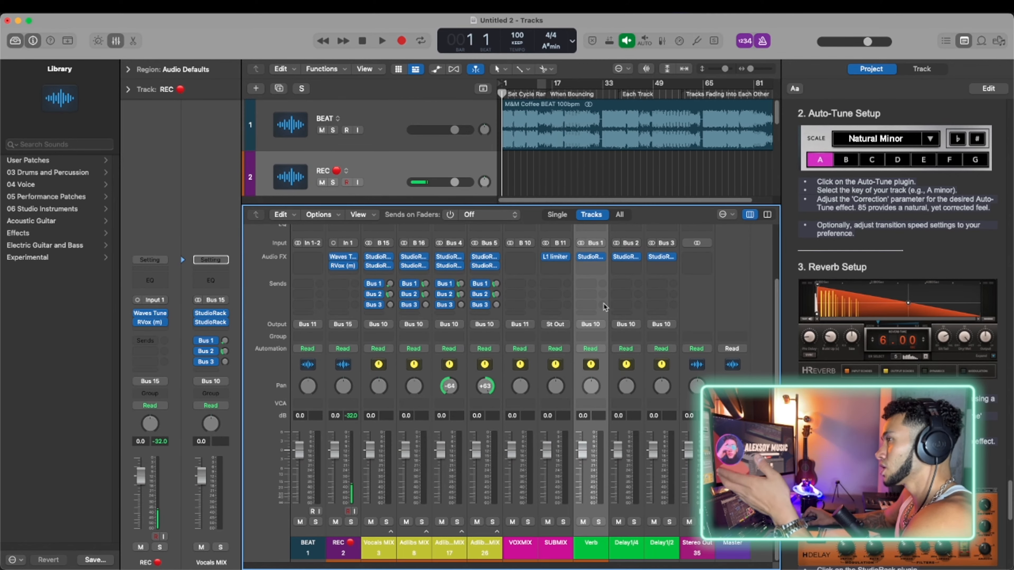
Hide the mixer and turn on input monitoring for the REC track
click(116, 41)
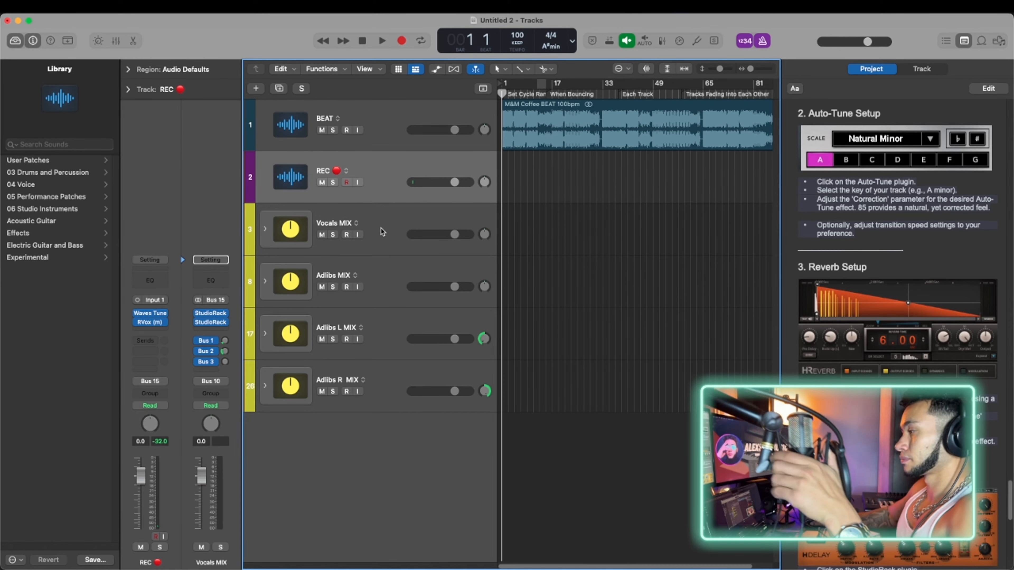
click(358, 183)
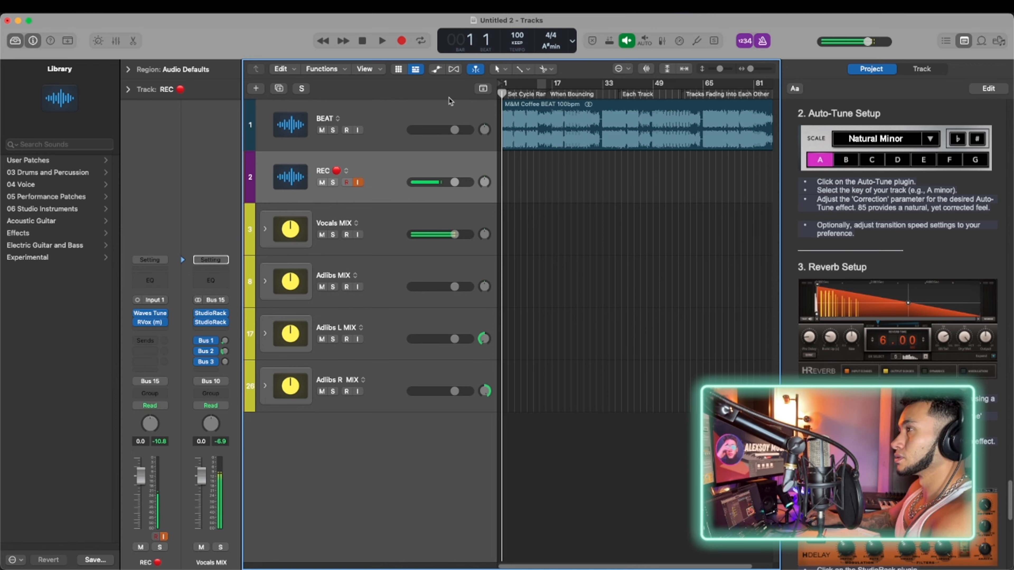
Play the beat from bar 1 to test the monitored vocal level, and lower the REC track's volume to -4.5 dB
key(space)
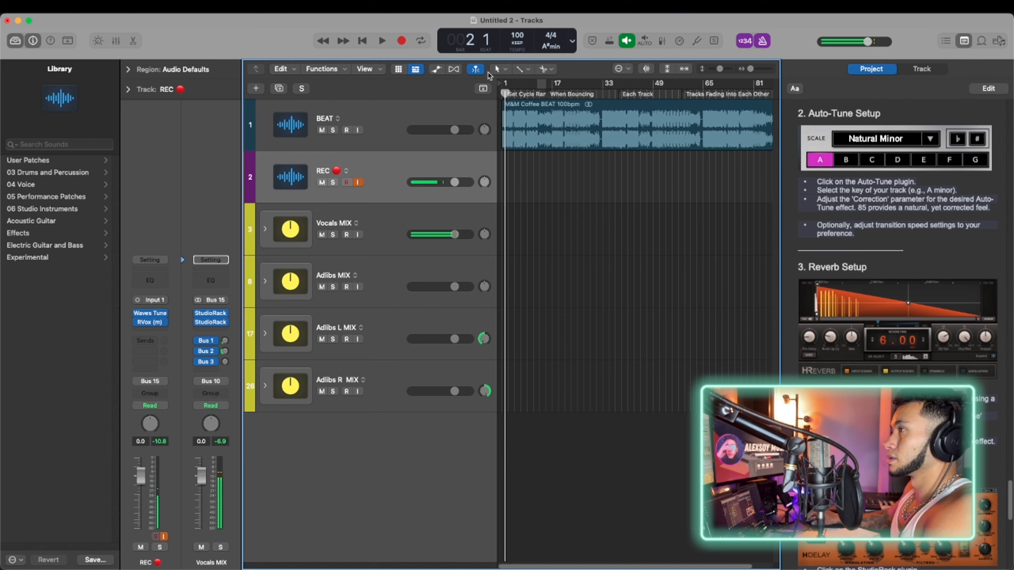
drag(507, 96, 486, 97)
key(space)
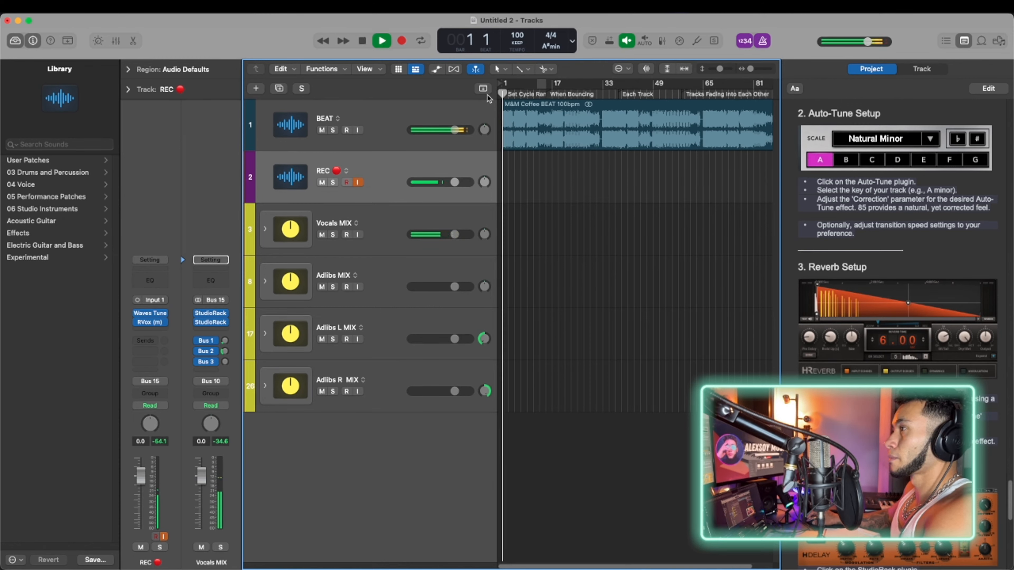
key(space)
key(space)
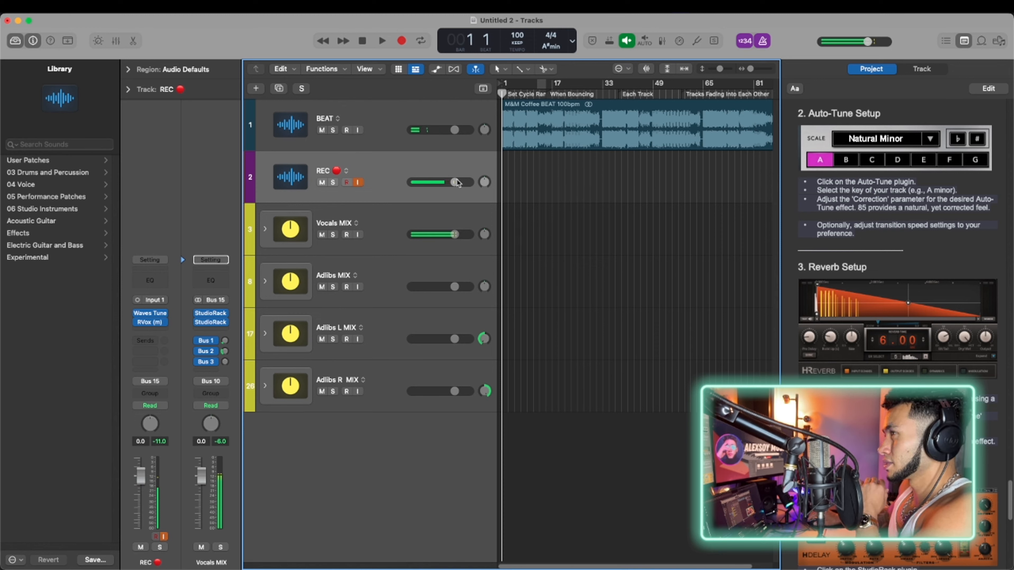
mouse_move(458, 183)
mouse_down()
mouse_move(423, 183)
mouse_move(443, 182)
mouse_up()
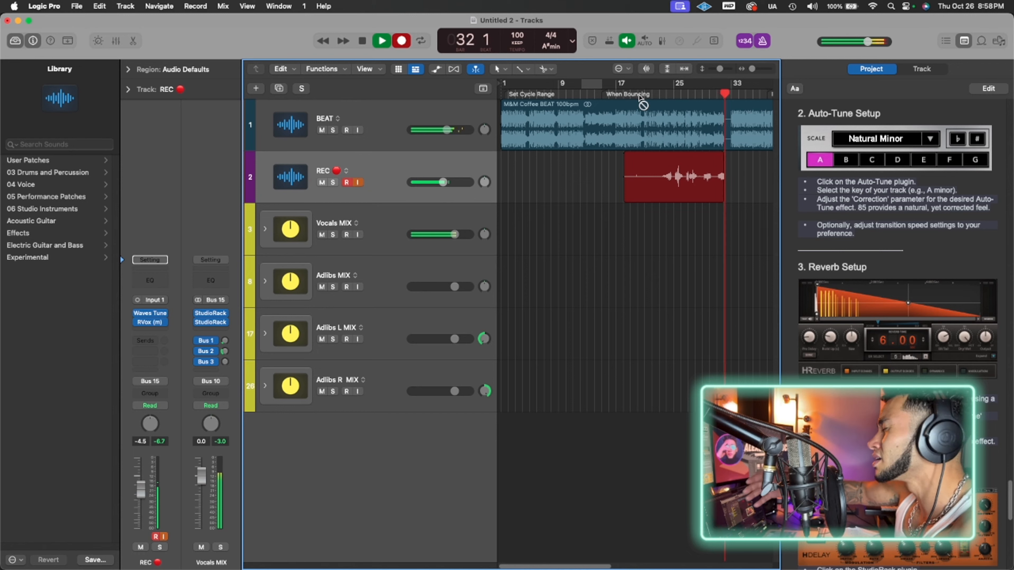
Stop recording the vocal take on the REC track and play it back from partway through the recorded region
key(space)
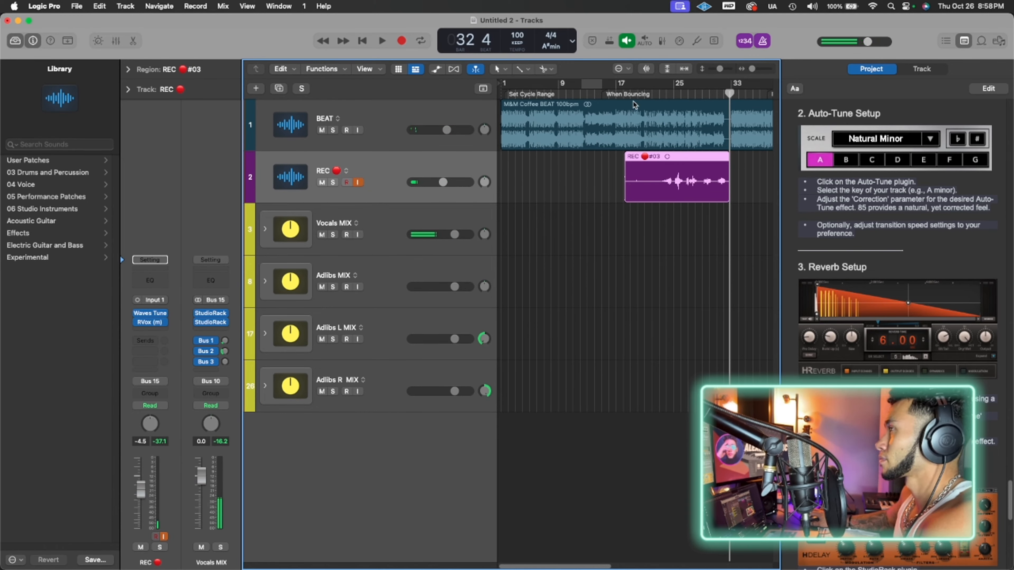
click(666, 94)
key(space)
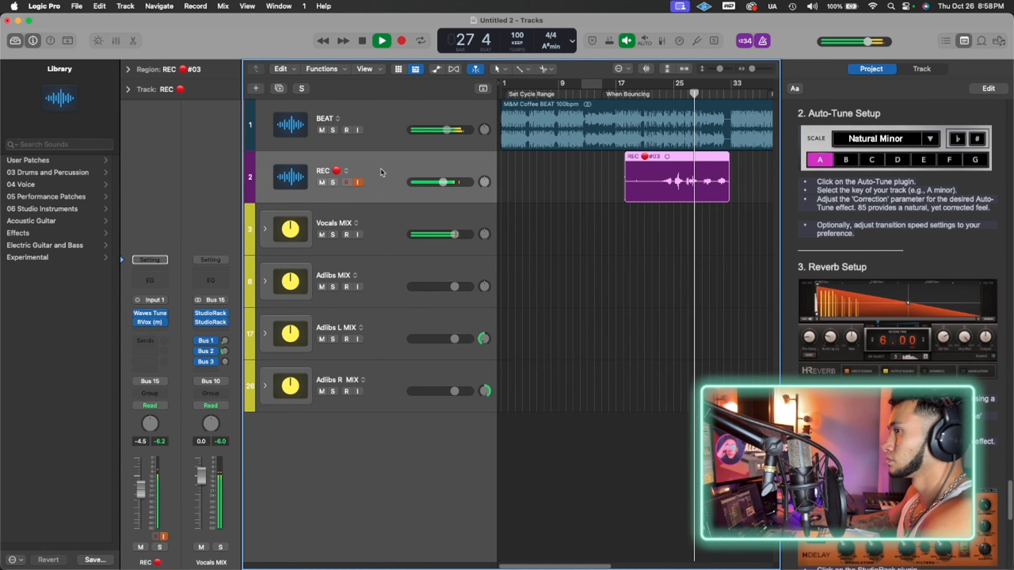
key(space)
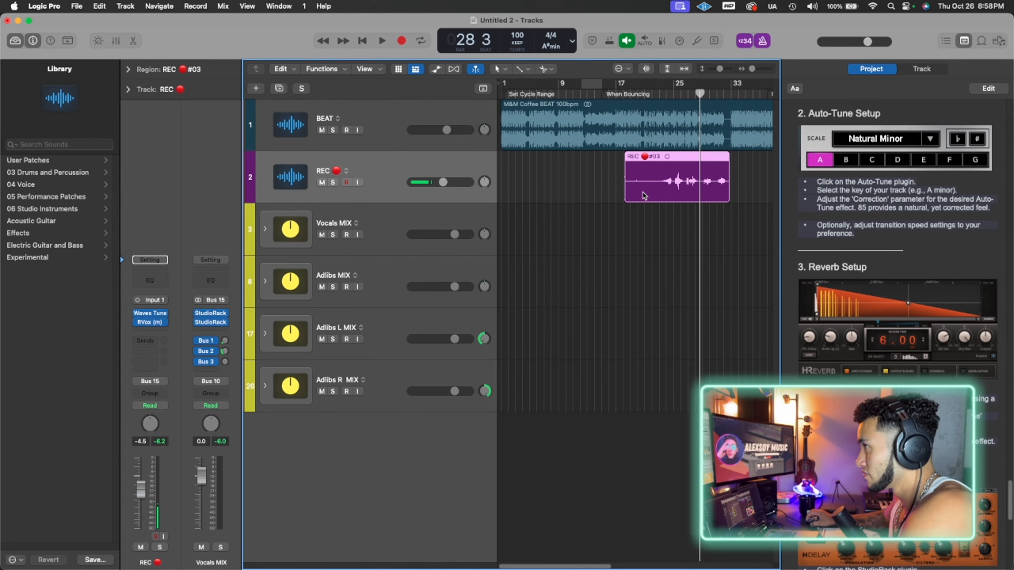
Trim the quiet start of the recorded vocal region and move it to the Verse Lead track inside the Vocals MIX stack
drag(628, 195, 655, 195)
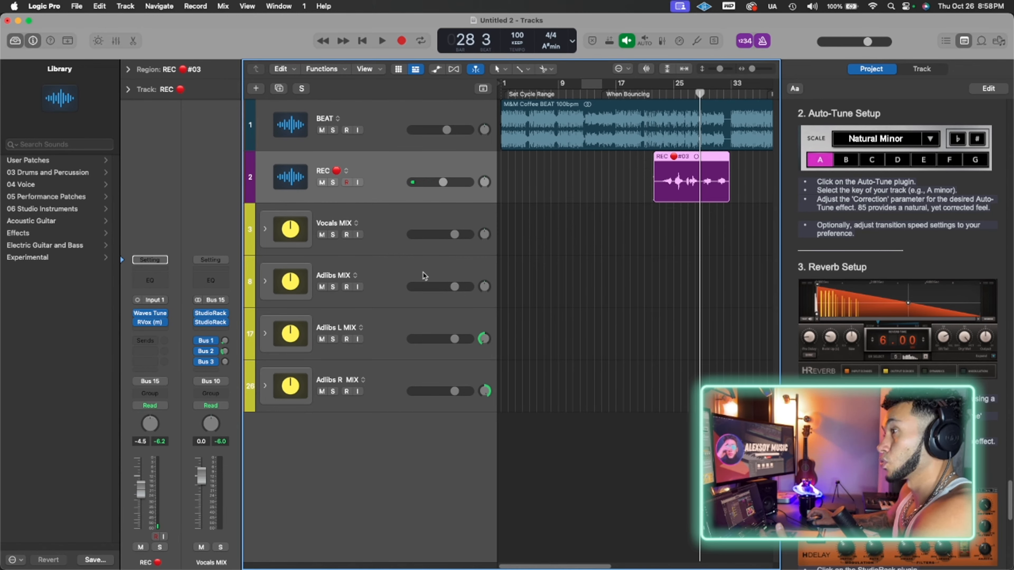
click(265, 229)
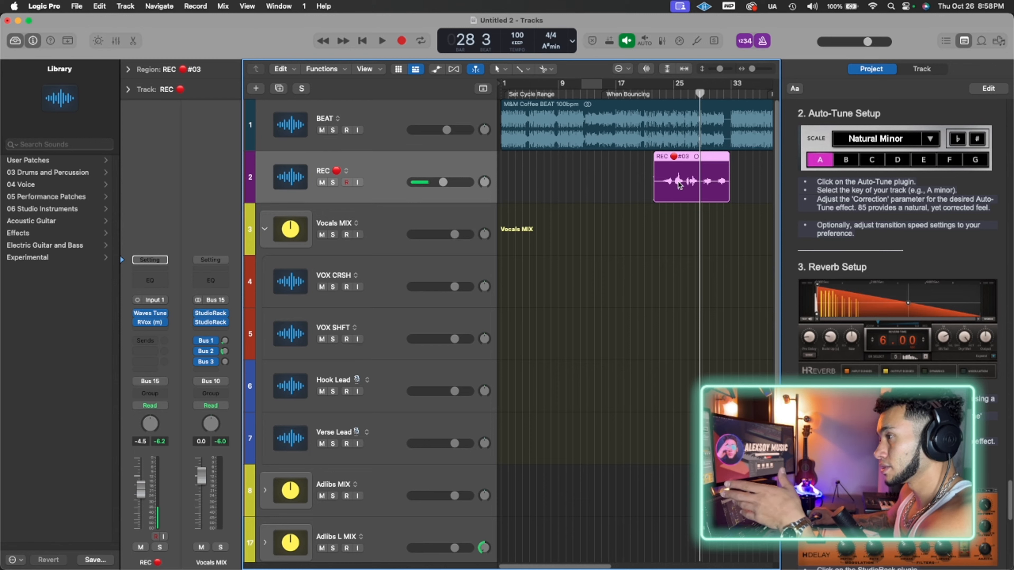
drag(679, 184, 676, 463)
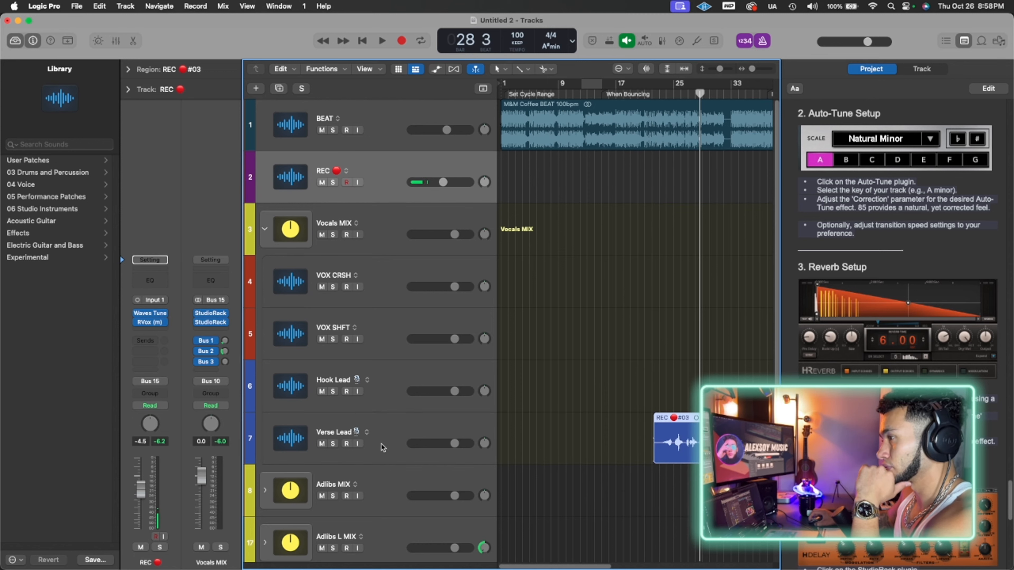
Open the Waves Tune plugin on the Verse Lead track and move its window down so the REC track stays accessible
click(386, 435)
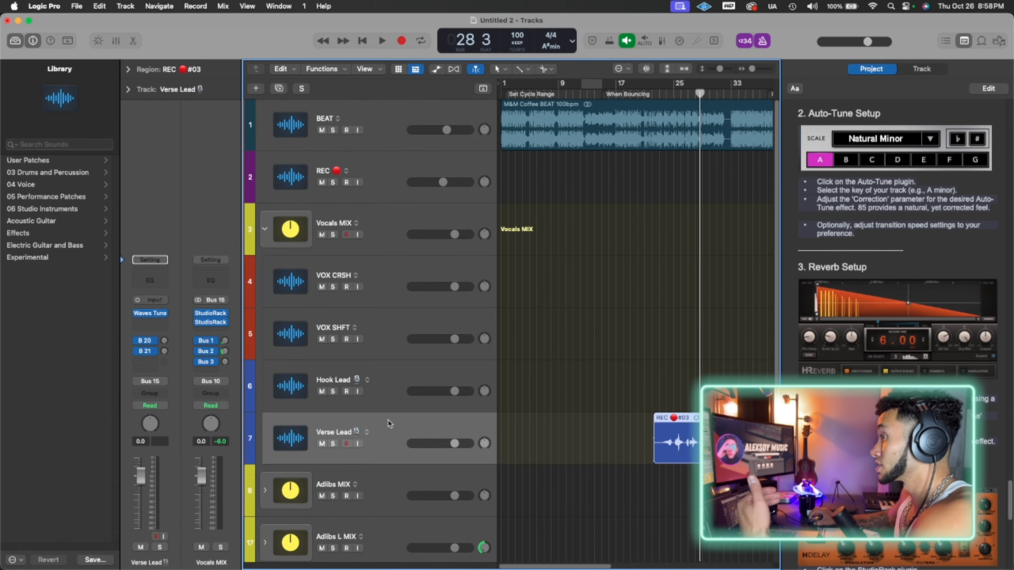
click(153, 315)
drag(534, 155, 577, 245)
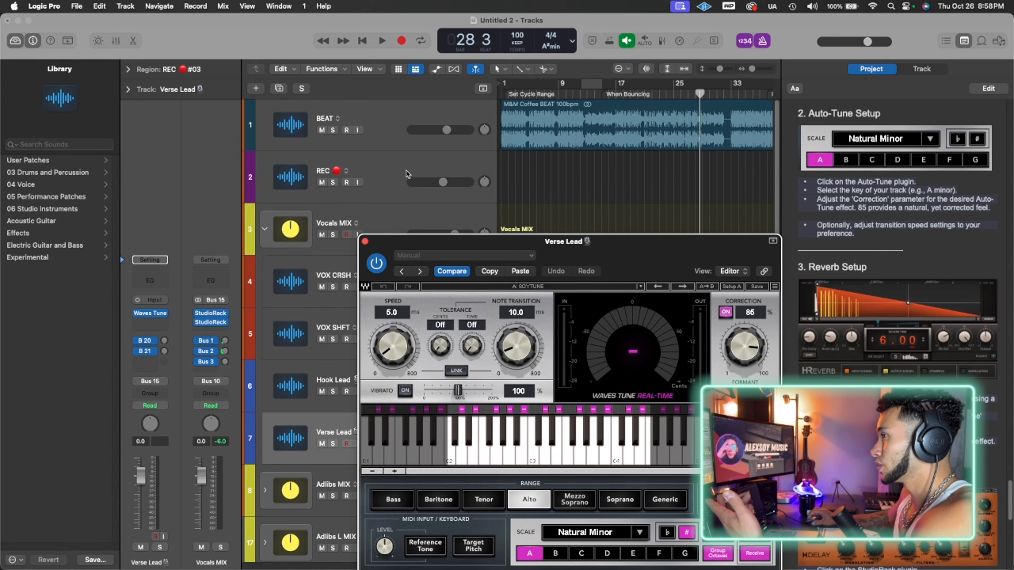
Check the REC track's Waves Tune settings, paste the copied settings into the Verse Lead track's Waves Tune, and close both plugin windows
click(399, 164)
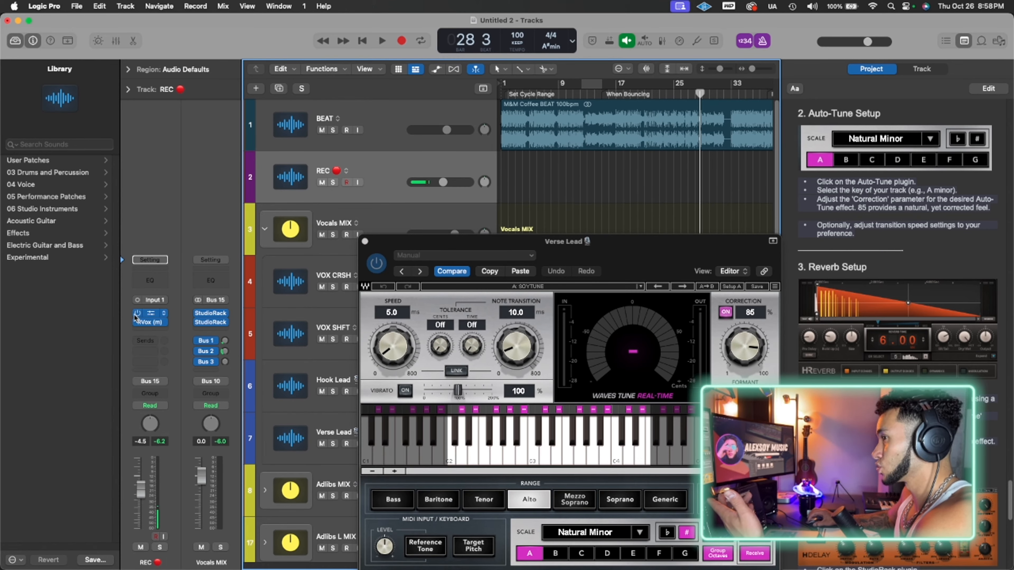
click(151, 314)
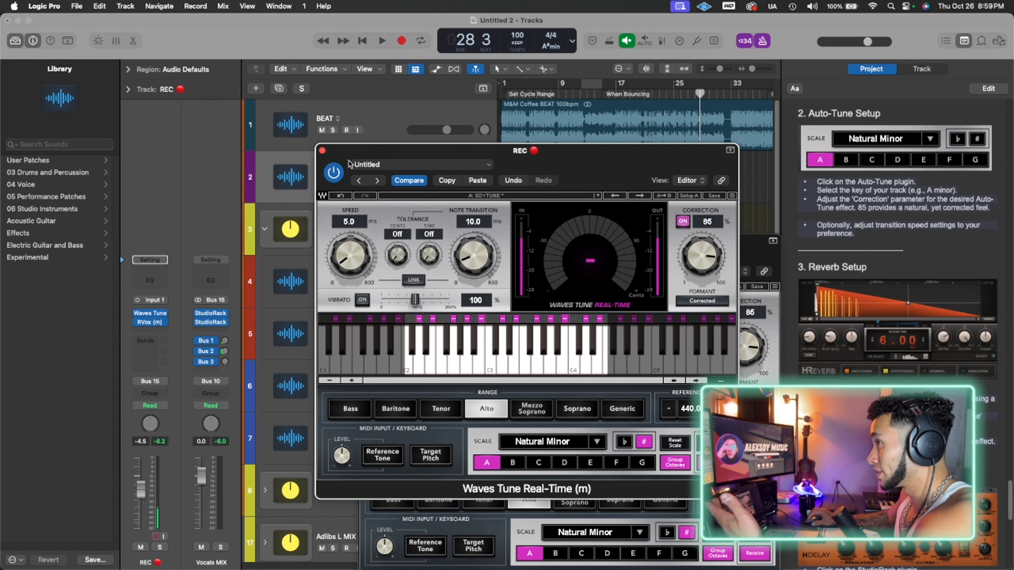
click(321, 149)
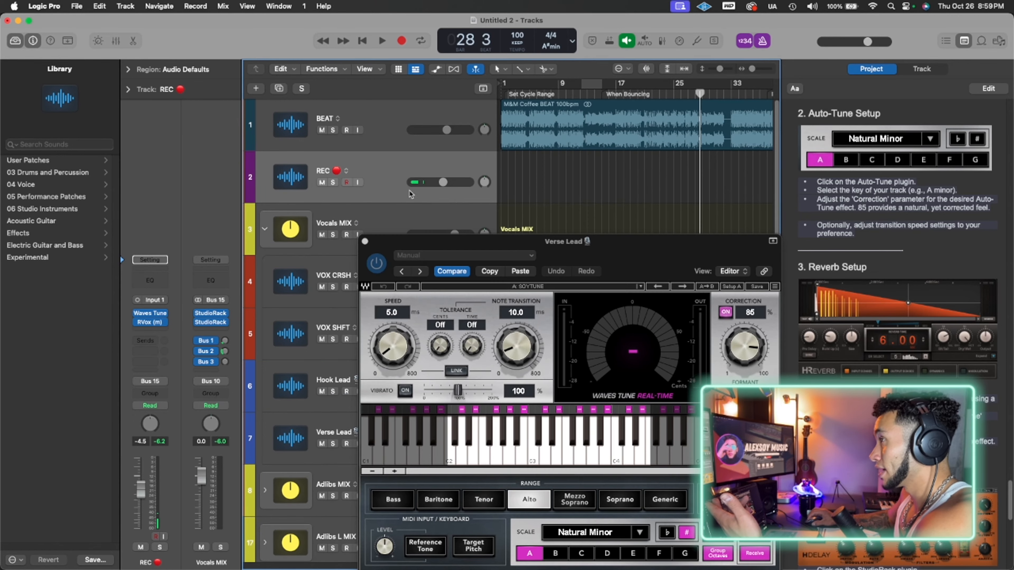
click(519, 273)
drag(631, 264, 606, 169)
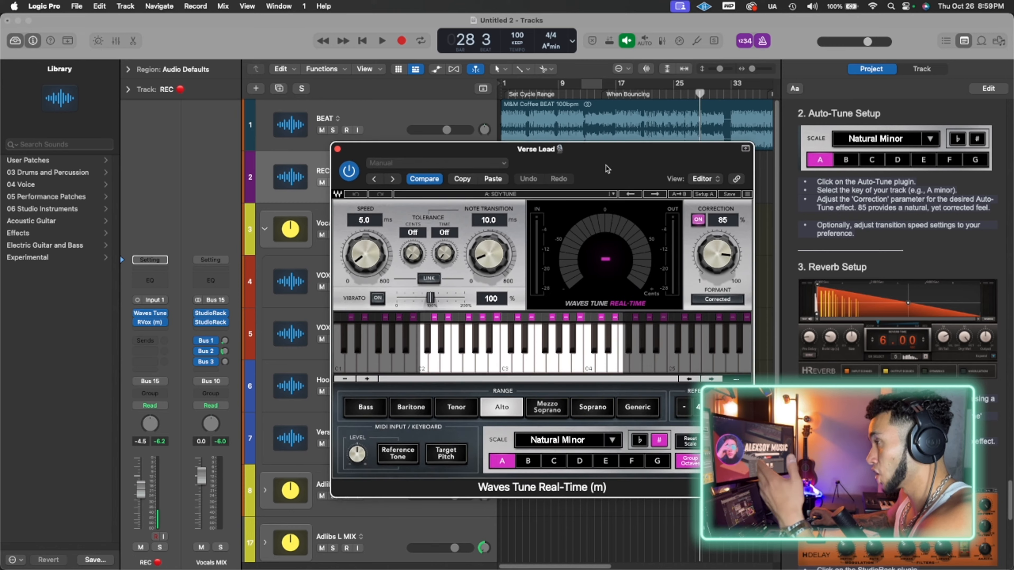
click(337, 150)
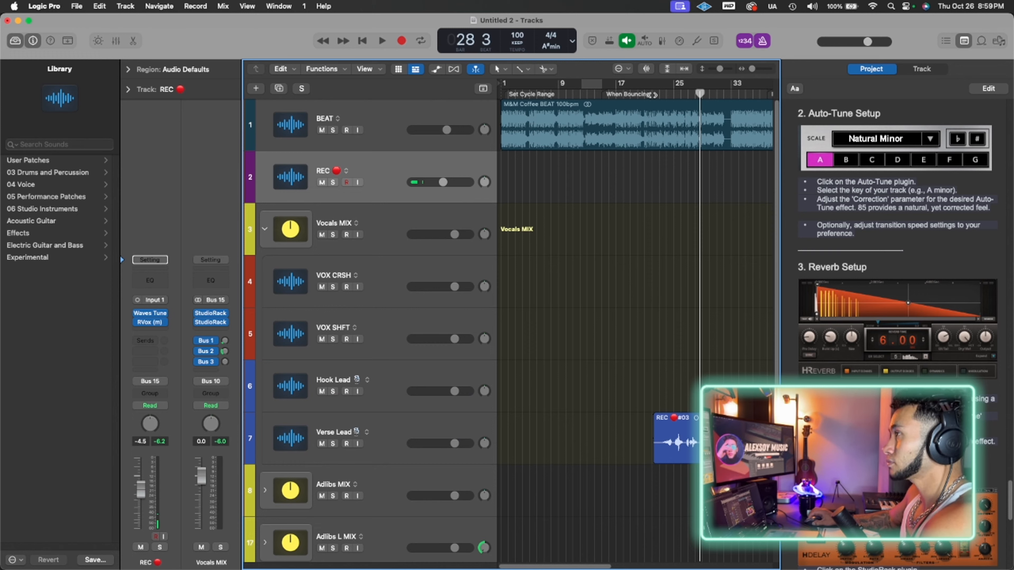
Play back the Verse Lead vocal from the start of its region at about bar 22, and stop playback
drag(700, 93, 652, 95)
key(space)
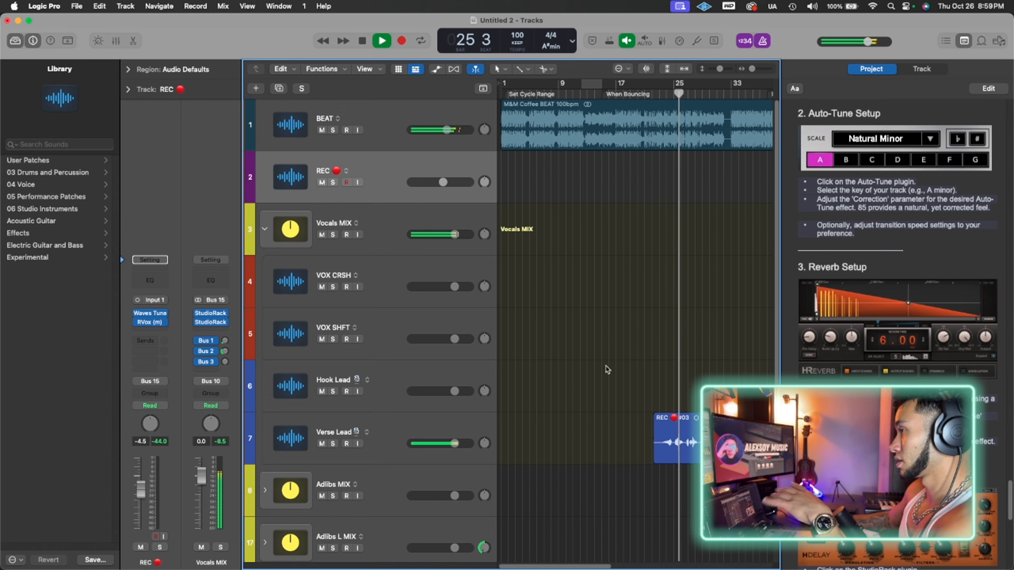
key(space)
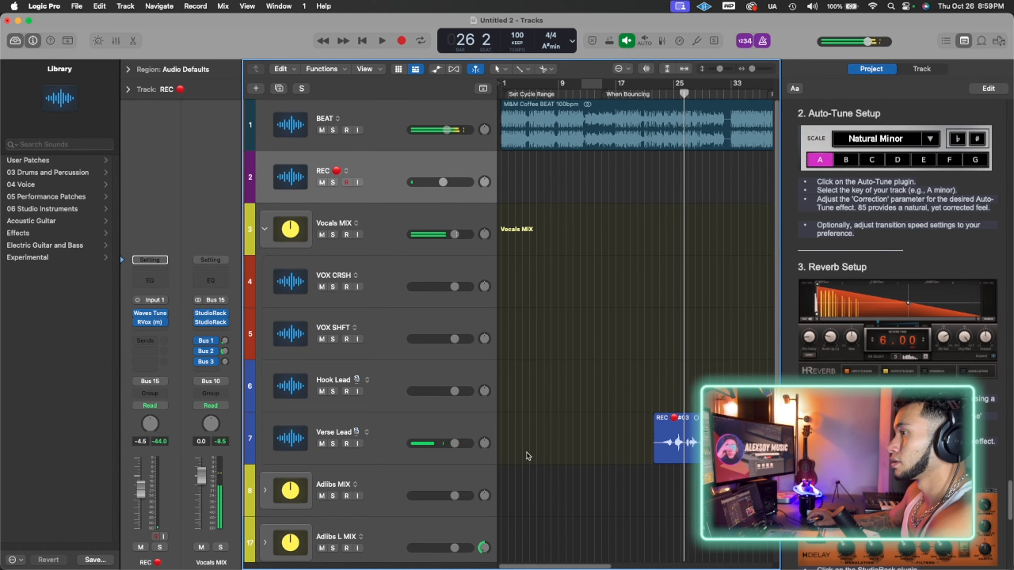
Collapse the Vocals MIX stack and record an ad-lib take on the REC track from bar 23 to bar 32 with input monitoring on
click(264, 229)
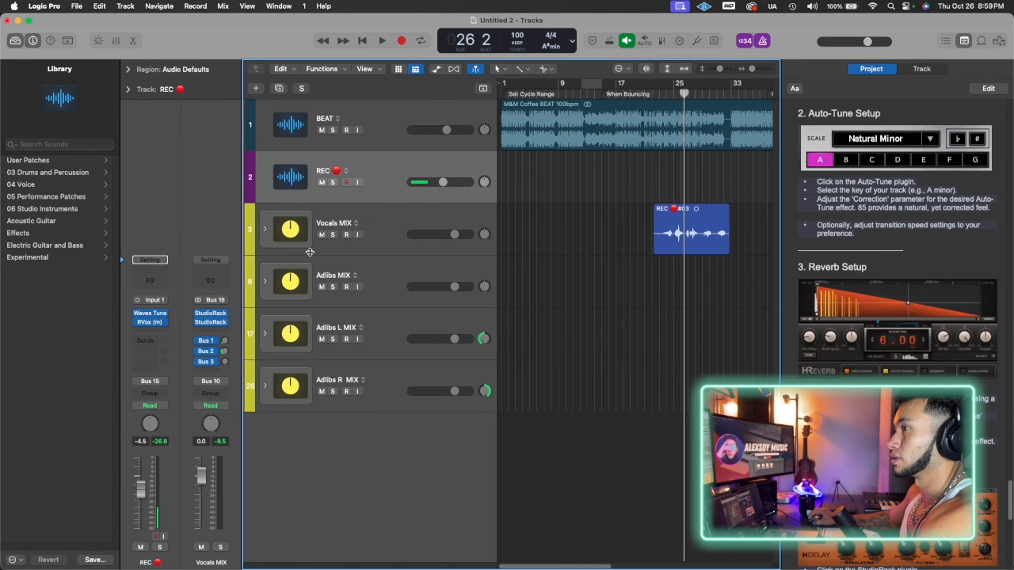
click(638, 110)
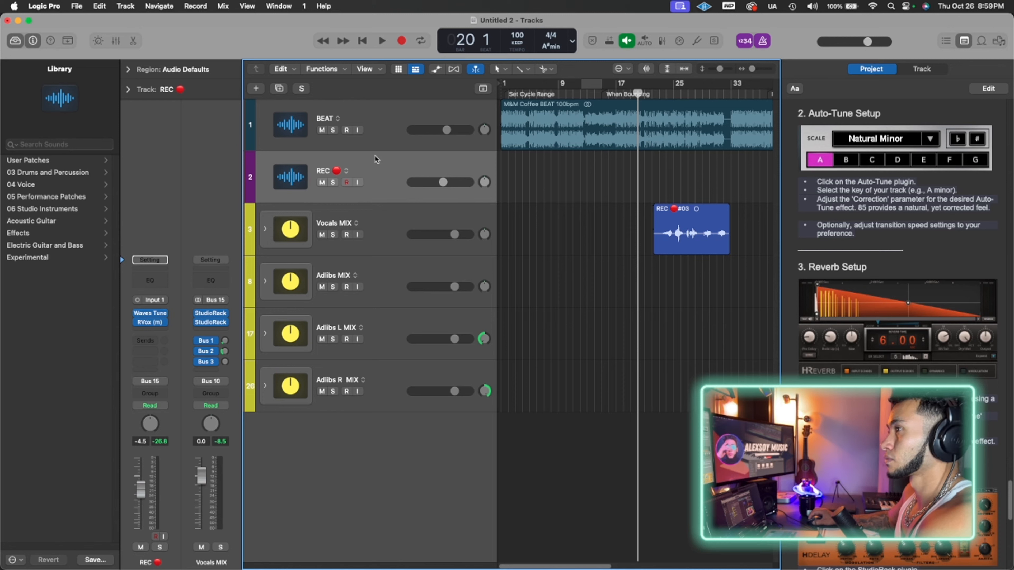
click(659, 93)
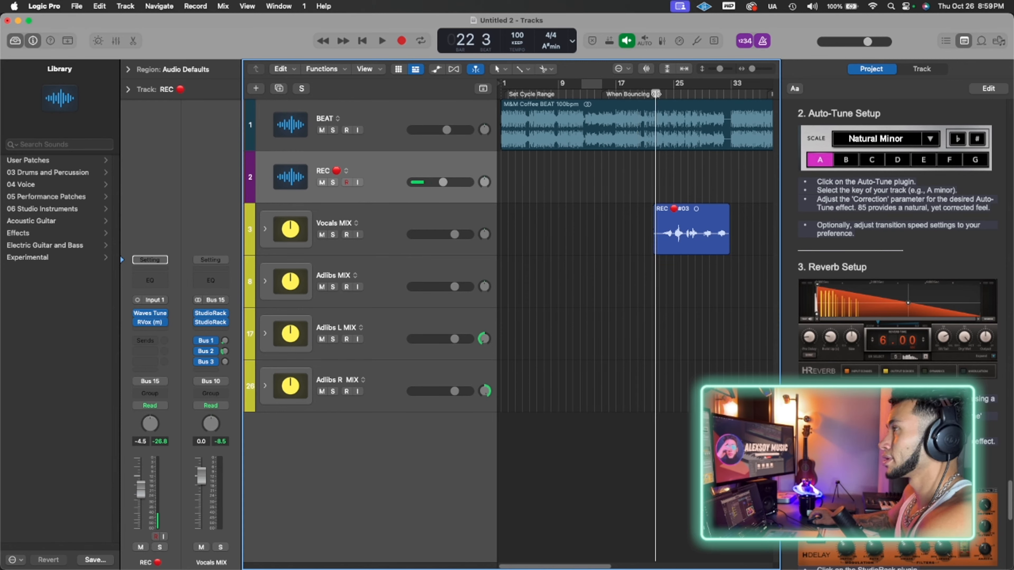
click(360, 182)
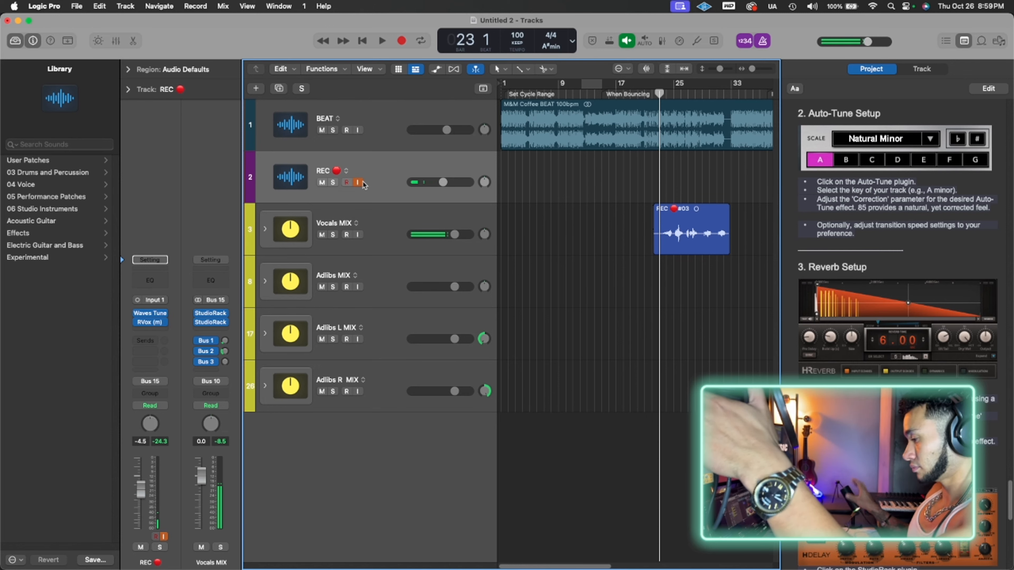
key(r)
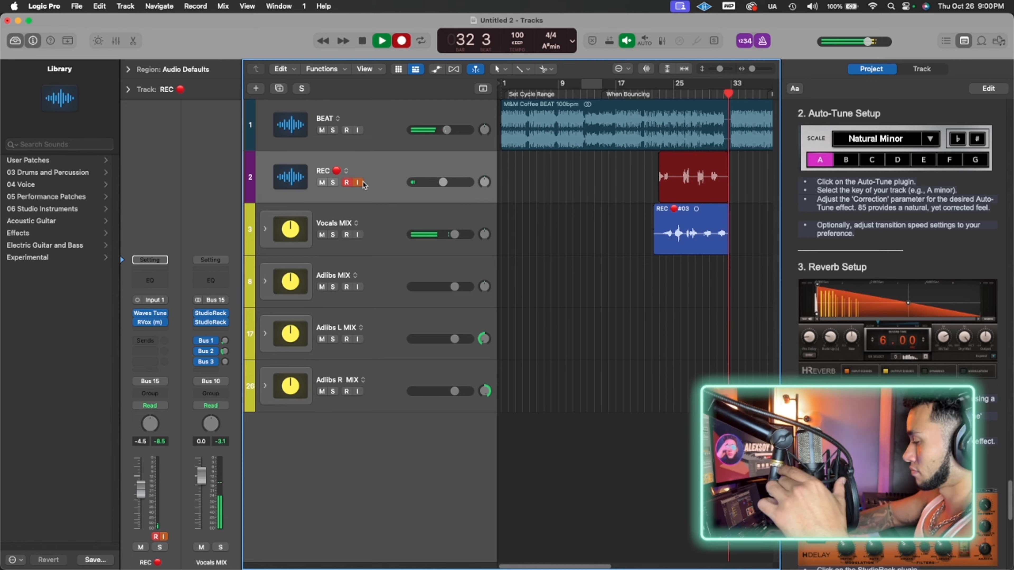
key(space)
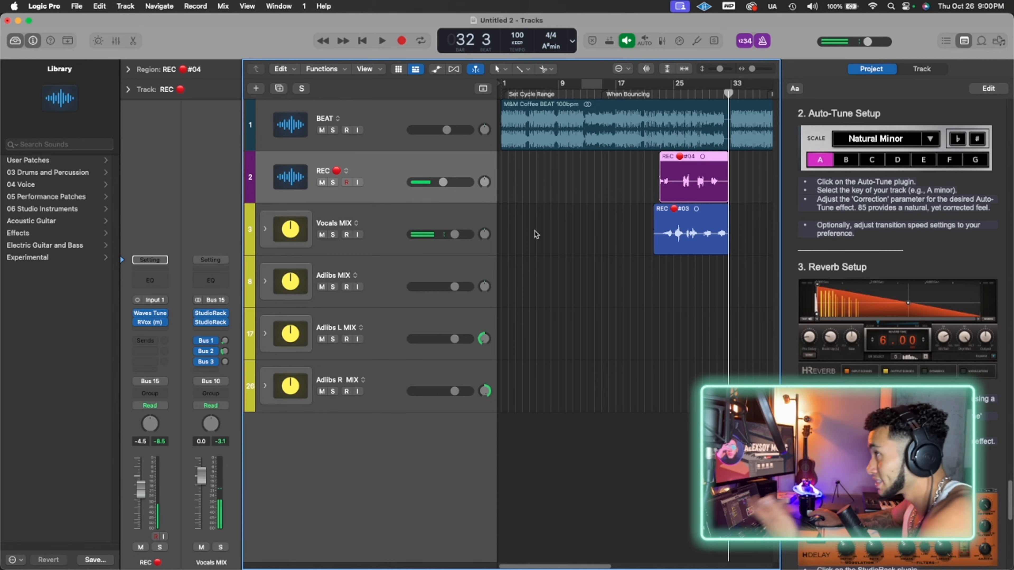
Extend the start of the ad-lib region slightly earlier and move it to the first Adlibs track inside the Adlibs MIX stack
mouse_move(660, 192)
mouse_down()
mouse_move(672, 194)
mouse_move(645, 197)
mouse_move(650, 190)
mouse_up()
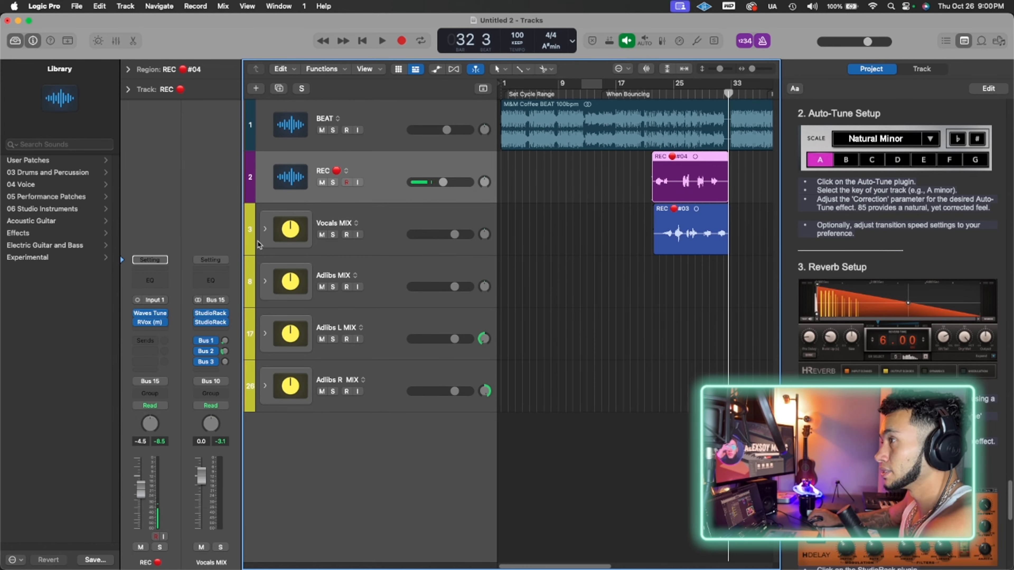
click(265, 282)
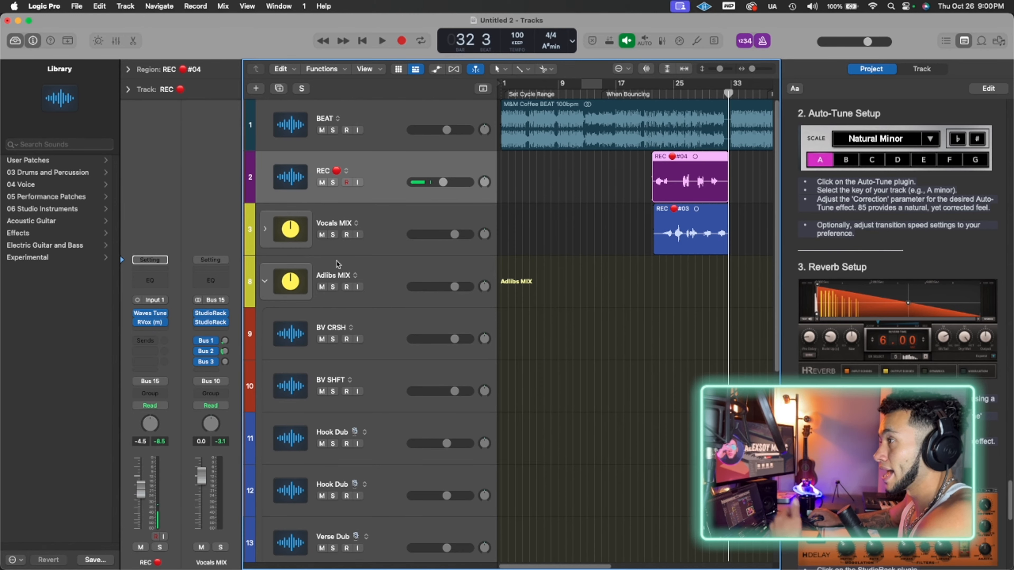
drag(682, 173, 685, 510)
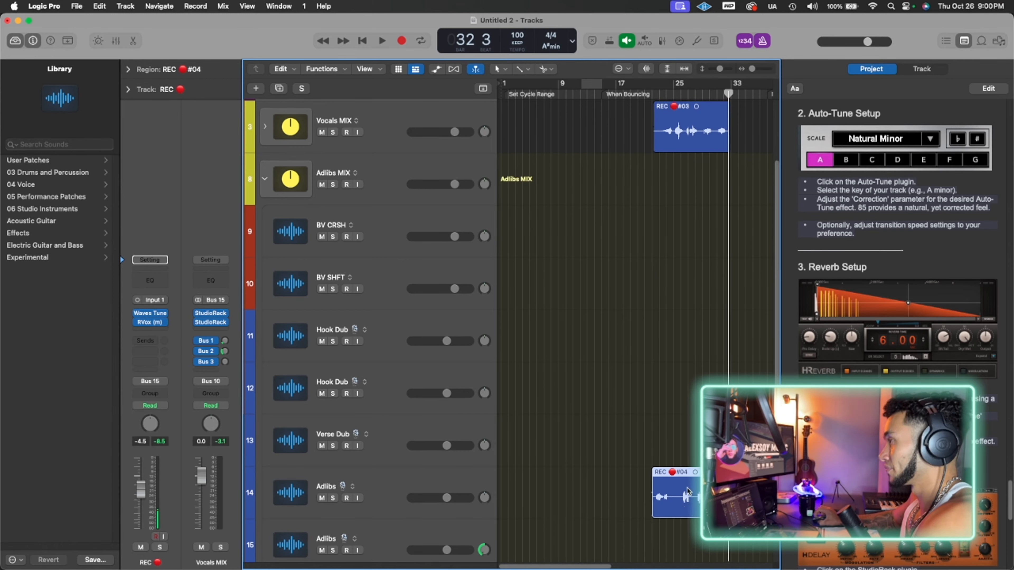
Paste the copied A Natural Minor settings into the Waves Tune plugin on the first Adlibs track and close its window
click(418, 483)
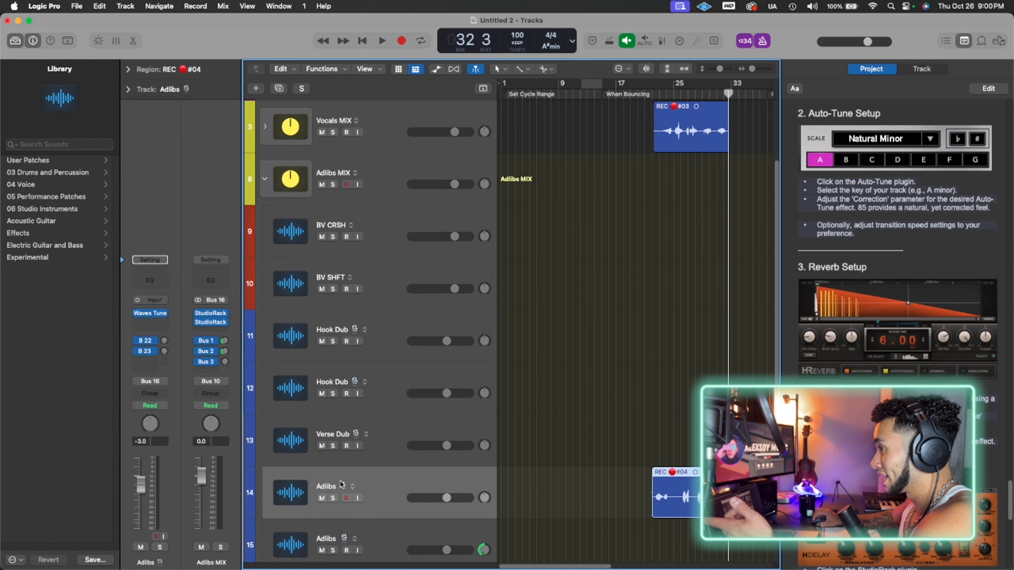
click(152, 314)
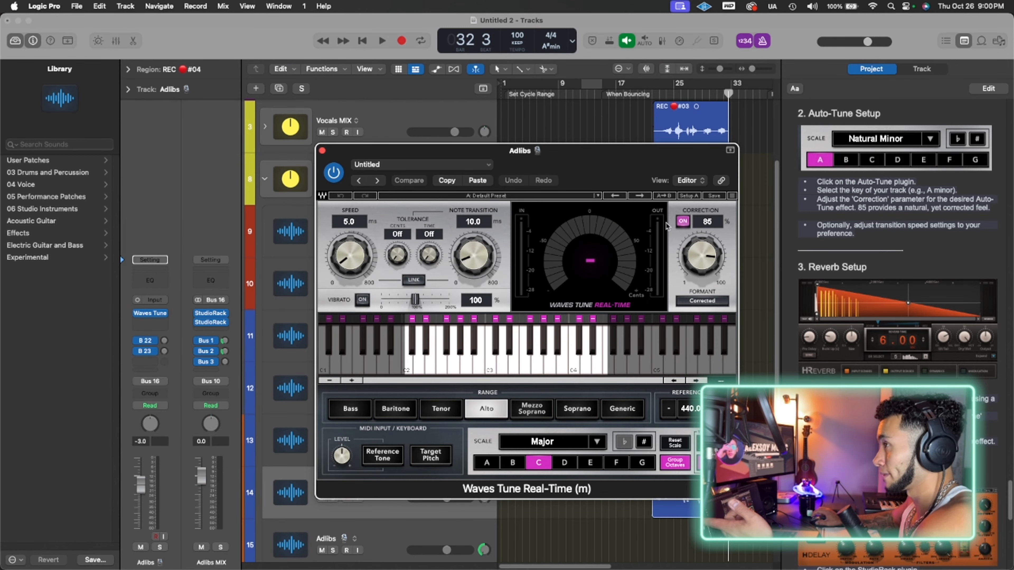
click(479, 181)
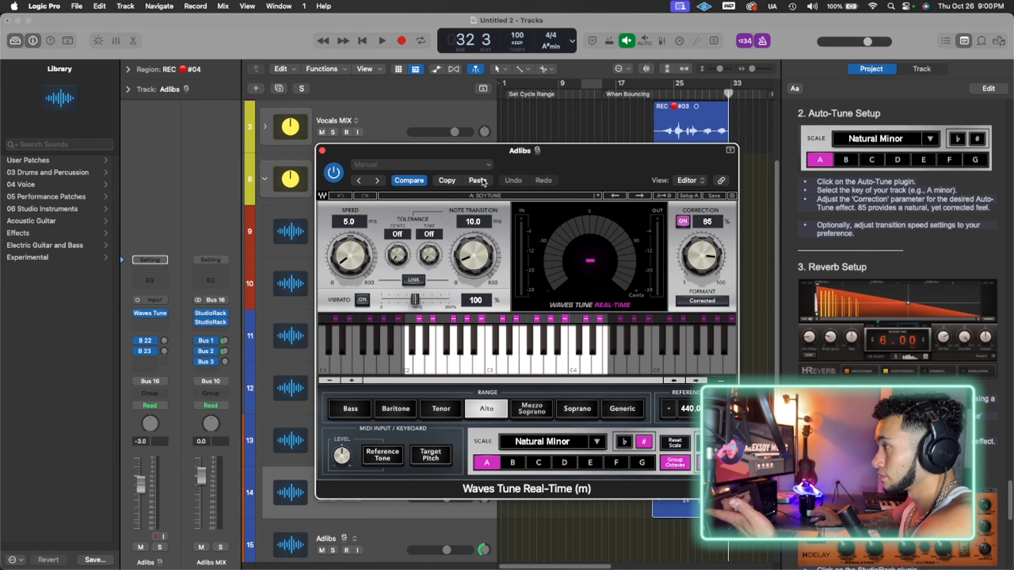
click(323, 151)
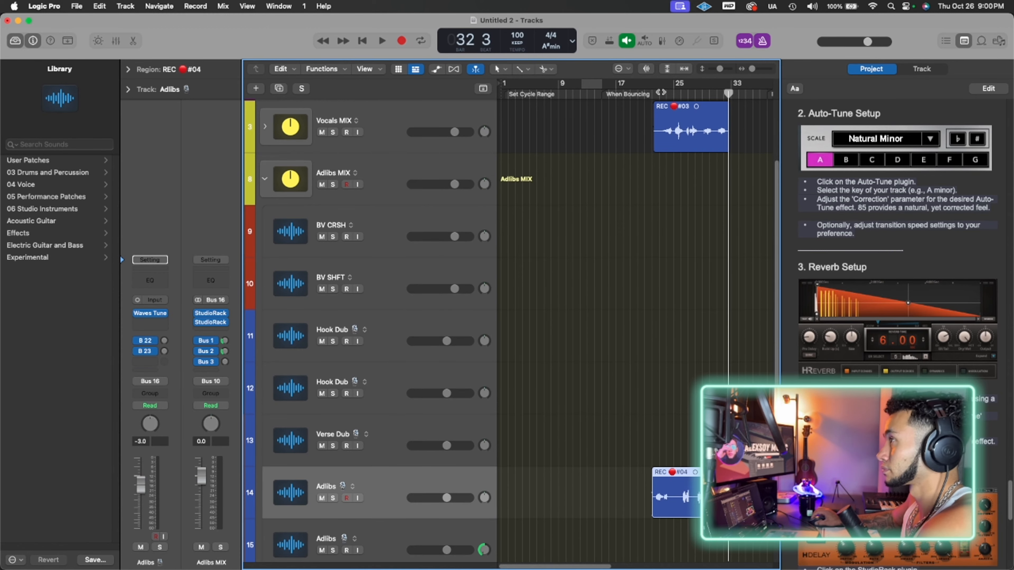
Play the lead vocal and ad-libs together over the beat from about bar 22 to bar 31
click(653, 95)
key(space)
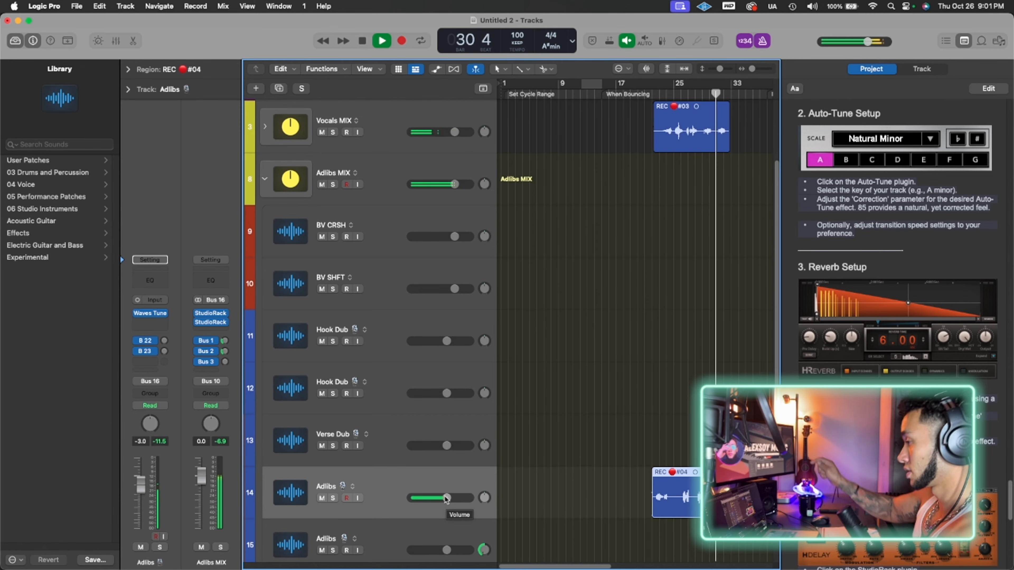
key(space)
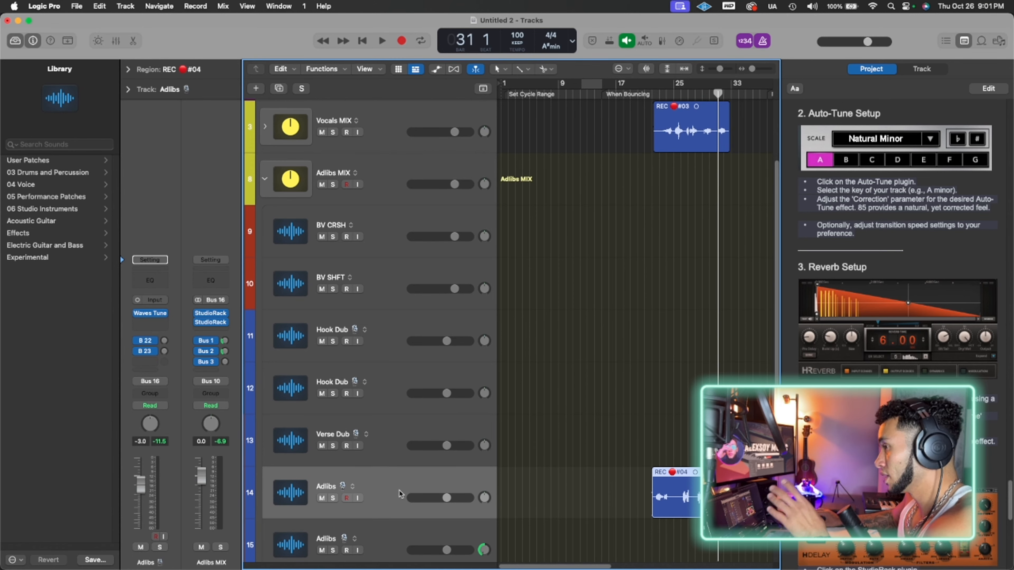
Open the StudioRack plugin on the Adlibs MIX bus to view the SOYCHAIN effects chain, and close it
click(215, 319)
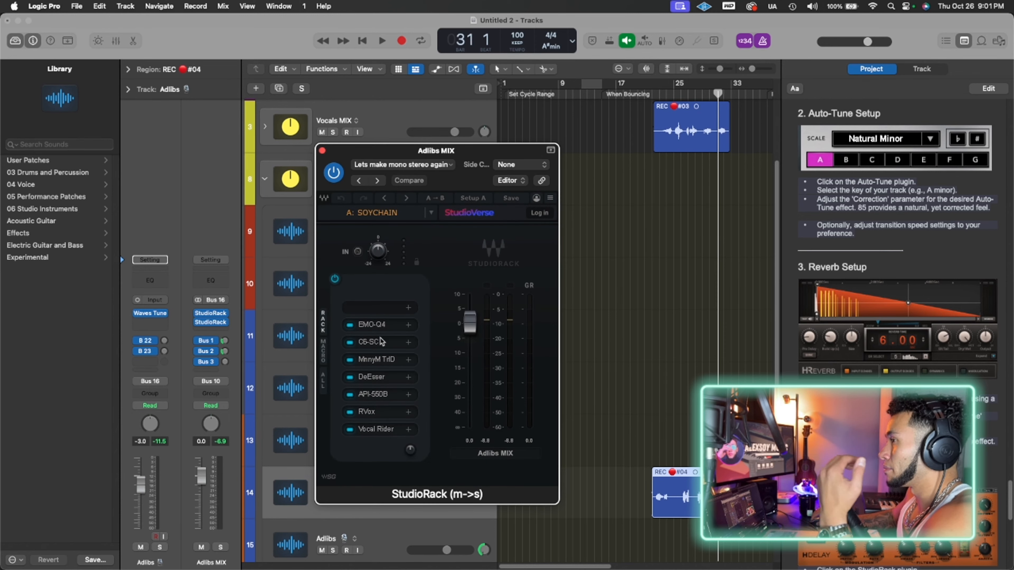
click(370, 342)
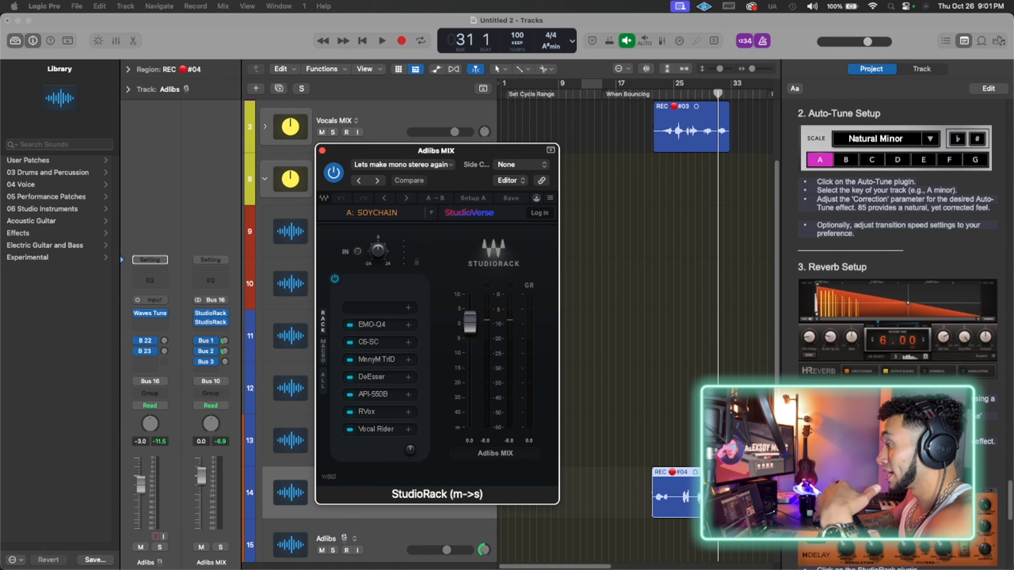
drag(555, 362, 629, 268)
click(362, 265)
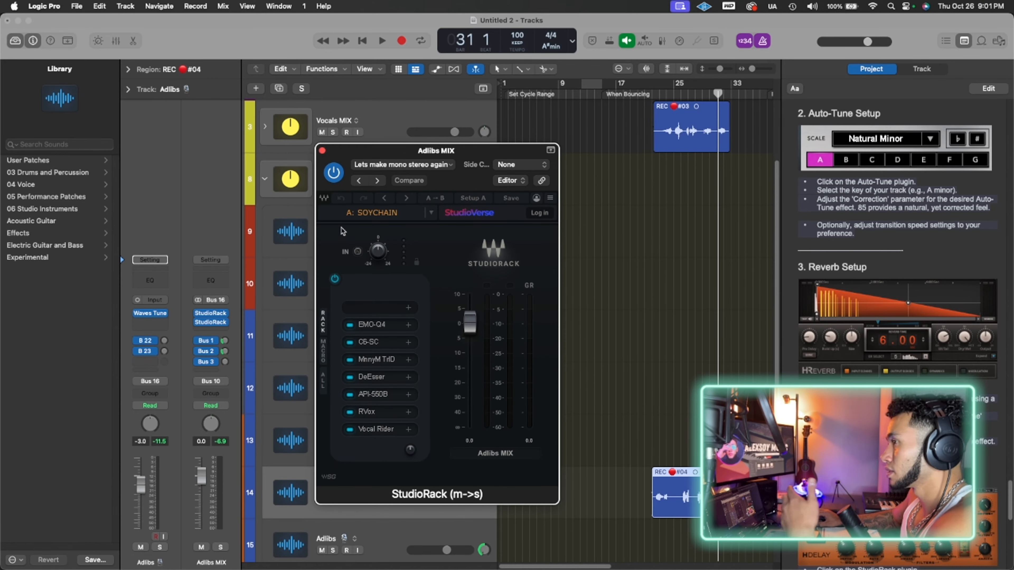
click(322, 150)
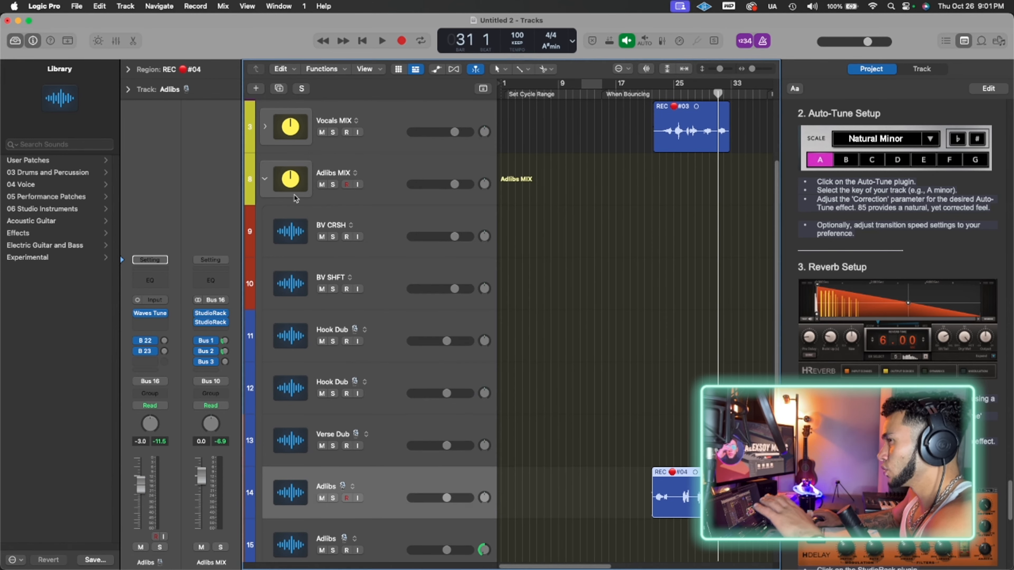
Look through the SOYPLUGINS plugin list for an empty effect slot on the Adlibs track, and dismiss it without choosing a plugin
click(148, 324)
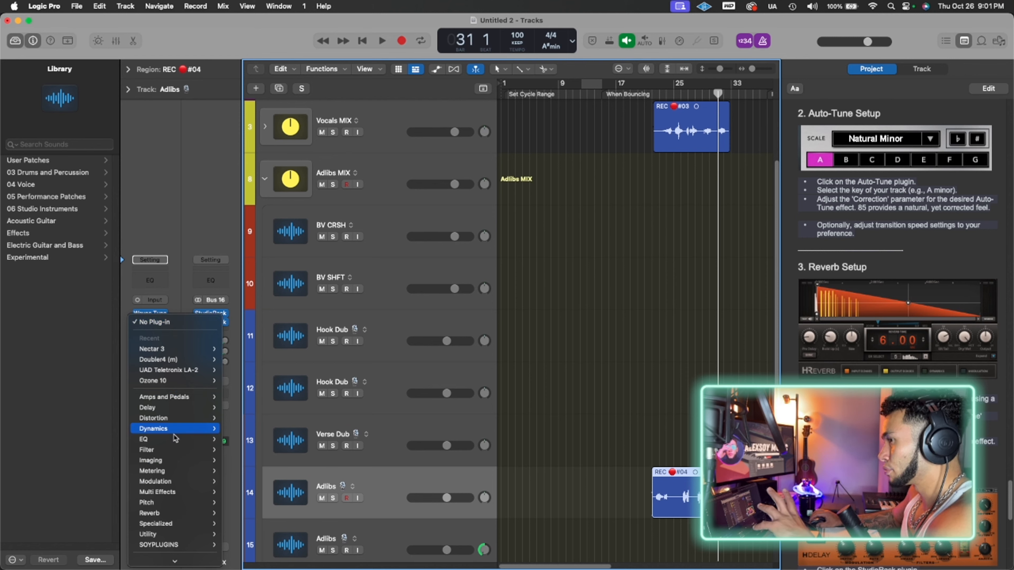
mouse_move(165, 531)
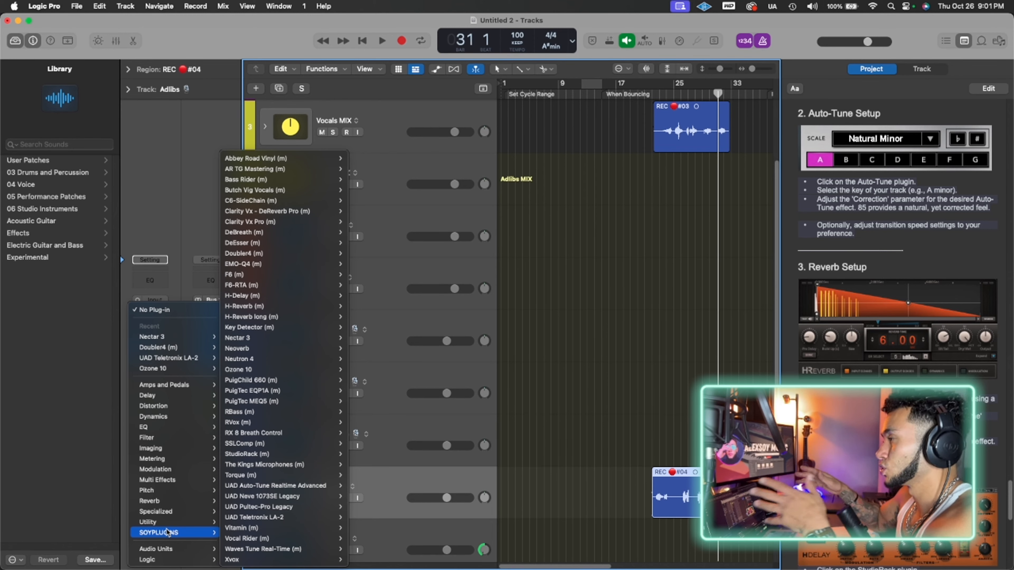
click(472, 430)
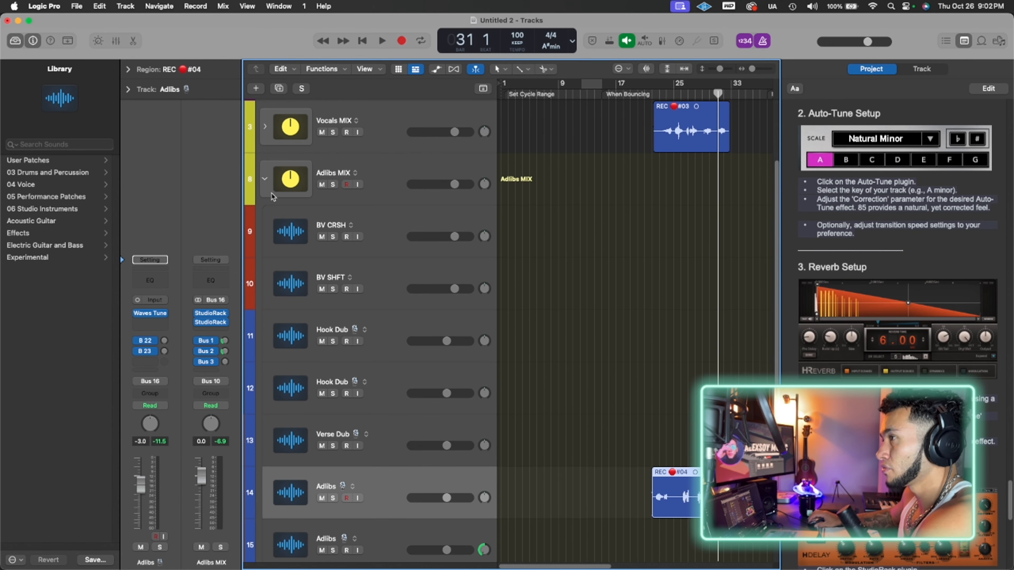
Move the REC #04 ad-lib region to the left-panned Adlibs track 24 inside the Adlibs L MIX stack, keeping it at bar 22
click(265, 181)
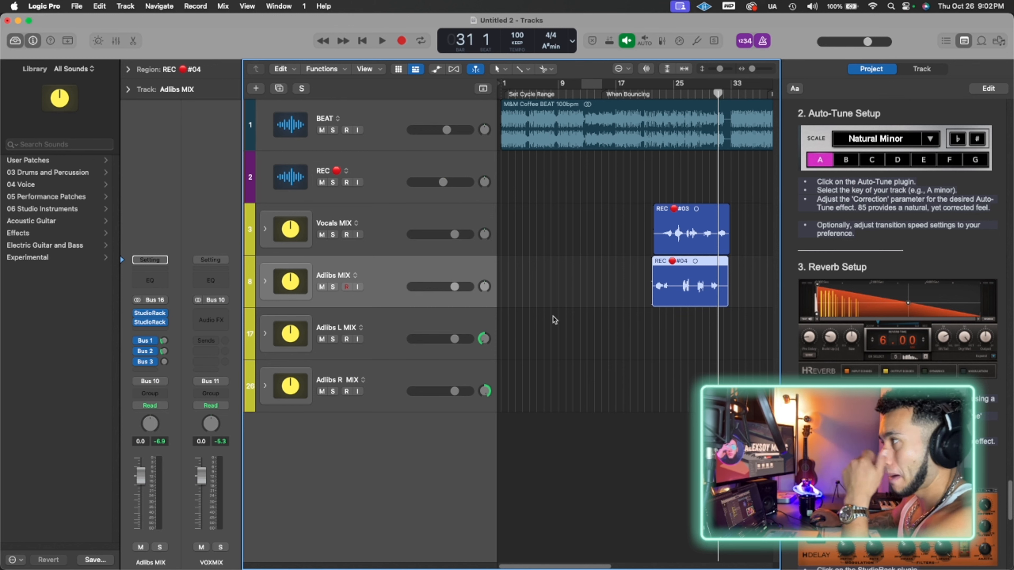
click(265, 333)
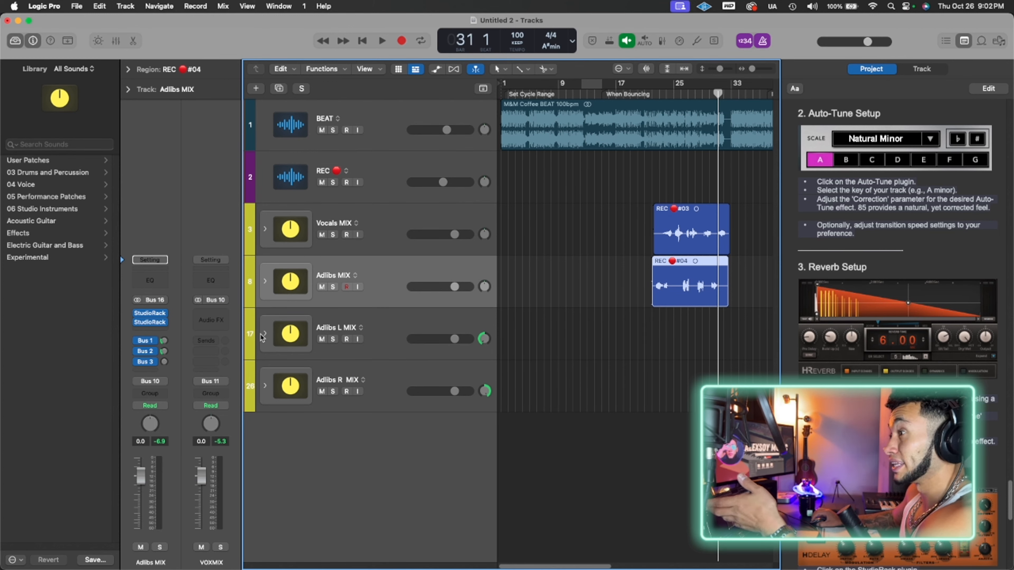
scroll(620, 298, down, 3)
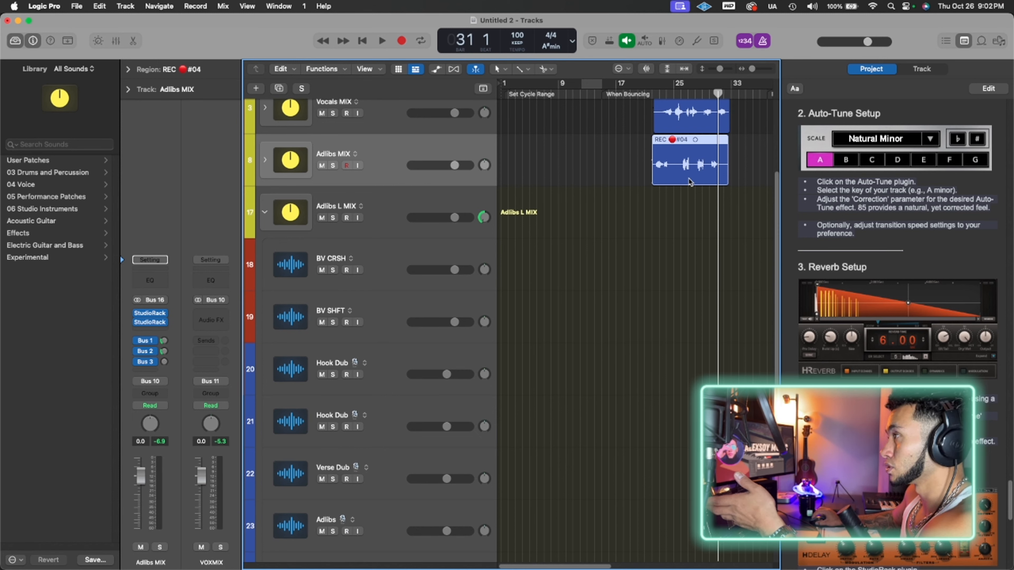
drag(689, 180, 687, 486)
click(266, 160)
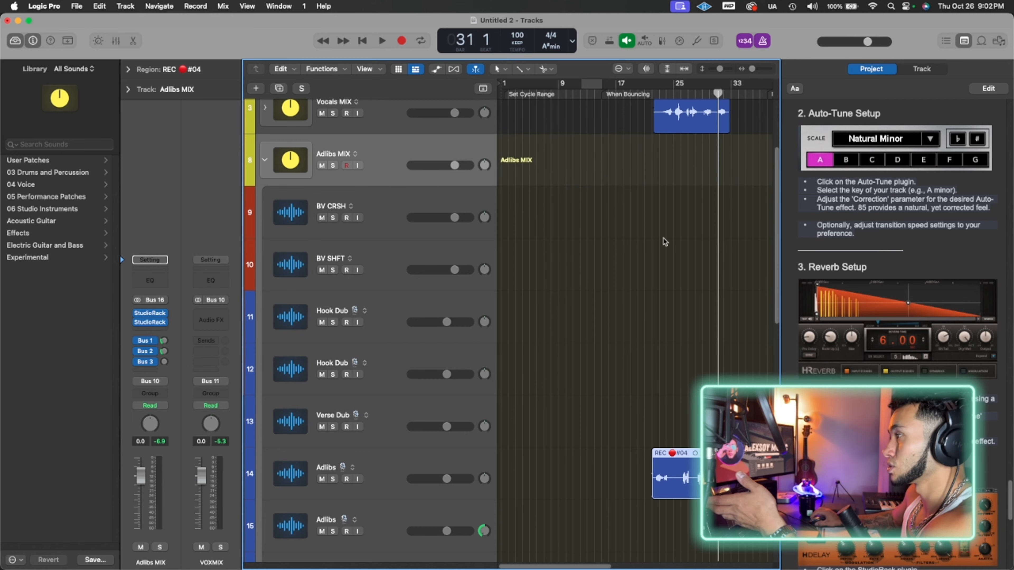
scroll(663, 241, down, 8)
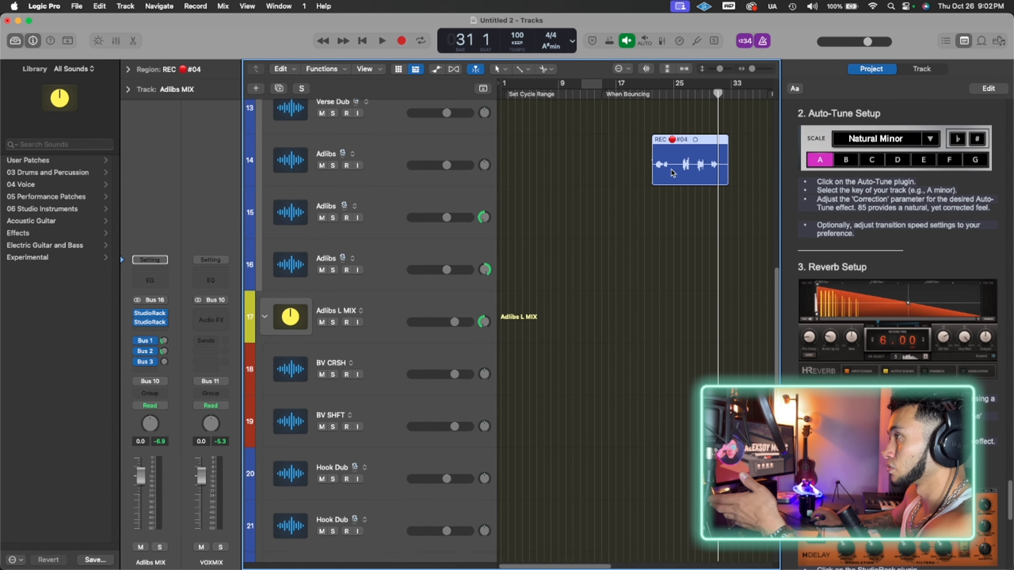
drag(673, 173, 671, 365)
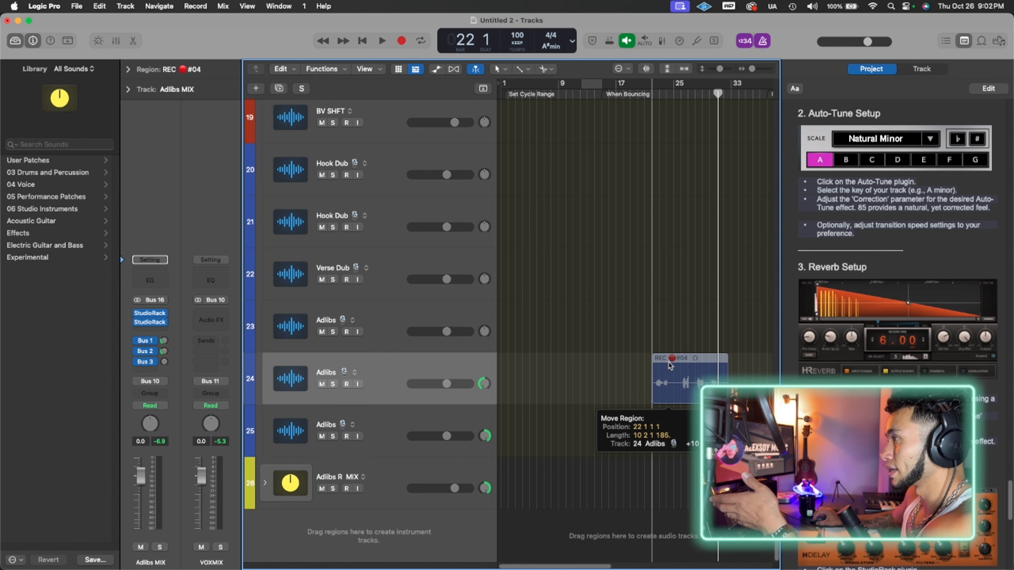
drag(671, 365, 671, 365)
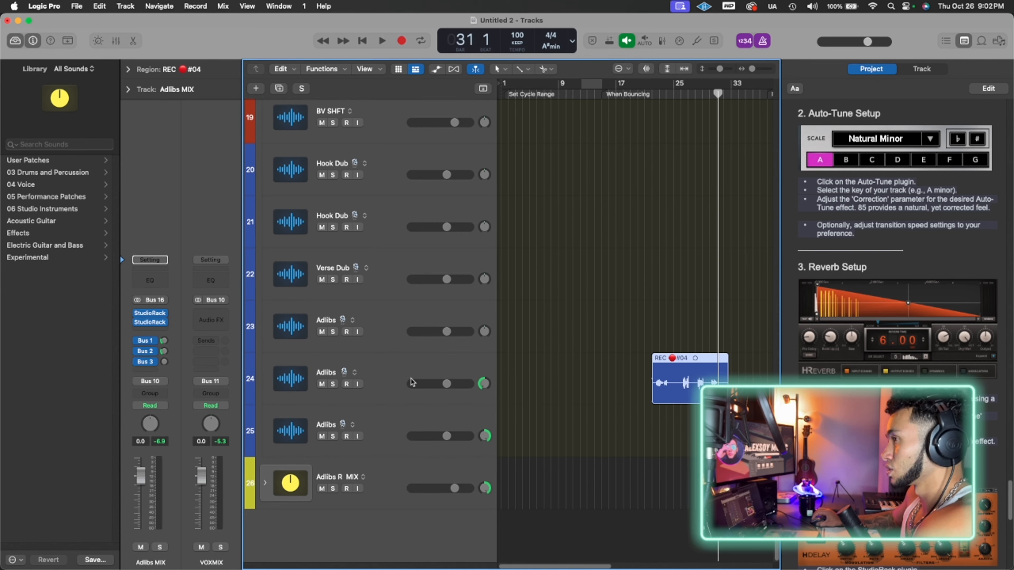
Paste the copied A Natural Minor settings into the Waves Tune plugin on Adlibs track 24 and close its window
click(403, 365)
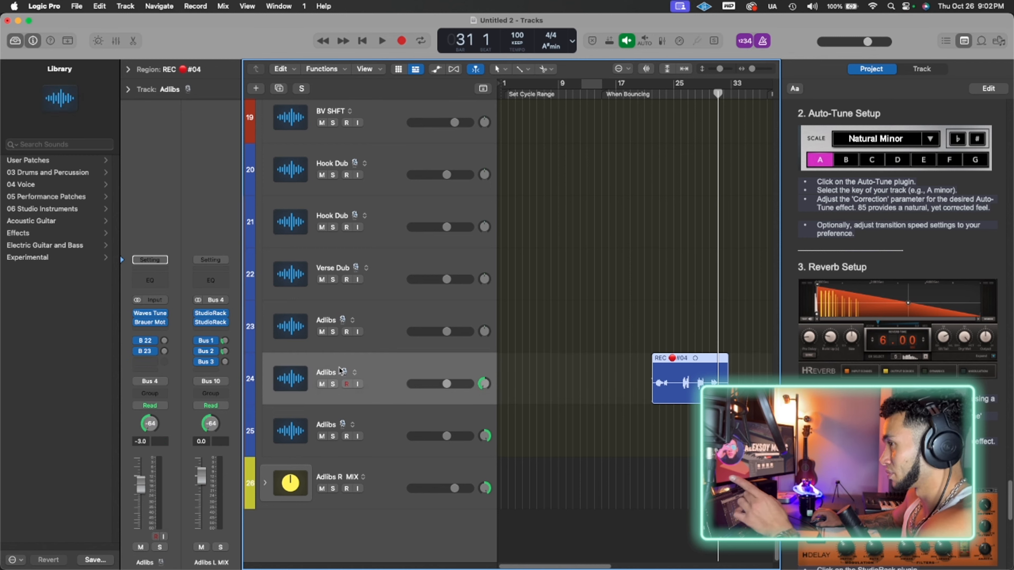
click(159, 315)
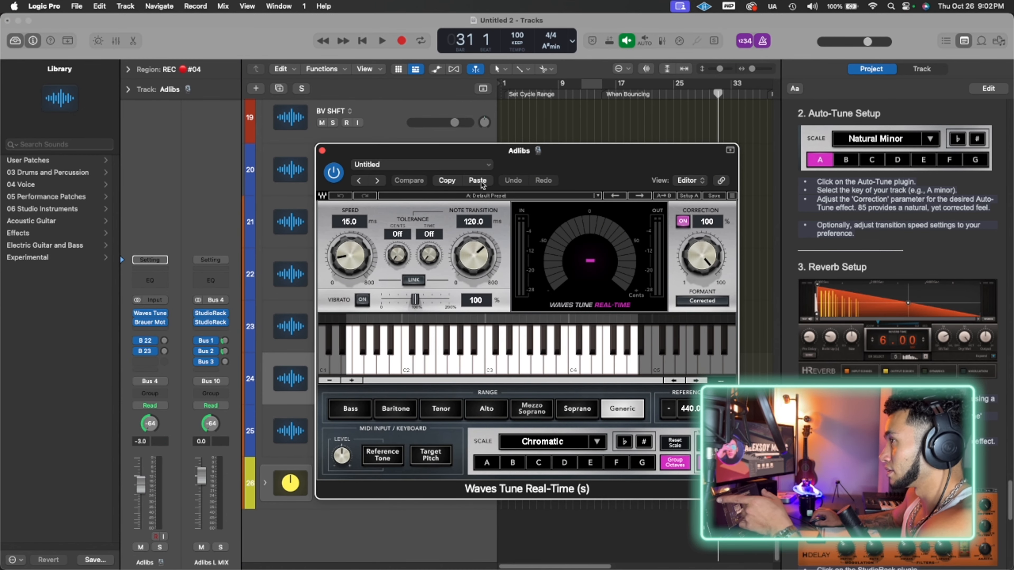
click(322, 150)
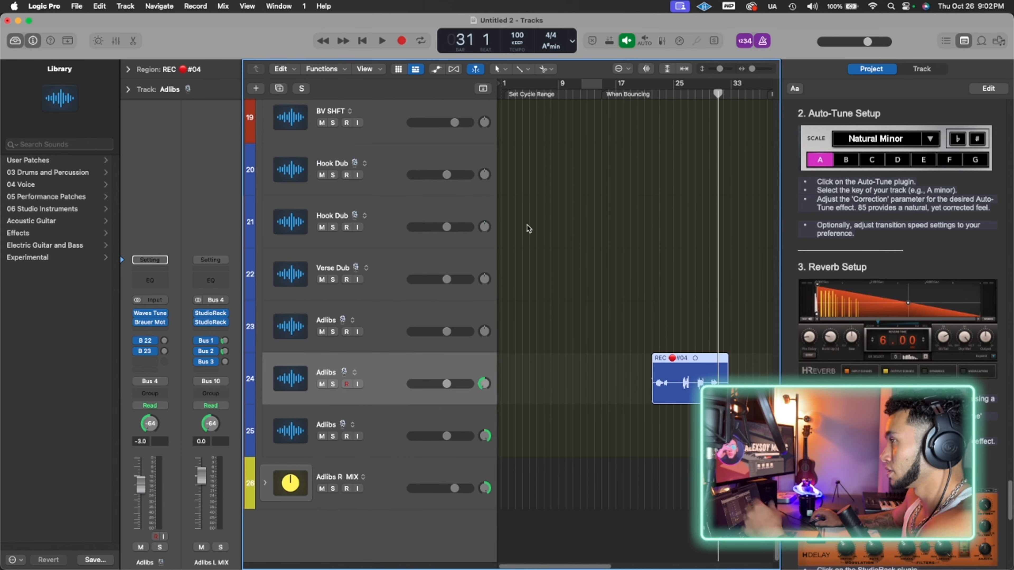
Play the left-panned ad-libs with the lead vocal and beat from about bar 22 to bar 27
click(653, 95)
key(space)
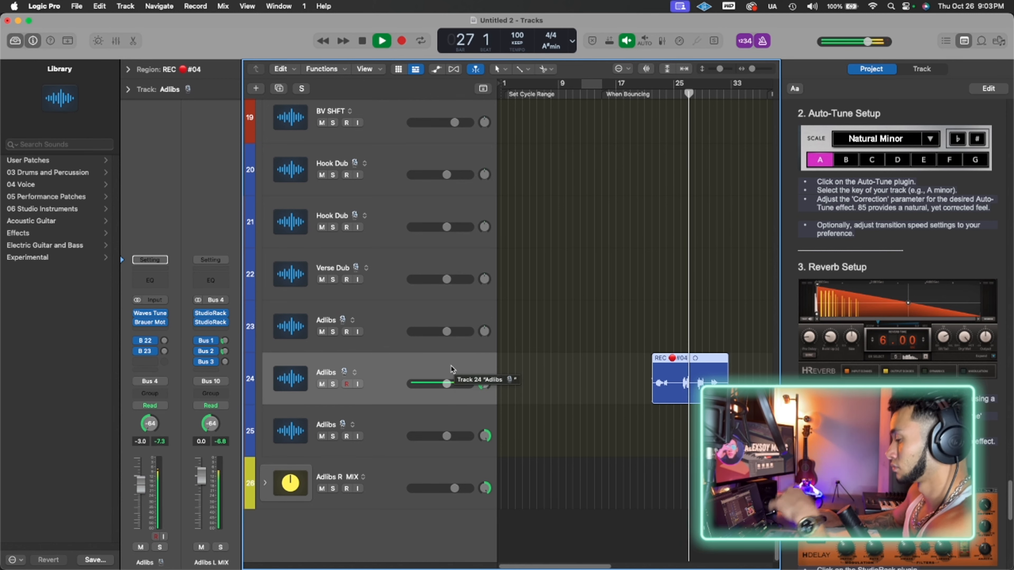
key(space)
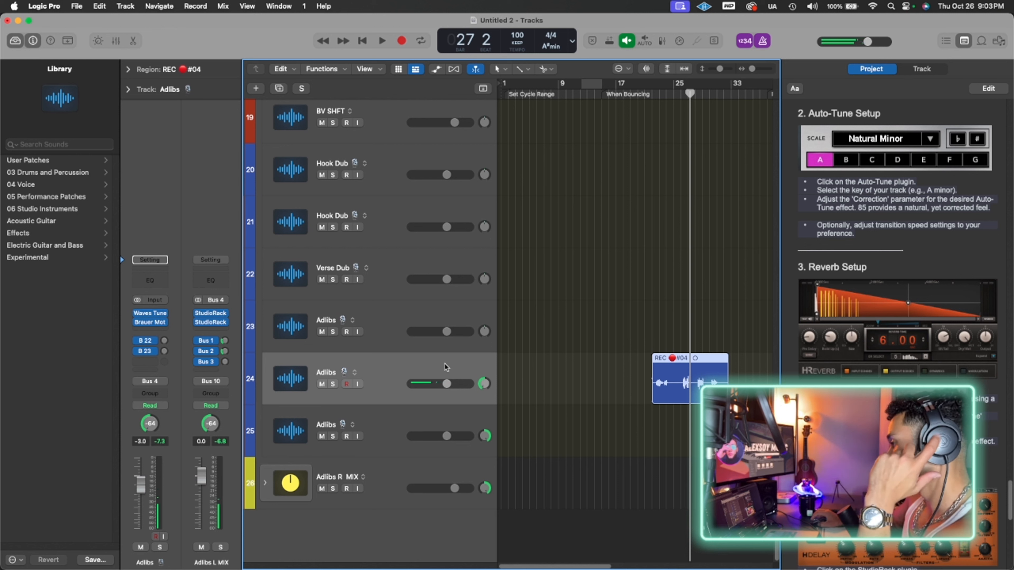